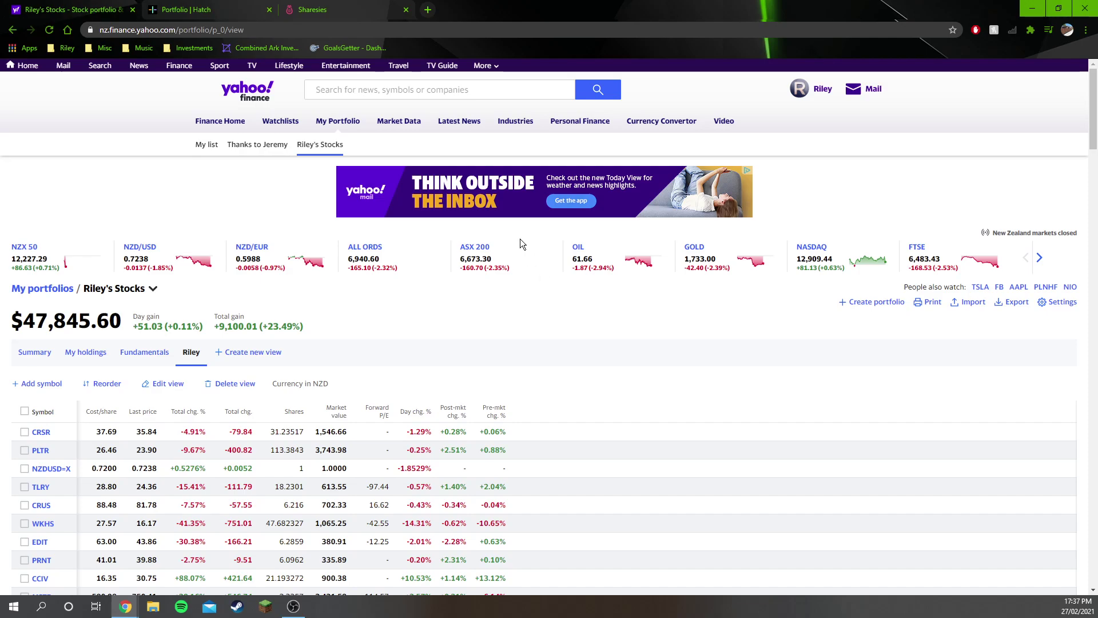
# Search 'nasdaq' in a new tab and compare its one-month chart from 12 to 26 Feb.
pyautogui.click(427, 9)
pyautogui.write('na')
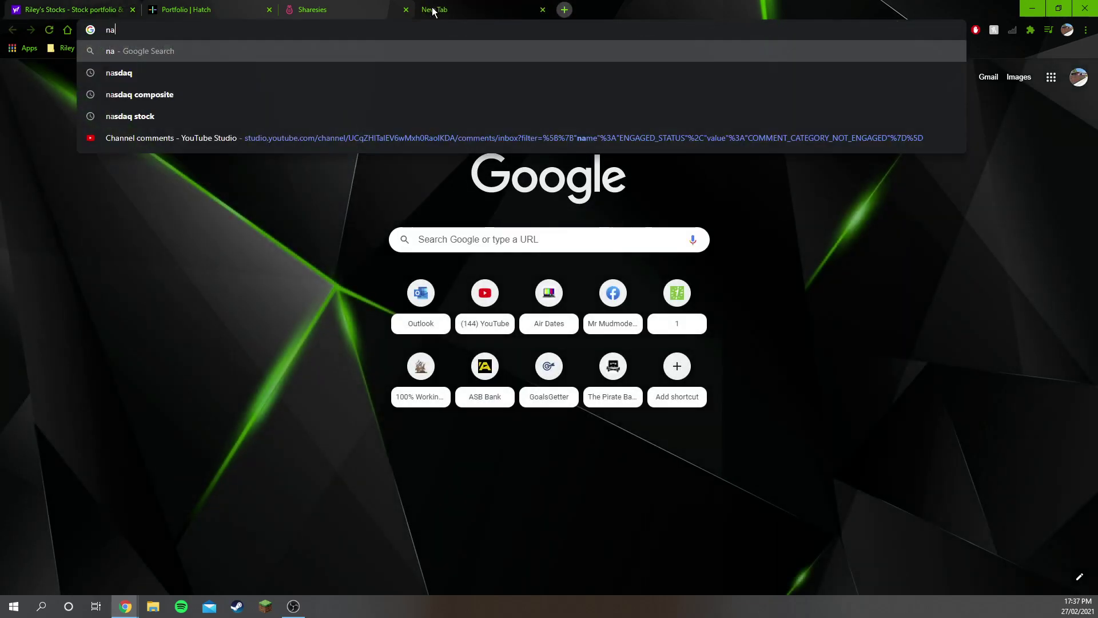
pyautogui.write('sdaq')
pyautogui.press('Return')
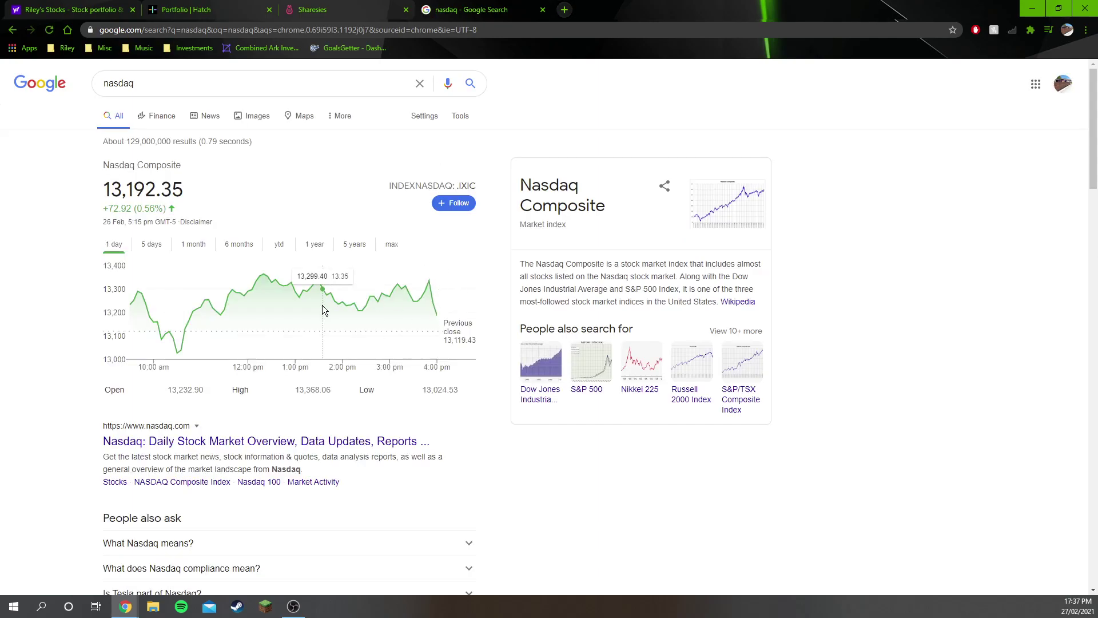
pyautogui.click(152, 244)
pyautogui.click(193, 245)
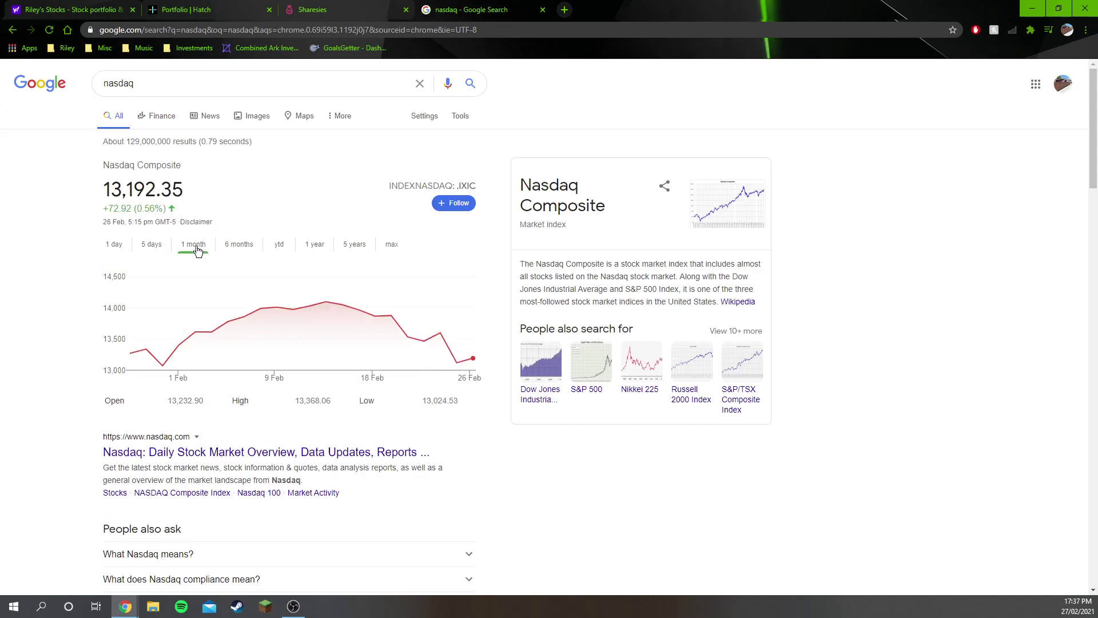
pyautogui.moveTo(374, 336)
pyautogui.moveTo(324, 314); pyautogui.dragTo(471, 387)
pyautogui.moveTo(325, 314); pyautogui.dragTo(470, 368)
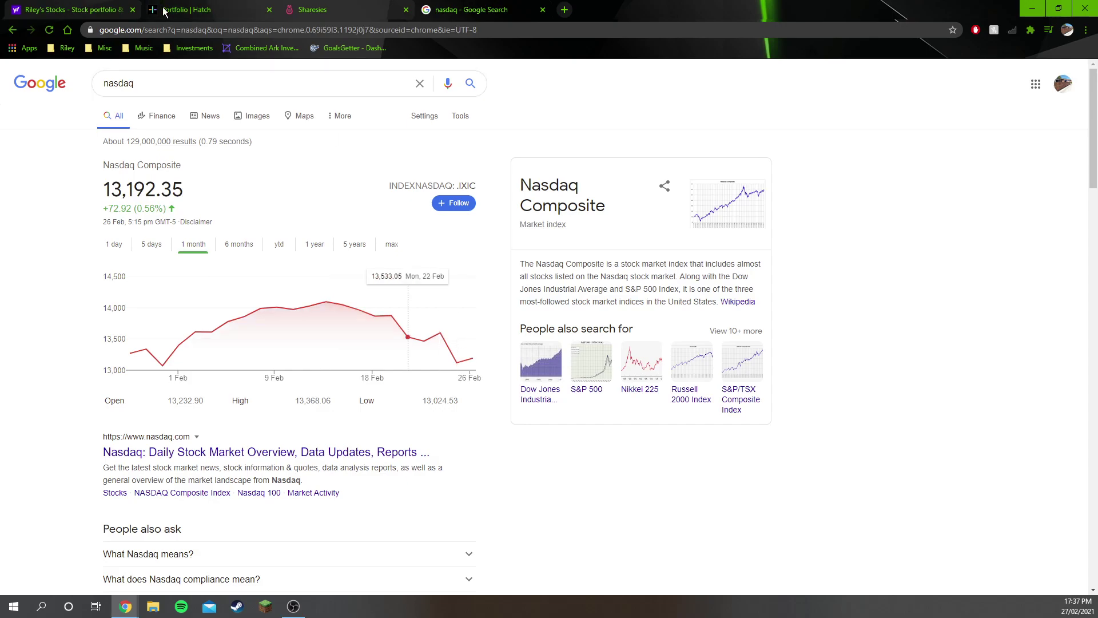
# Return to Yahoo Finance and sort holdings by 'Total chg. %' ascending, WKHS first.
pyautogui.click(75, 8)
pyautogui.scroll(-2, 498, 339)
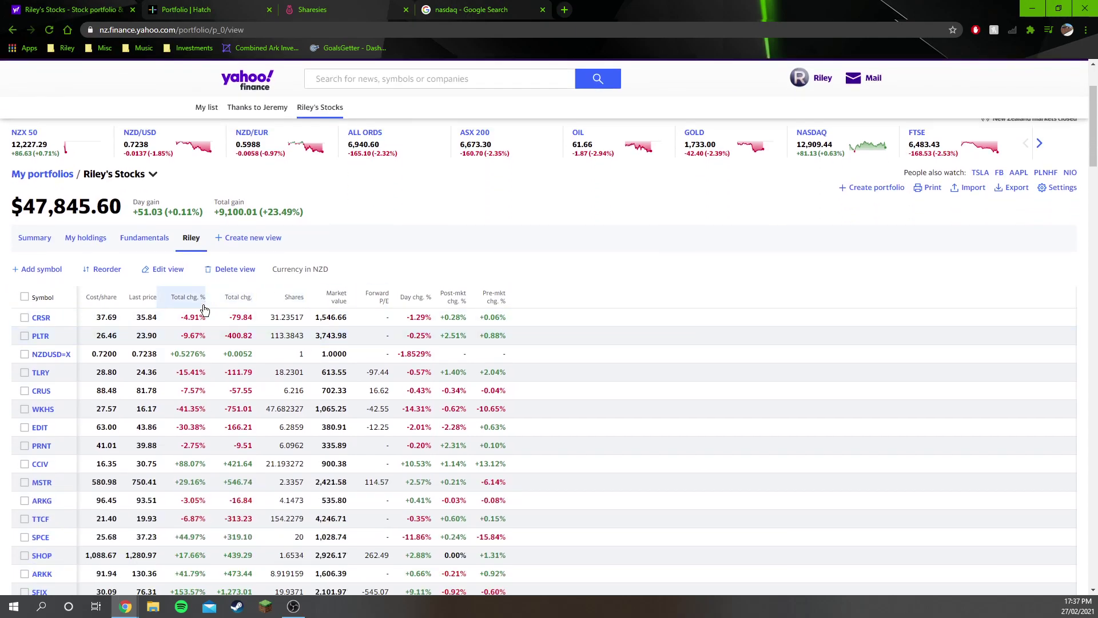
pyautogui.click(188, 296)
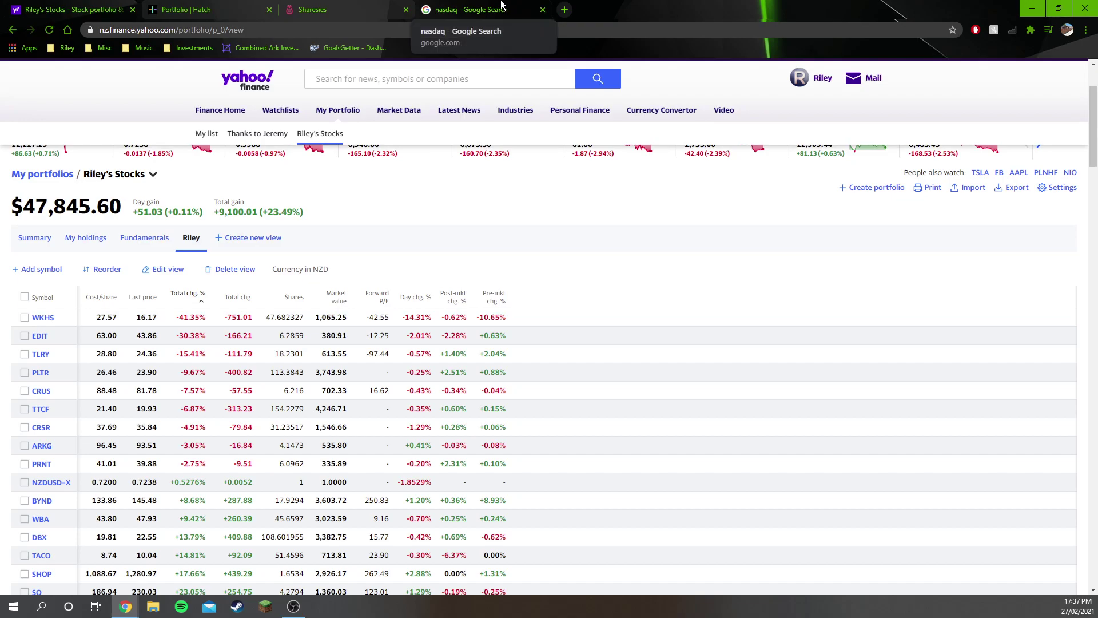
# Search 'wkhs' in a new tab, view its five-day chart, then return to Yahoo Finance.
pyautogui.click(564, 9)
pyautogui.write('wkhs&oq=wkhs&aqs=chrome..69i57.856j0j7&sourceid=chrome&ie=UTF-8')
pyautogui.press('Return')
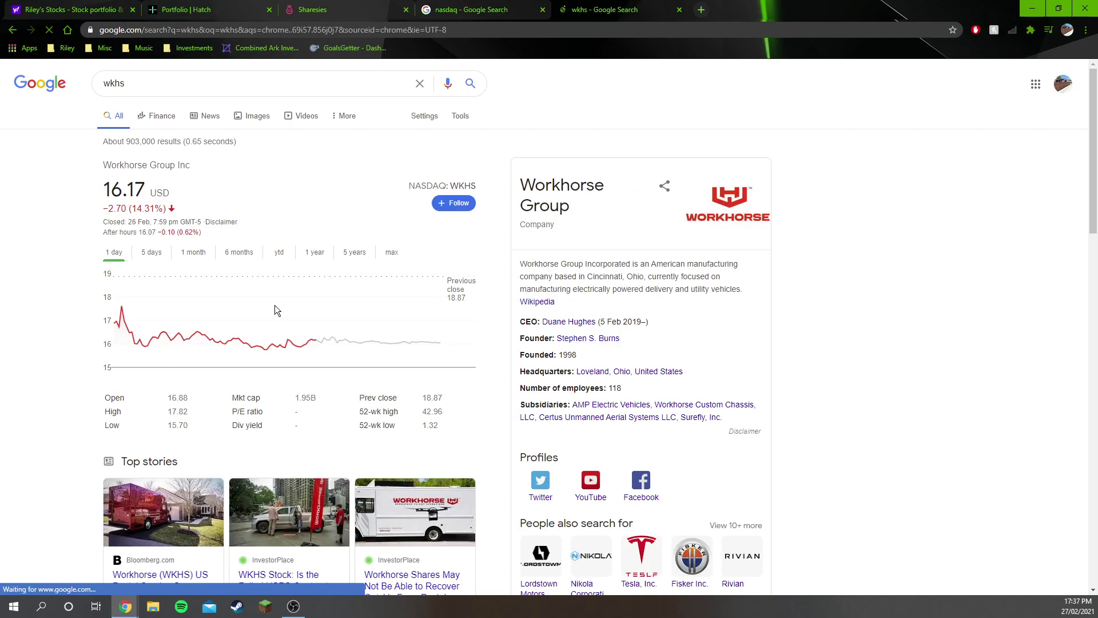
pyautogui.click(151, 252)
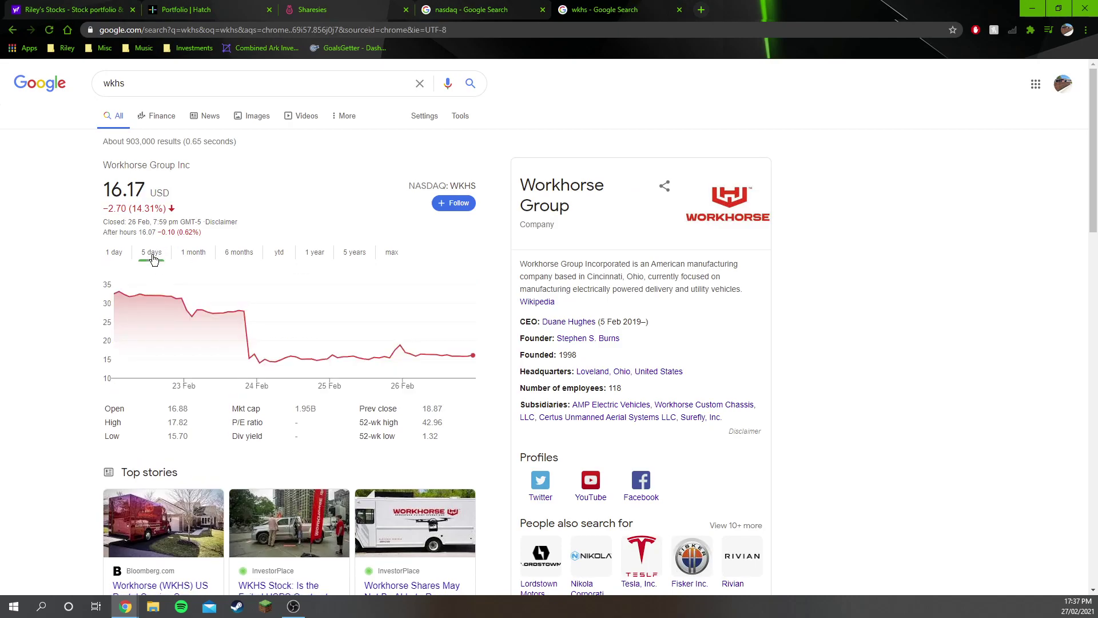
pyautogui.moveTo(252, 360)
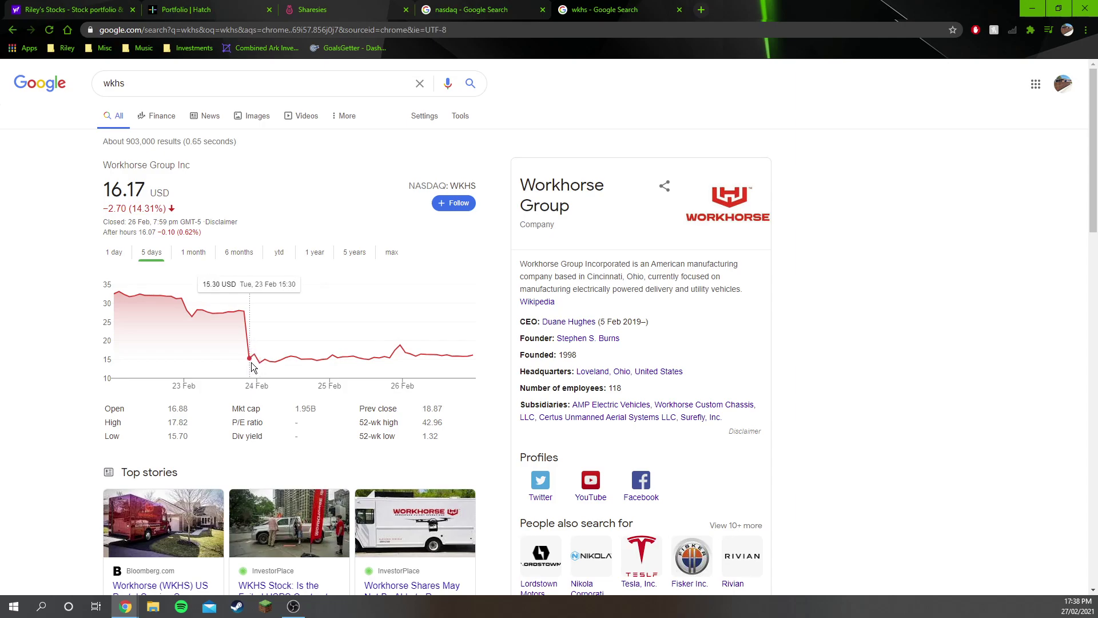
pyautogui.hotkey('ctrl', '1')
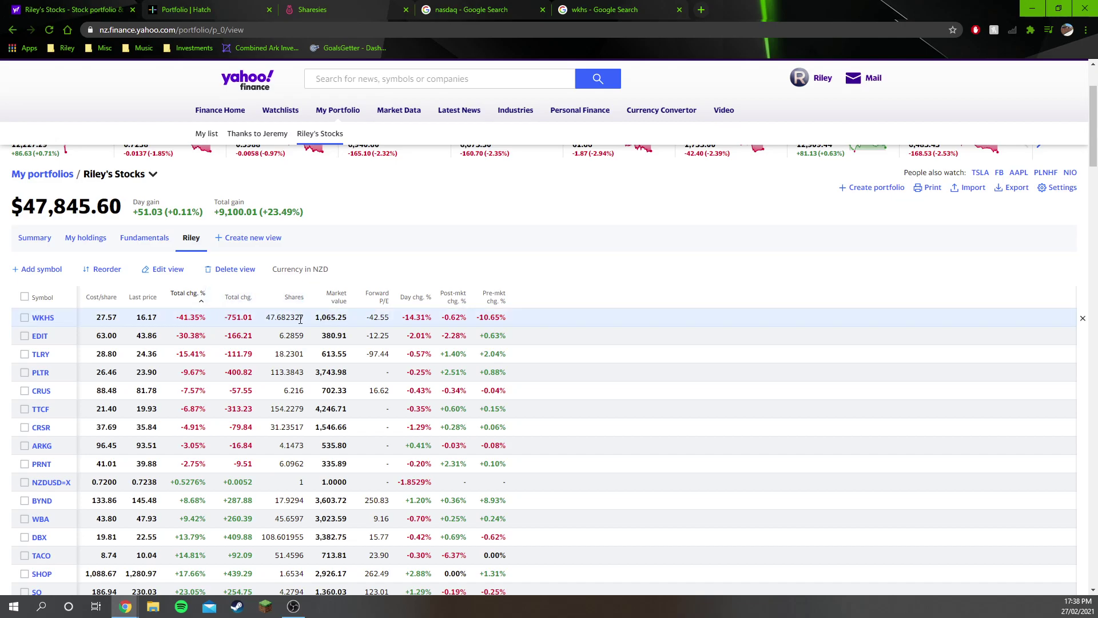
pyautogui.doubleClick(245, 316)
pyautogui.click(253, 317)
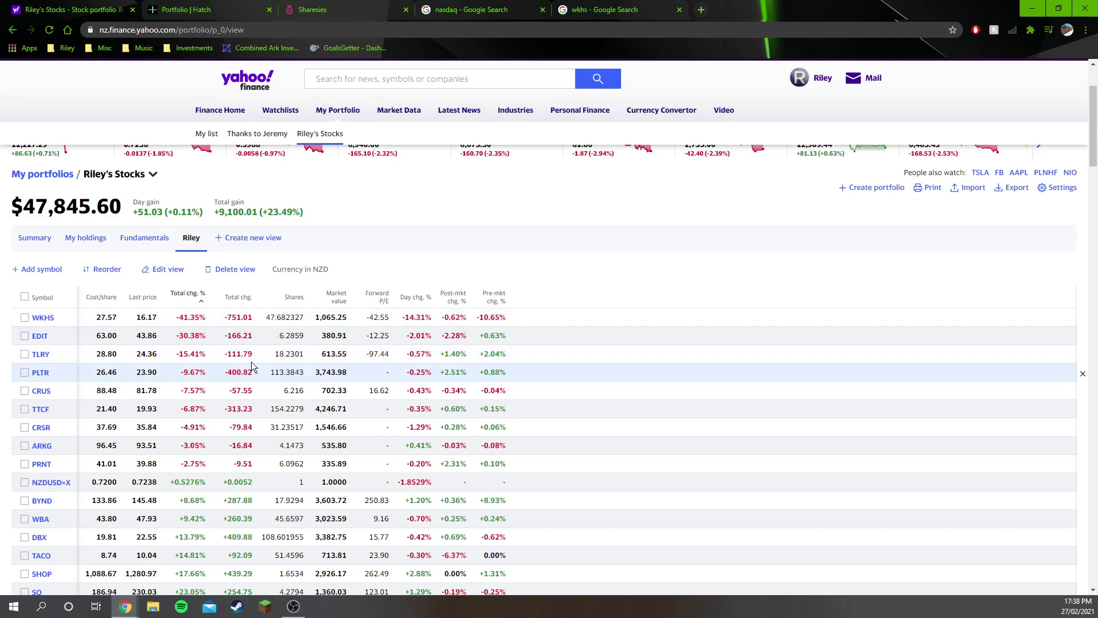
pyautogui.moveTo(237, 317); pyautogui.dragTo(242, 458)
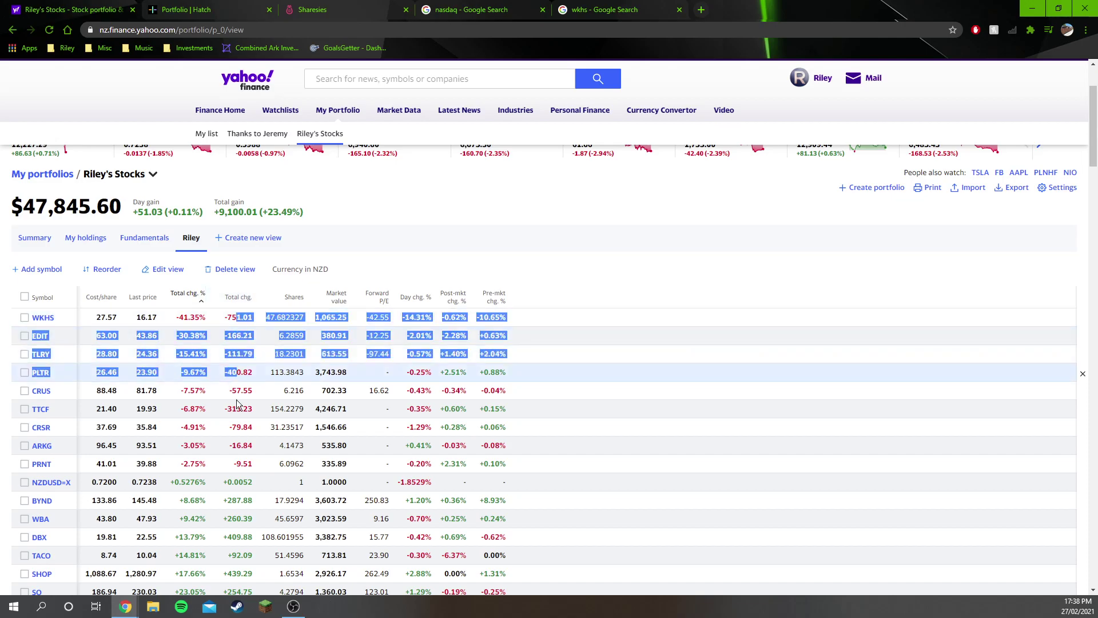
pyautogui.click(242, 458)
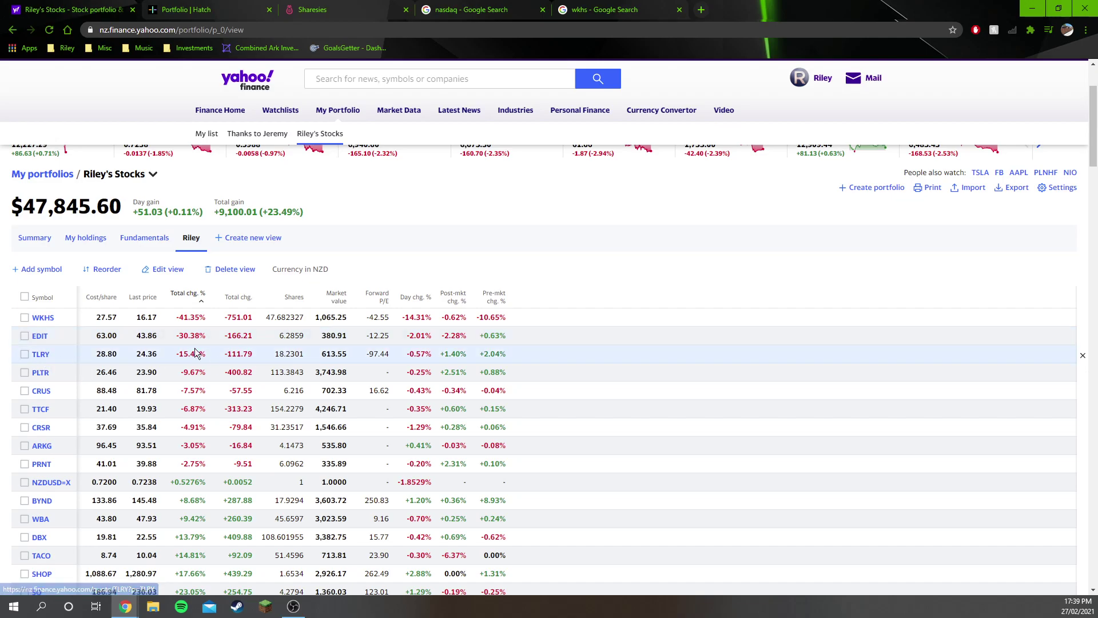
pyautogui.moveTo(171, 356); pyautogui.dragTo(208, 356)
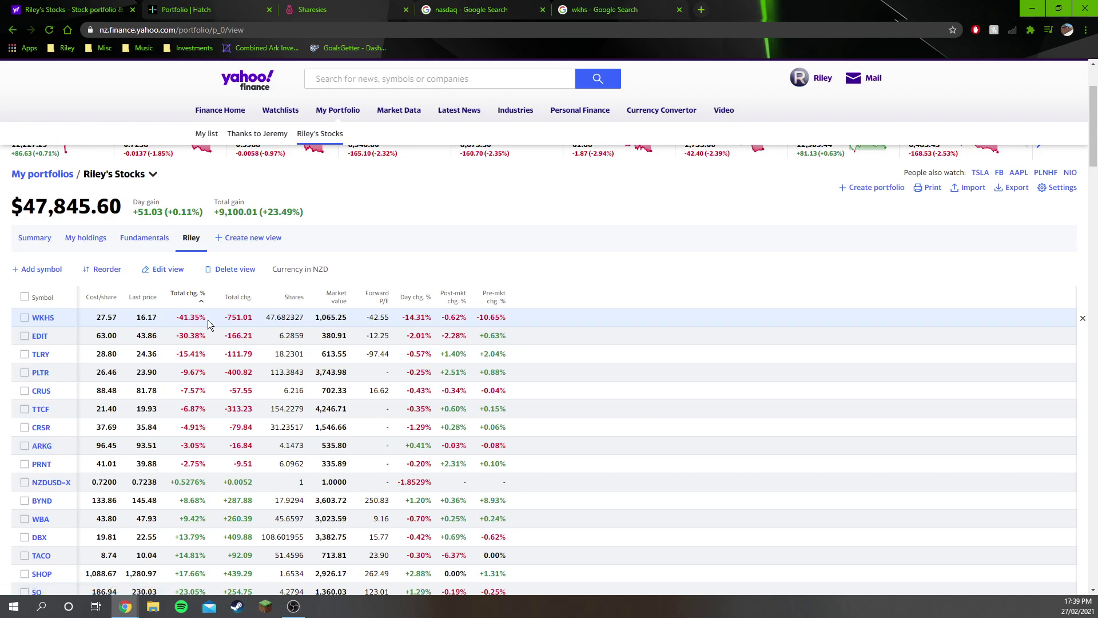
pyautogui.moveTo(237, 317); pyautogui.dragTo(241, 339)
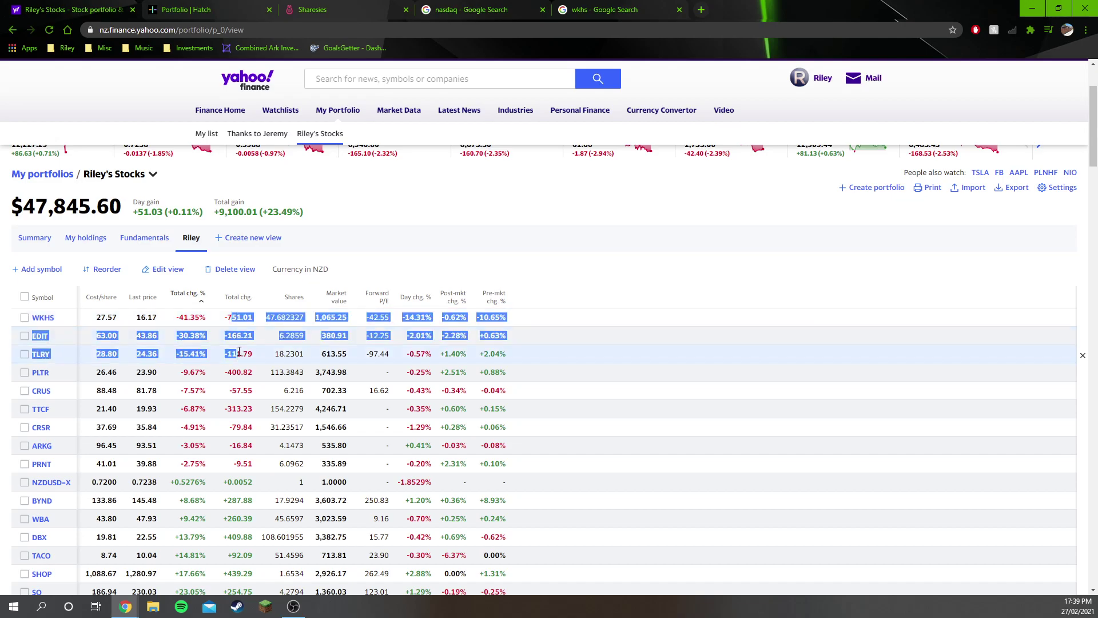
pyautogui.click(247, 349)
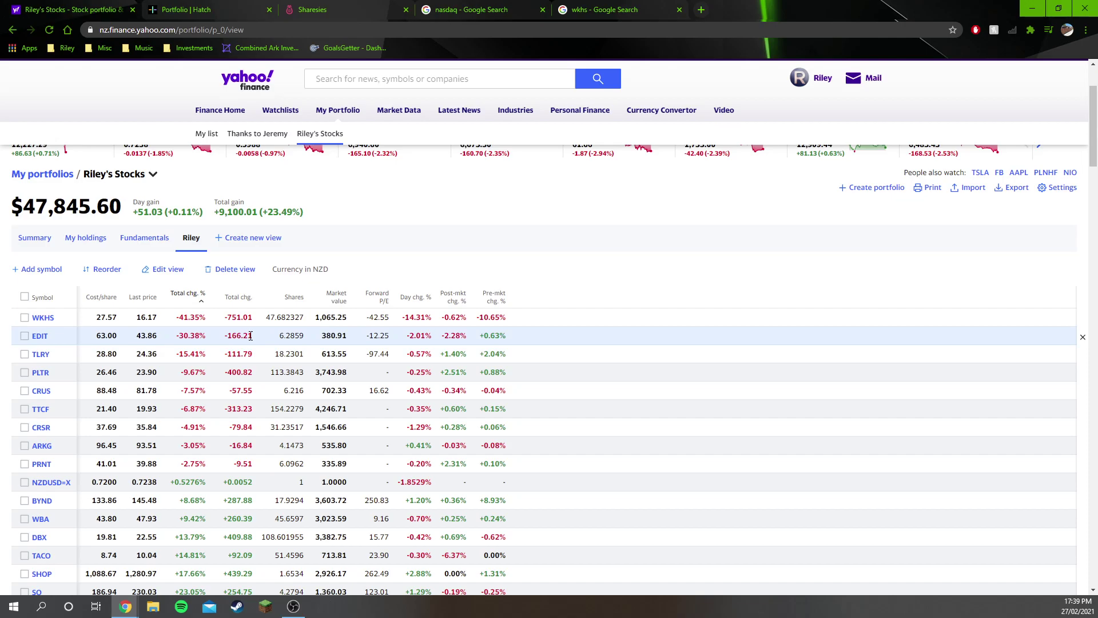
pyautogui.scroll(4, 474, 308)
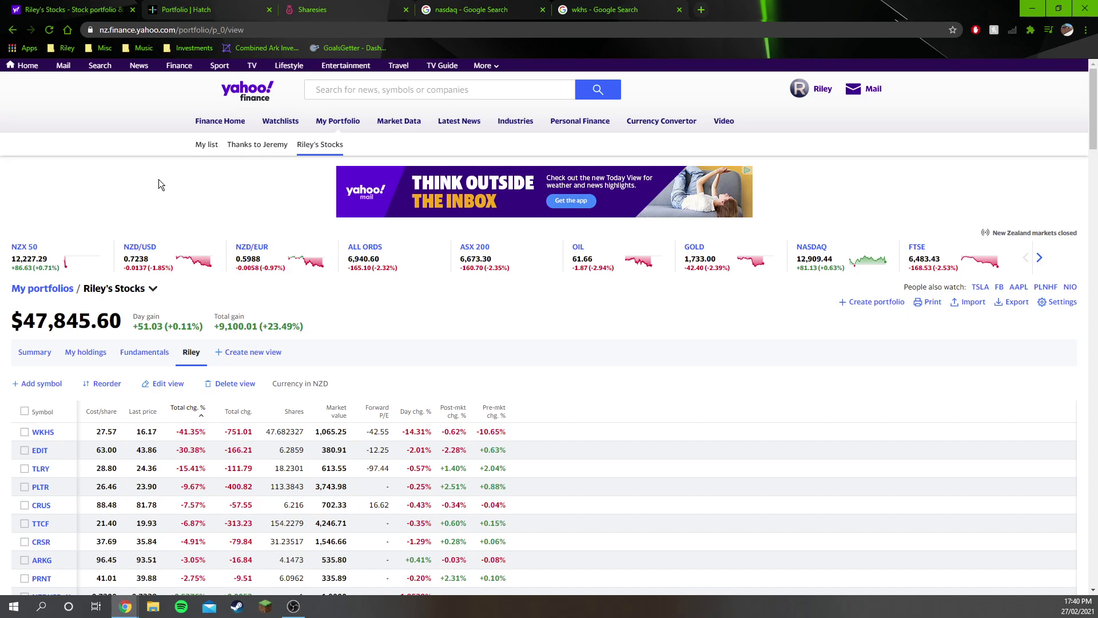
# Check the $10,722.45 Hatch and $33,057.58 Sharesies portfolios, then return to Yahoo Finance.
pyautogui.click(186, 10)
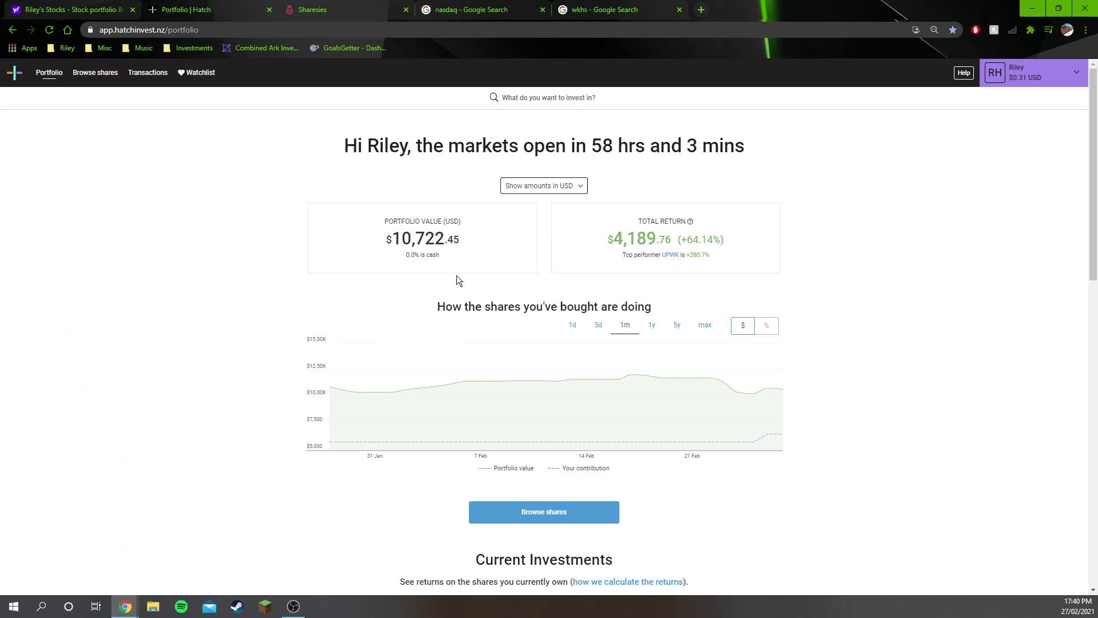
pyautogui.click(343, 9)
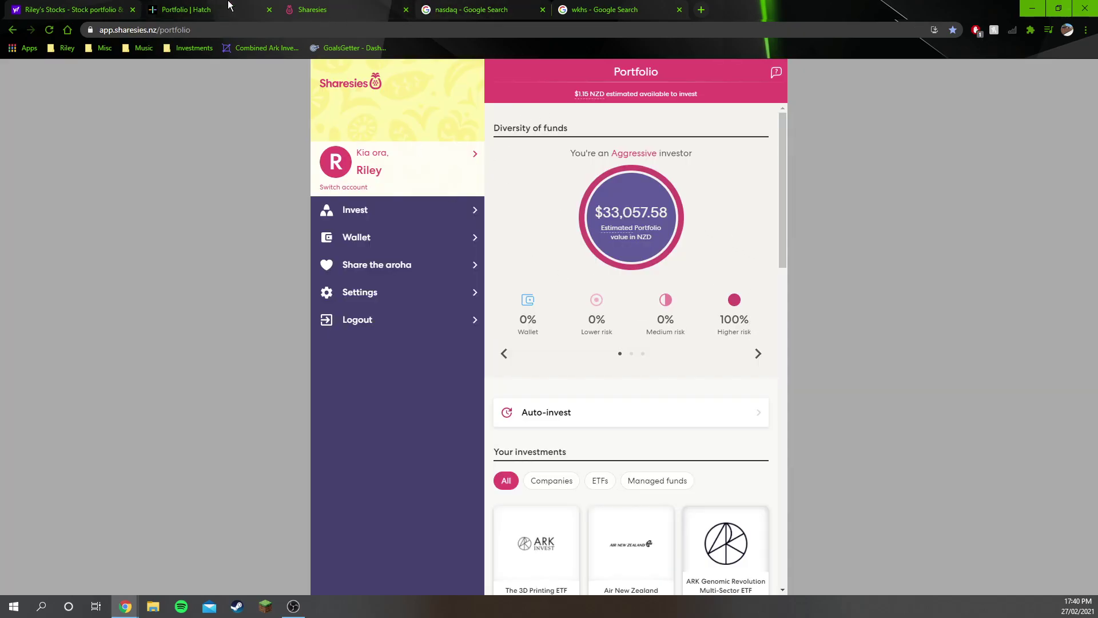
pyautogui.click(197, 9)
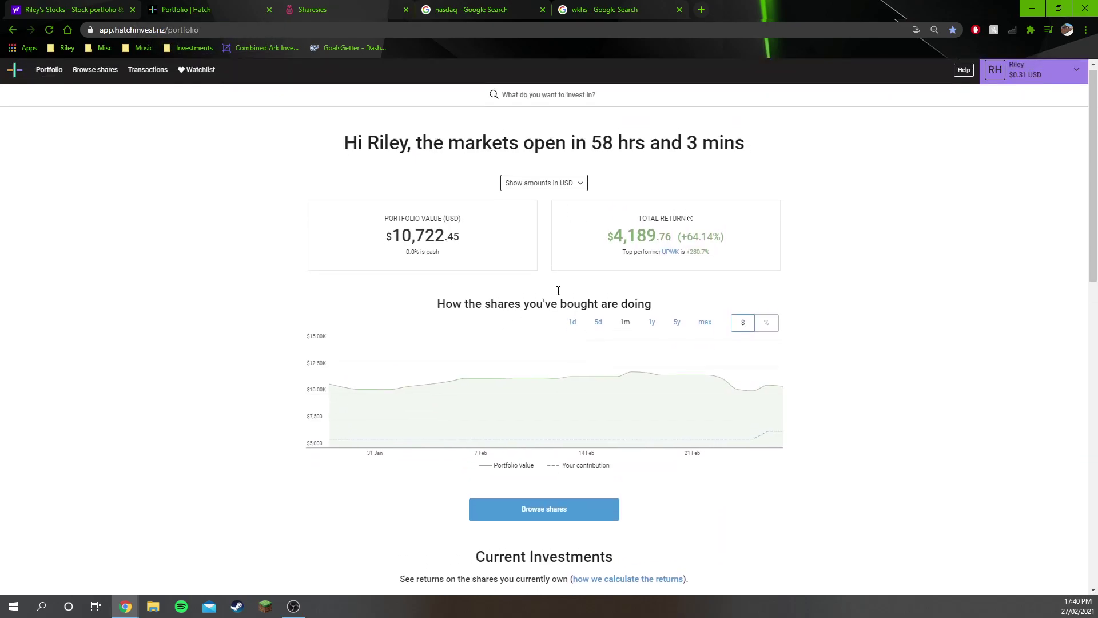
pyautogui.hotkey('ctrl', '1')
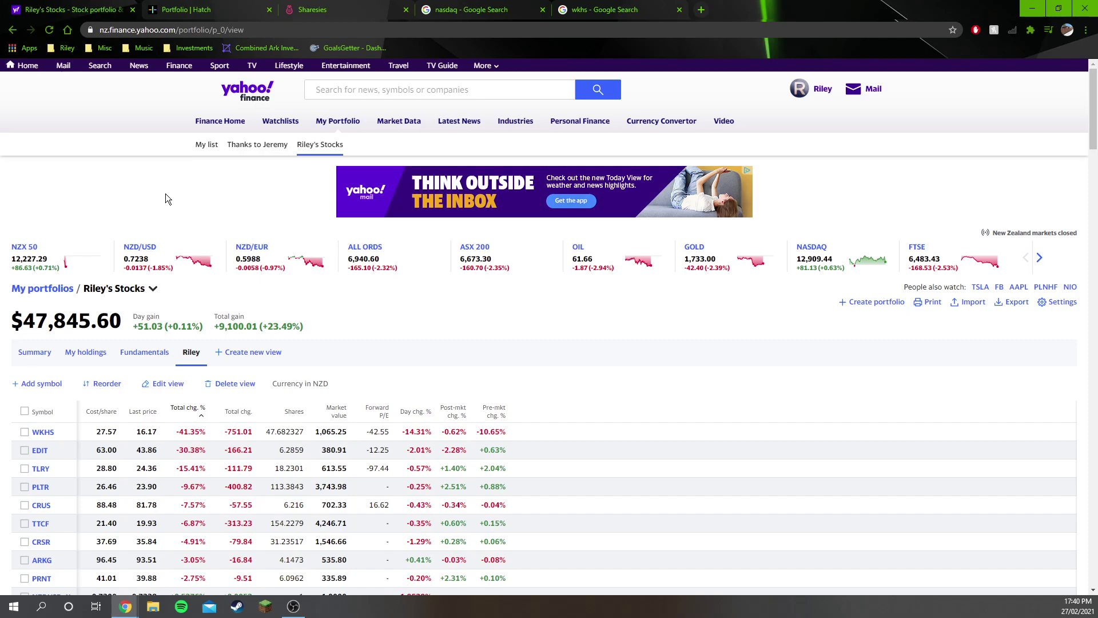
pyautogui.scroll(-4, 165, 193)
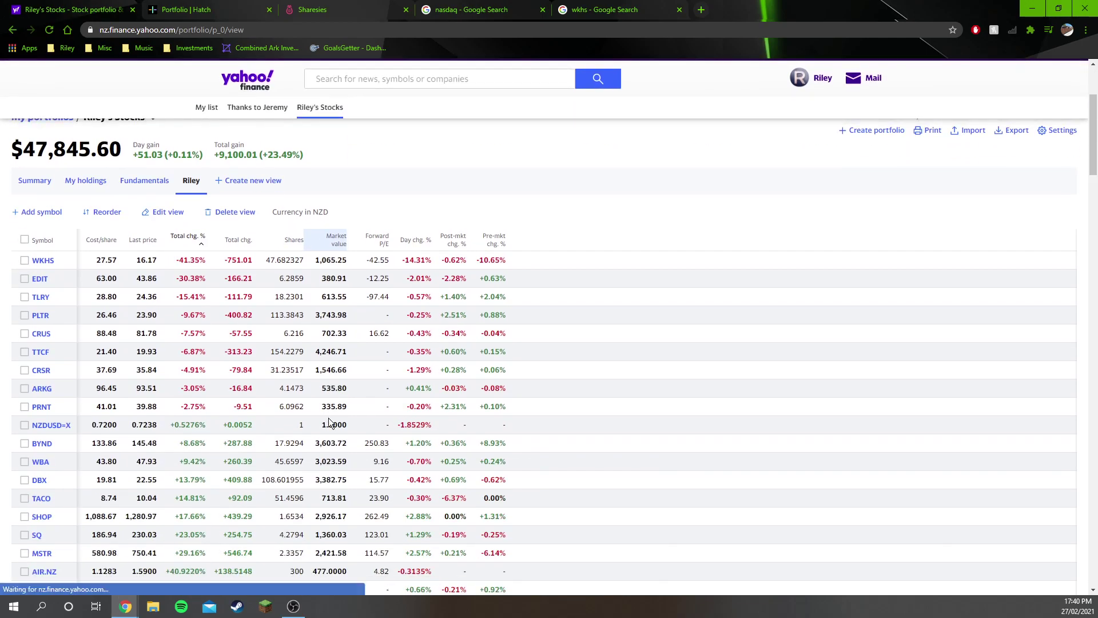
pyautogui.scroll(-4, 205, 429)
pyautogui.scroll(-3, 204, 515)
pyautogui.scroll(-2, 204, 515)
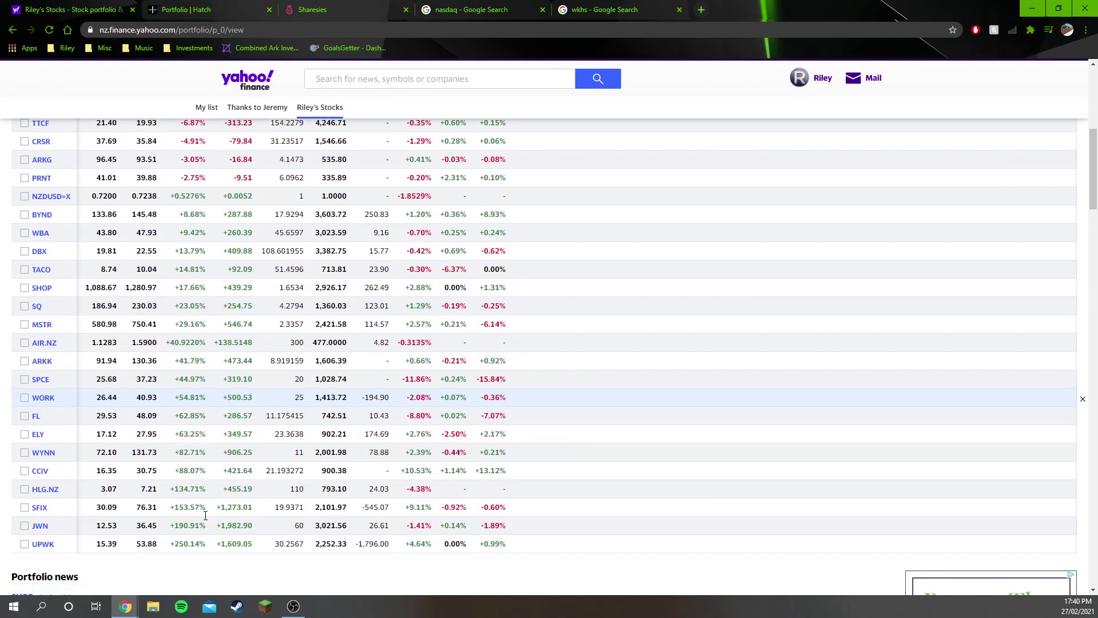
pyautogui.scroll(8, 204, 515)
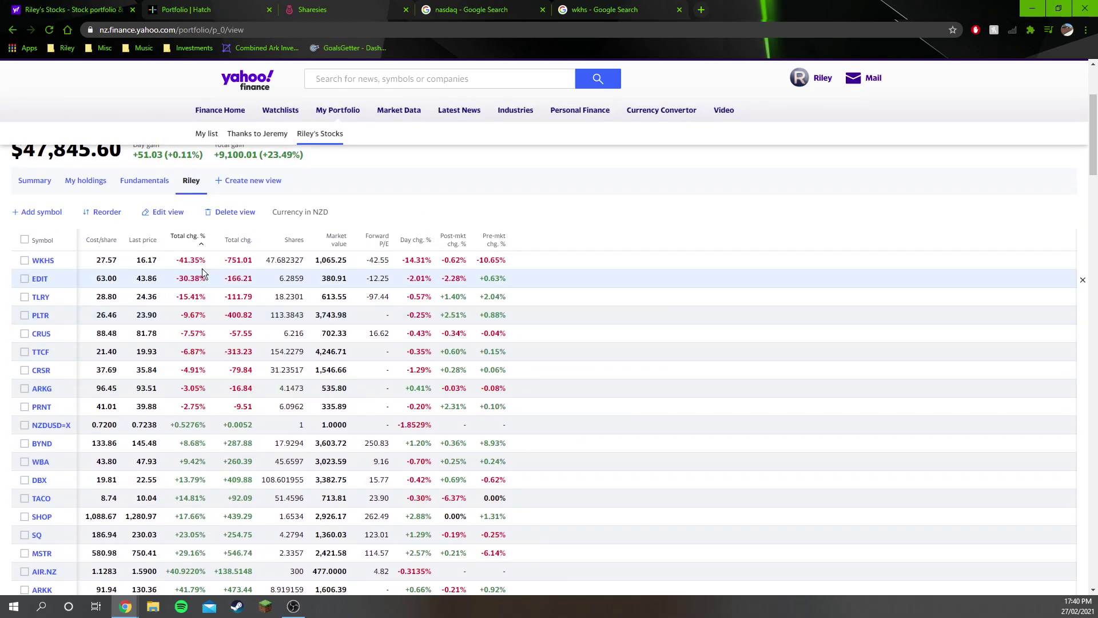
# Re-sort 'Total chg. %' descending so UPWK at +250.14% leads.
pyautogui.click(190, 240)
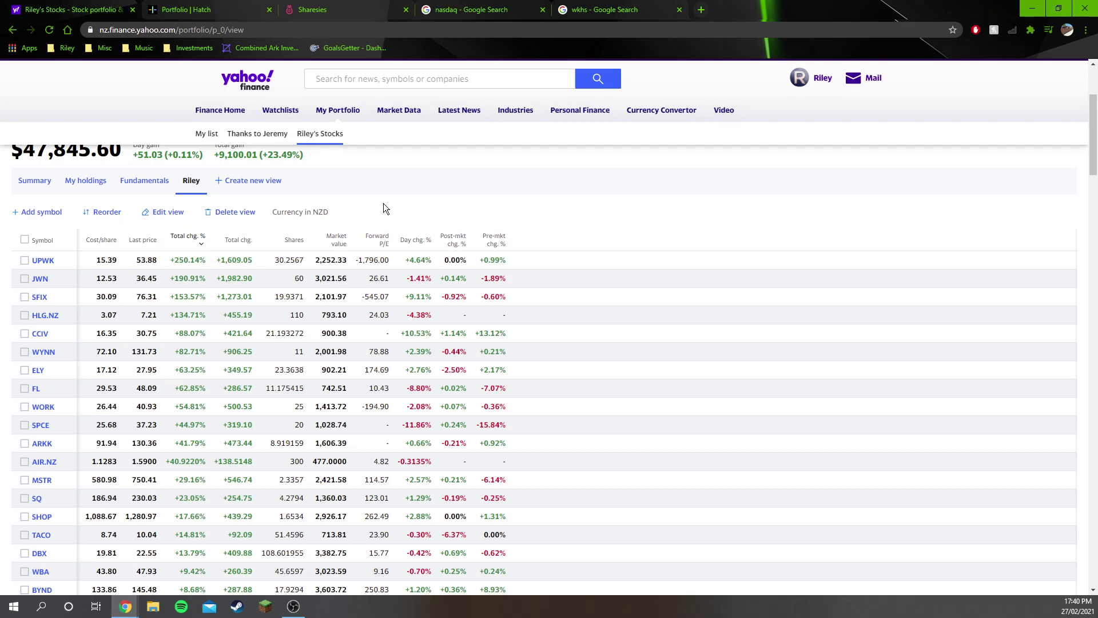
pyautogui.scroll(-4, 340, 209)
pyautogui.scroll(-2, 339, 258)
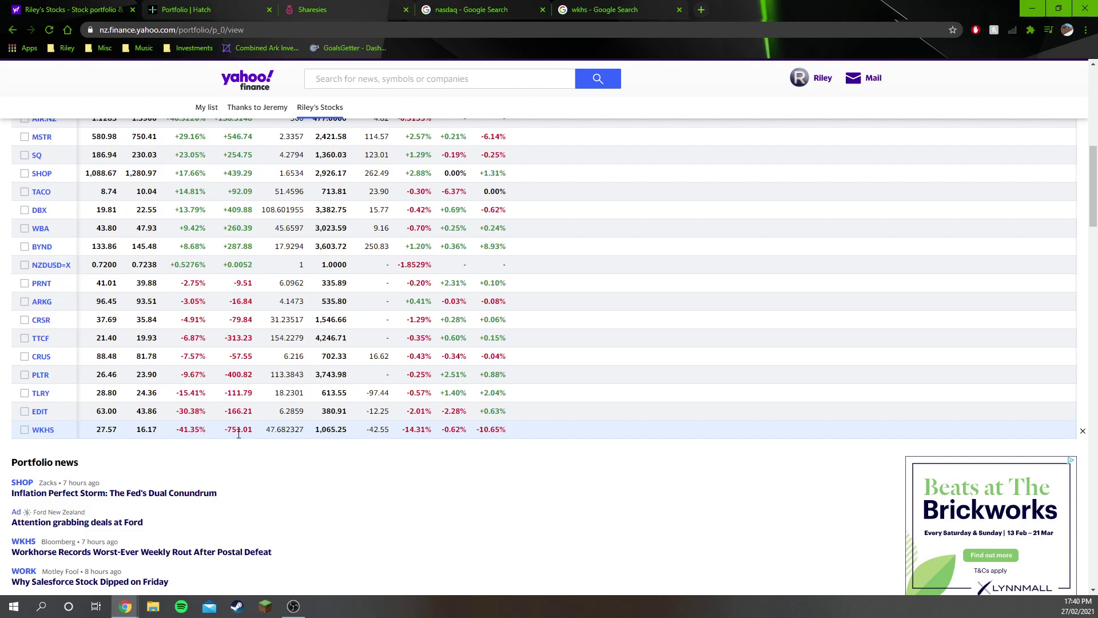
pyautogui.scroll(3, 343, 422)
pyautogui.scroll(2, 344, 420)
pyautogui.moveTo(515, 289)
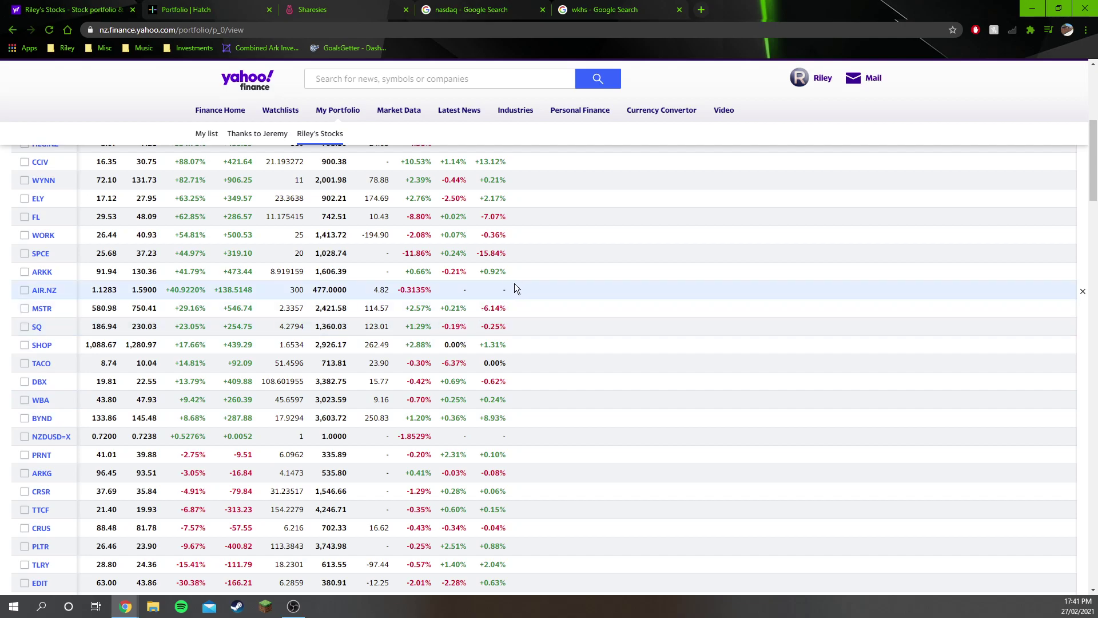
pyautogui.scroll(3, 512, 286)
pyautogui.scroll(2, 376, 329)
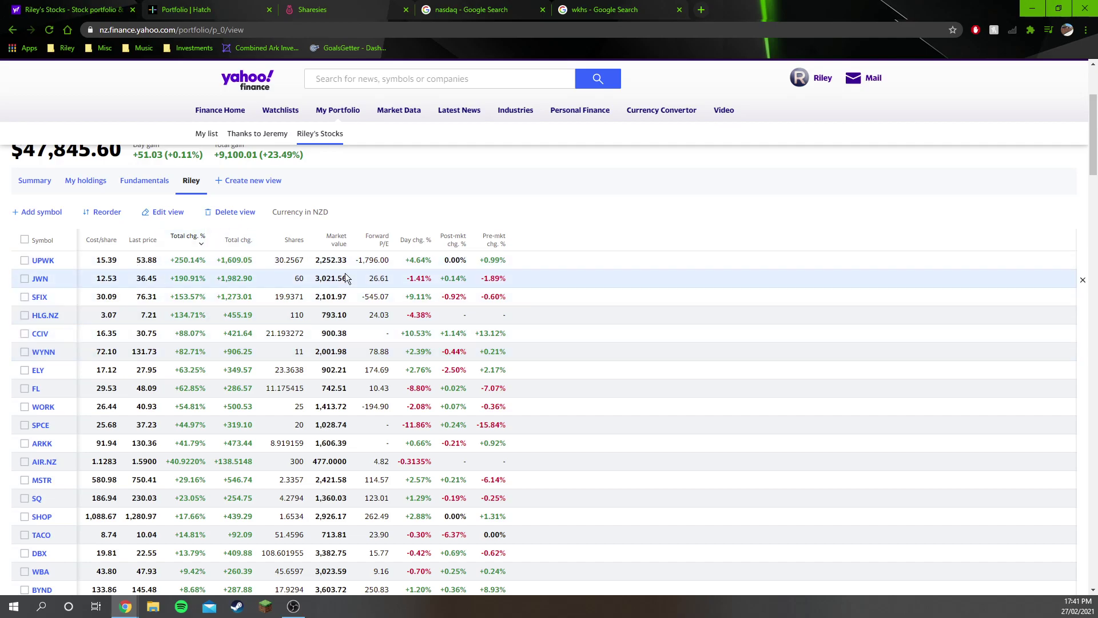
# Re-sort holdings worst-first with WKHS on top, and highlight the CRUS market value.
pyautogui.click(187, 236)
pyautogui.click(192, 238)
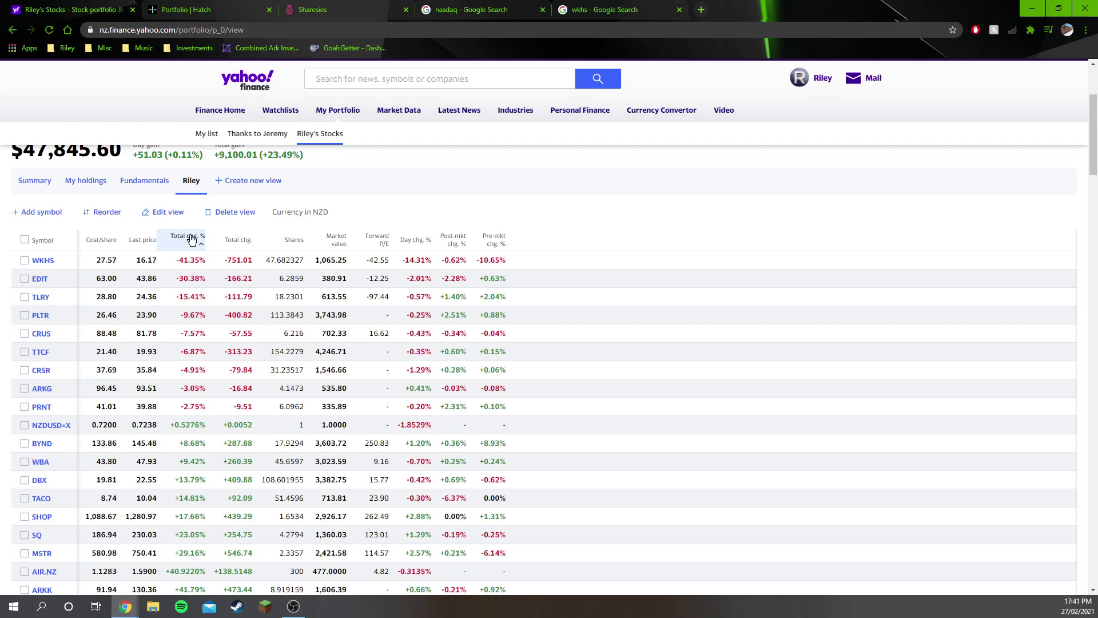
pyautogui.moveTo(213, 332)
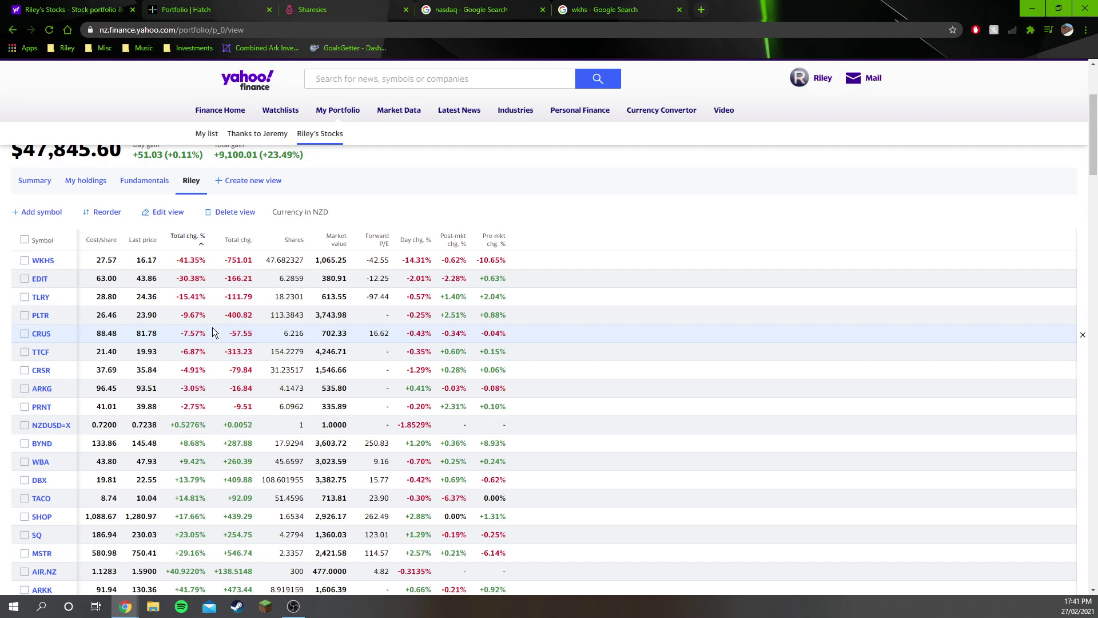
pyautogui.moveTo(322, 334); pyautogui.dragTo(349, 334)
pyautogui.click(426, 374)
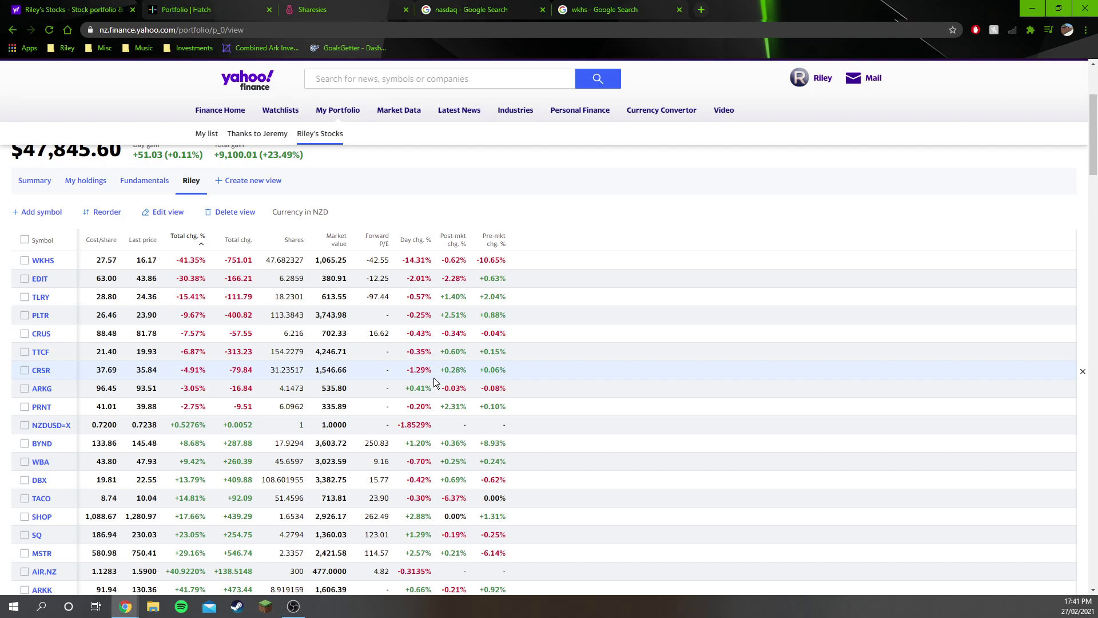
pyautogui.scroll(5, 433, 377)
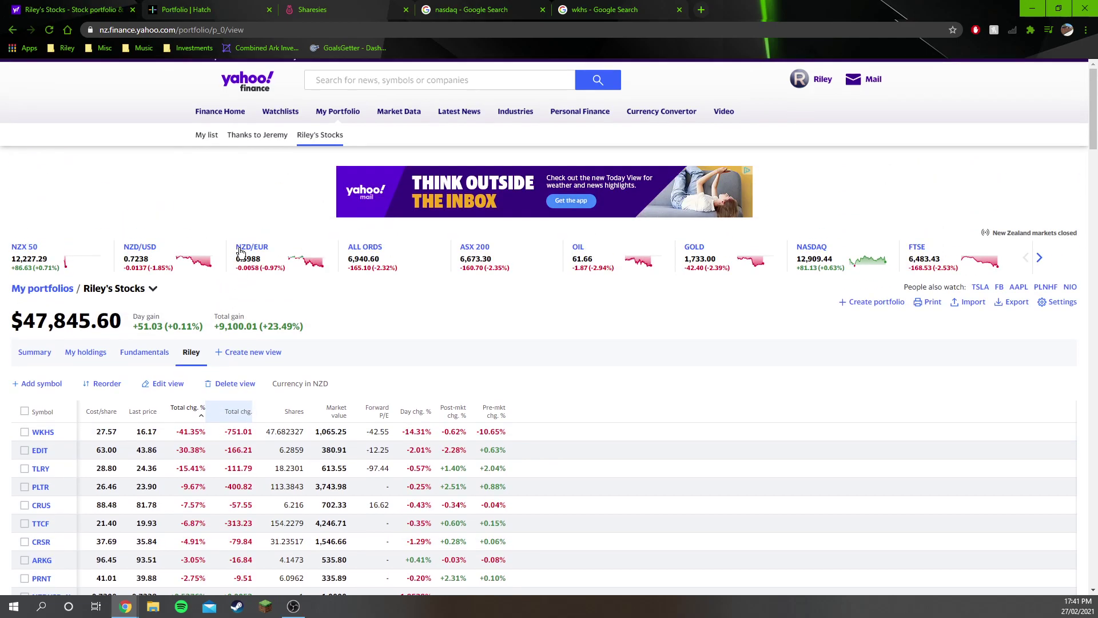
# Open Calculator and add 52,500 plus 2,000 to get 54,500.
pyautogui.press('XF86Calculator')
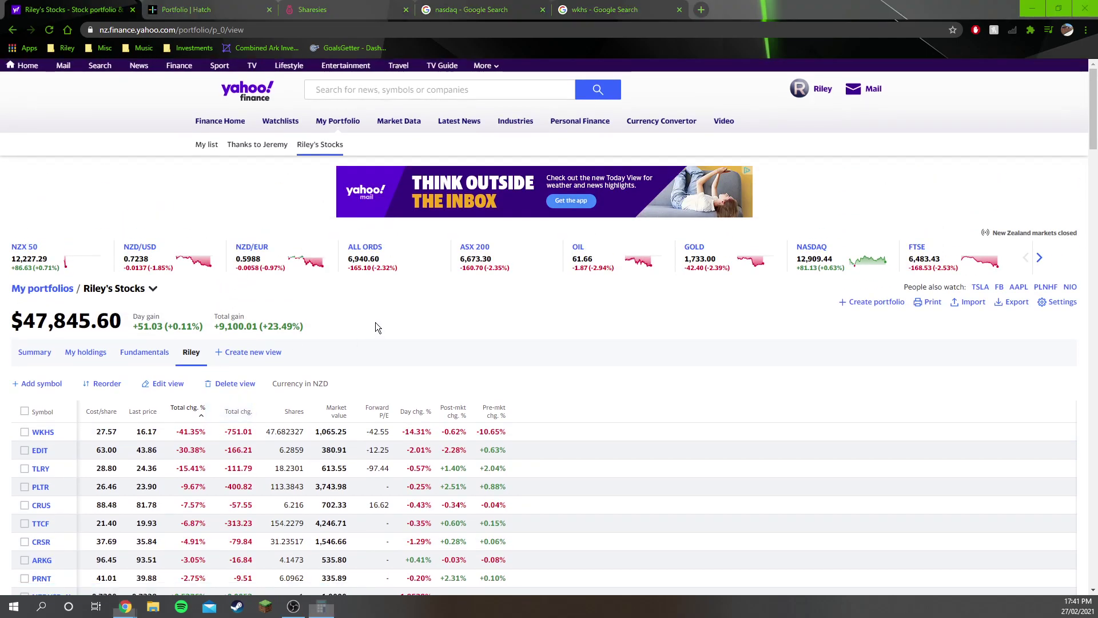
pyautogui.moveTo(944, 196); pyautogui.dragTo(538, 230)
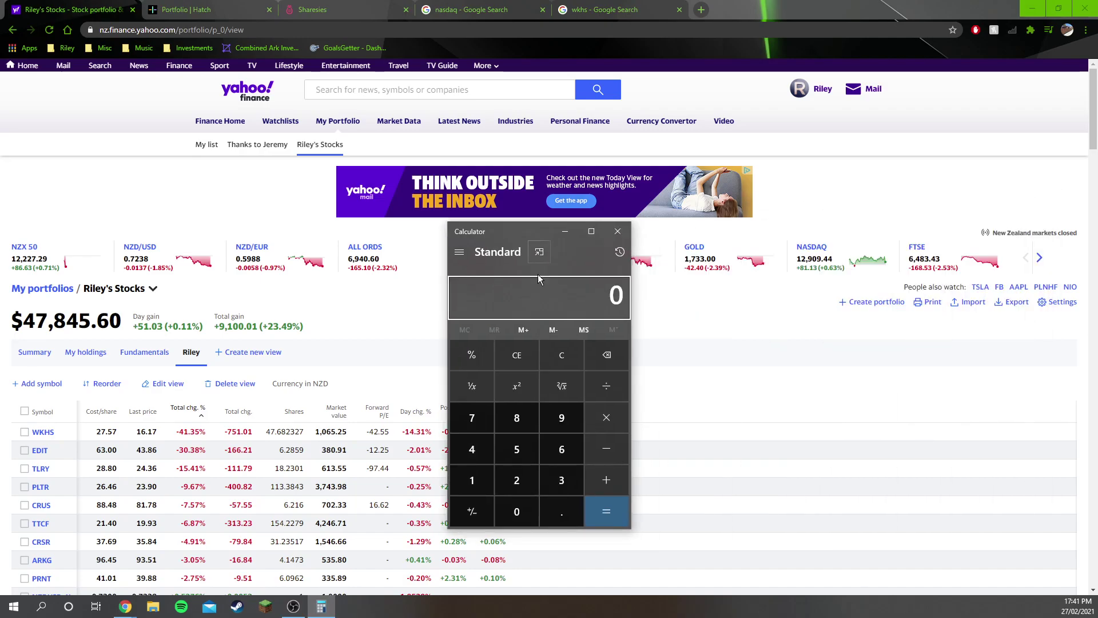
pyautogui.click(515, 447)
pyautogui.click(516, 479)
pyautogui.click(516, 448)
pyautogui.click(516, 511)
pyautogui.click(516, 510)
pyautogui.click(606, 480)
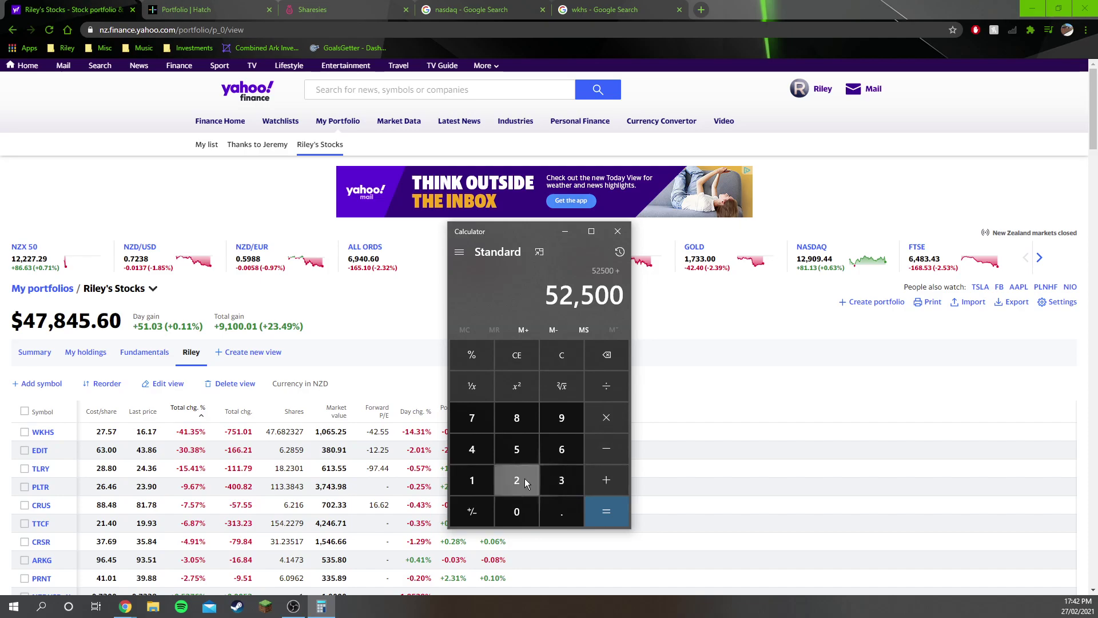
pyautogui.click(525, 477)
pyautogui.click(516, 510)
pyautogui.click(607, 511)
pyautogui.moveTo(546, 293); pyautogui.dragTo(626, 296)
pyautogui.click(575, 311)
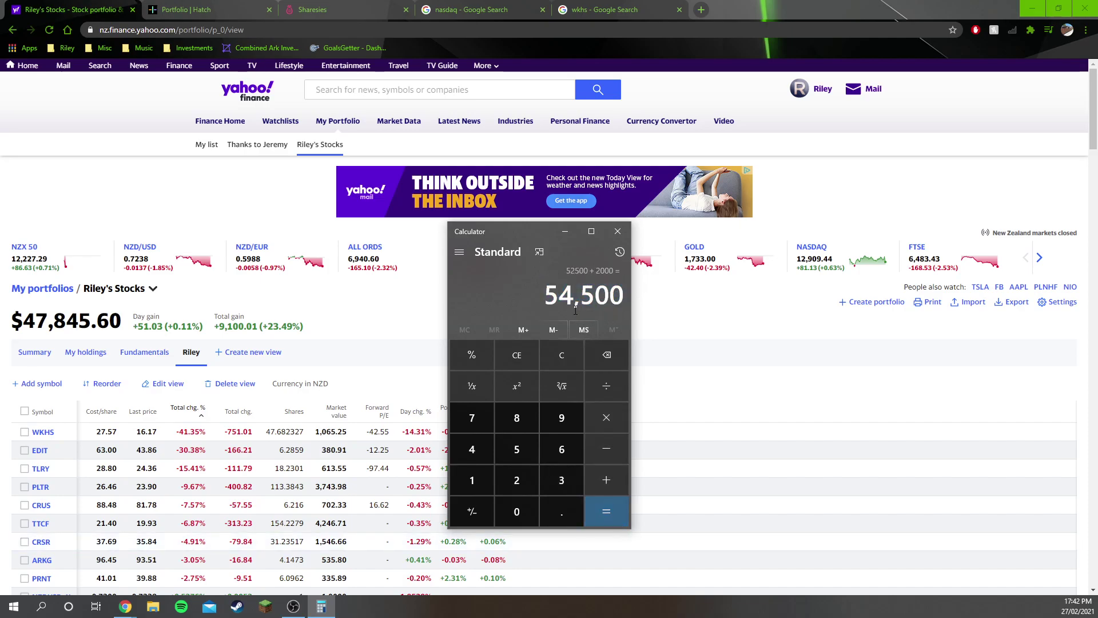
# Subtract the 47,845 portfolio total to get 6,655, then return to the portfolio page.
pyautogui.click(605, 449)
pyautogui.click(471, 449)
pyautogui.click(471, 417)
pyautogui.click(517, 417)
pyautogui.click(470, 449)
pyautogui.click(517, 448)
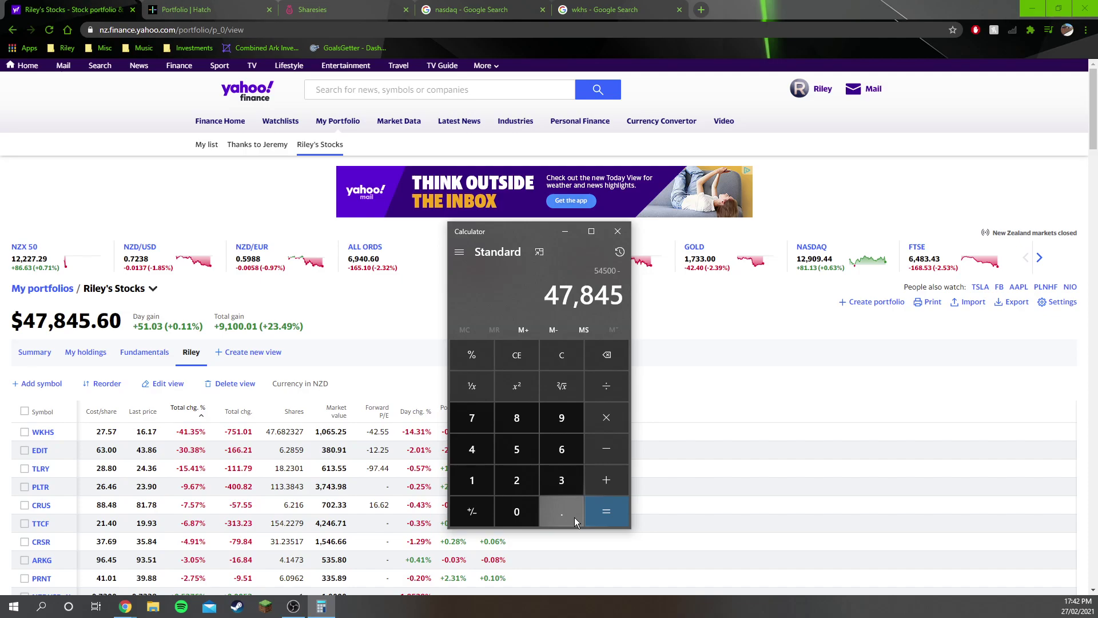
pyautogui.click(606, 511)
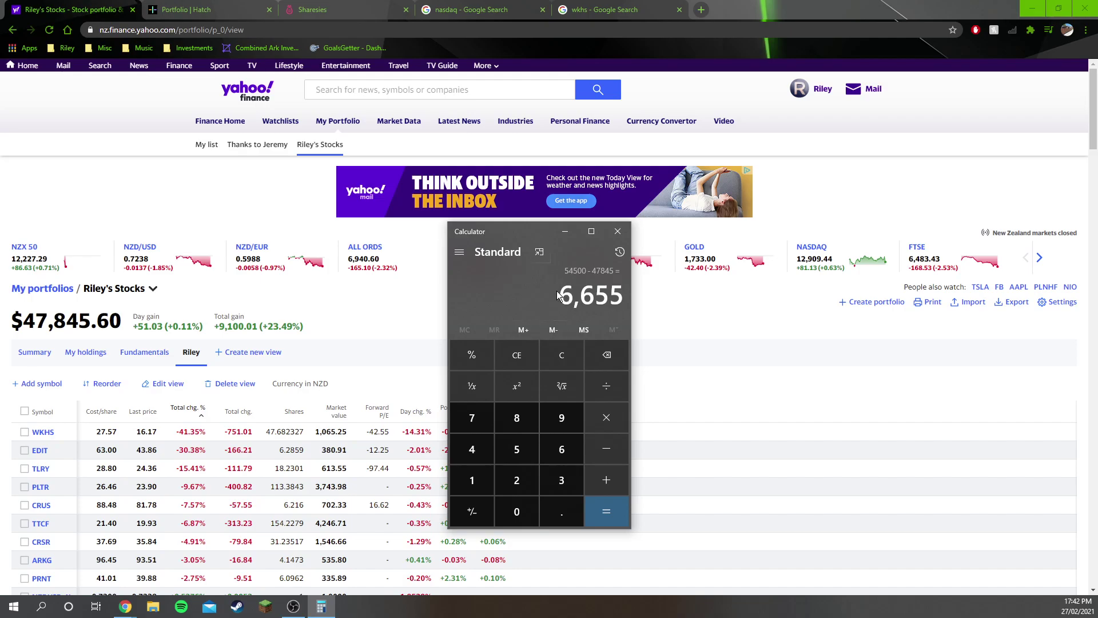
pyautogui.doubleClick(574, 300)
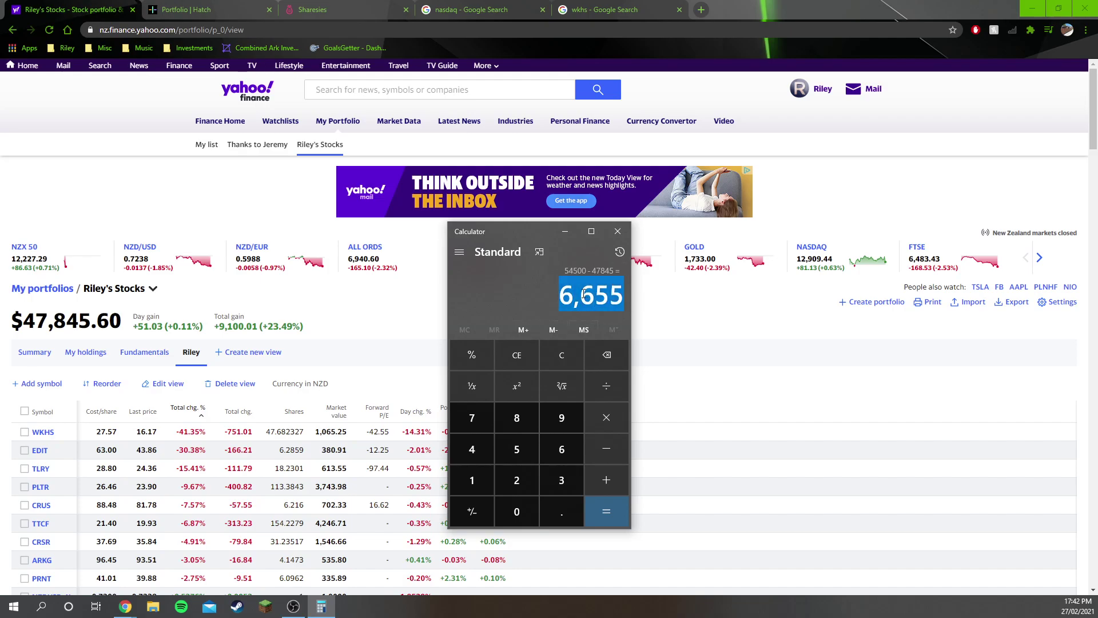
pyautogui.click(649, 301)
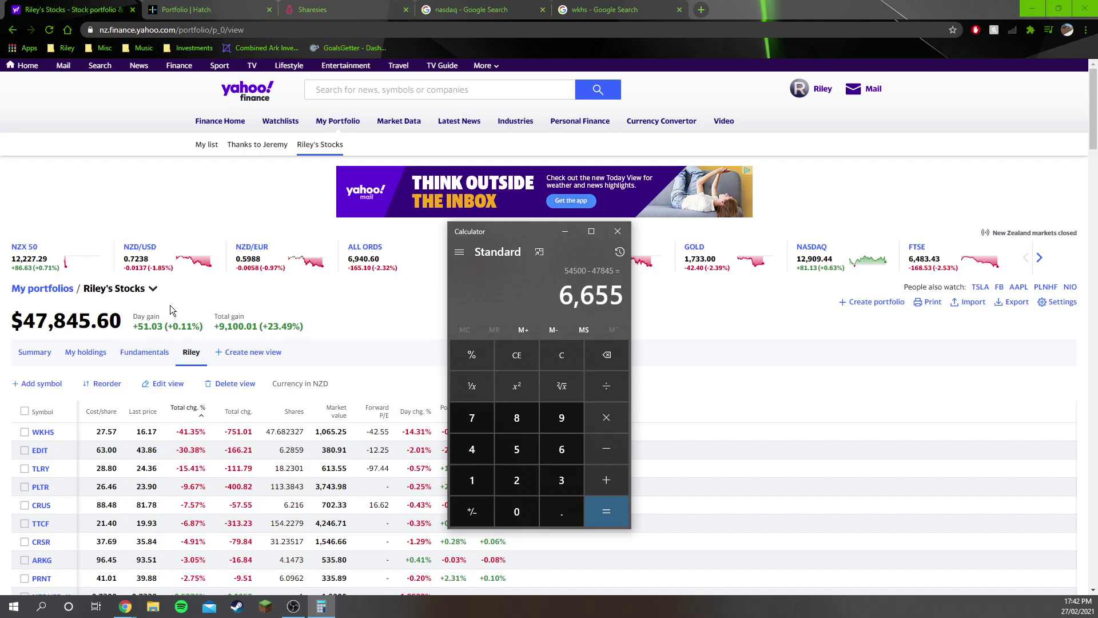
pyautogui.click(135, 337)
pyautogui.click(230, 346)
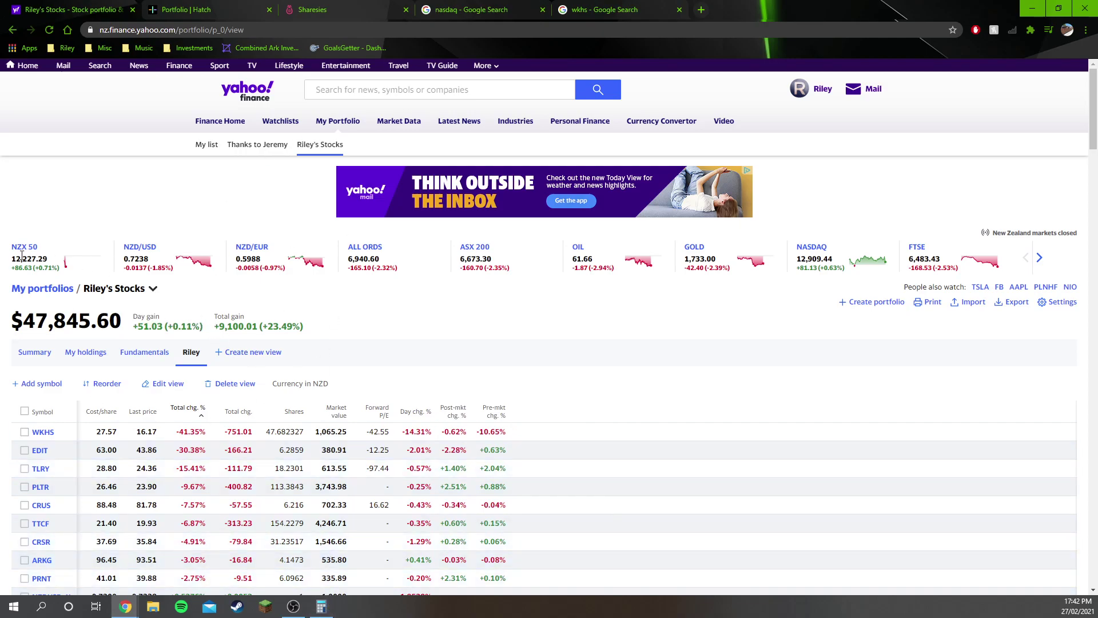
# Highlight the day and total gain figures, then bring back a cleared Calculator.
pyautogui.doubleClick(183, 323)
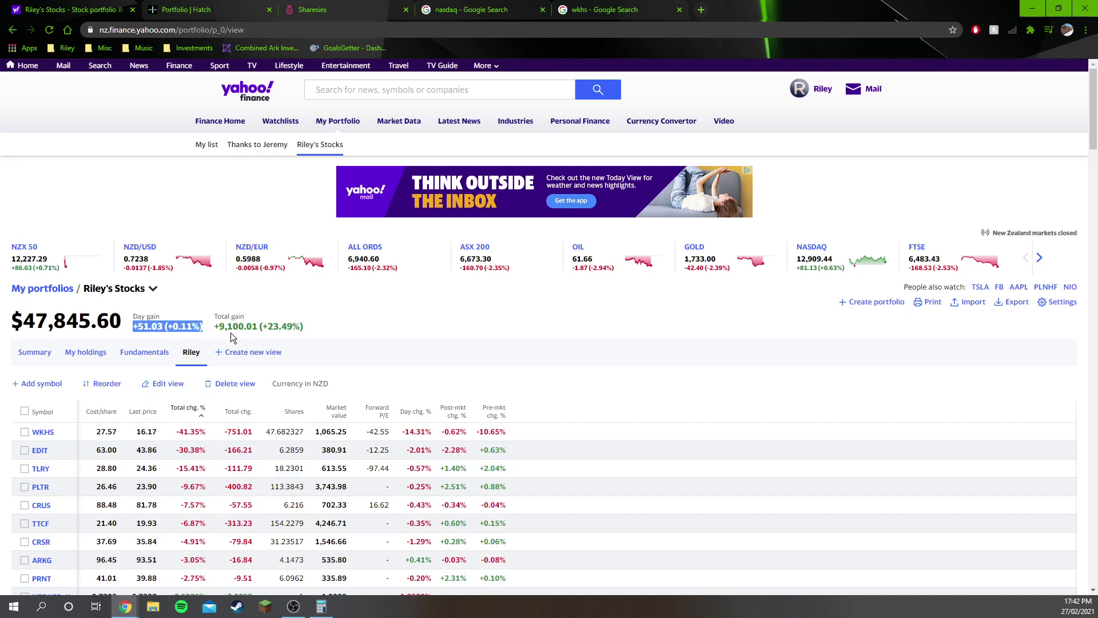
pyautogui.click(240, 338)
pyautogui.moveTo(215, 326); pyautogui.dragTo(274, 324)
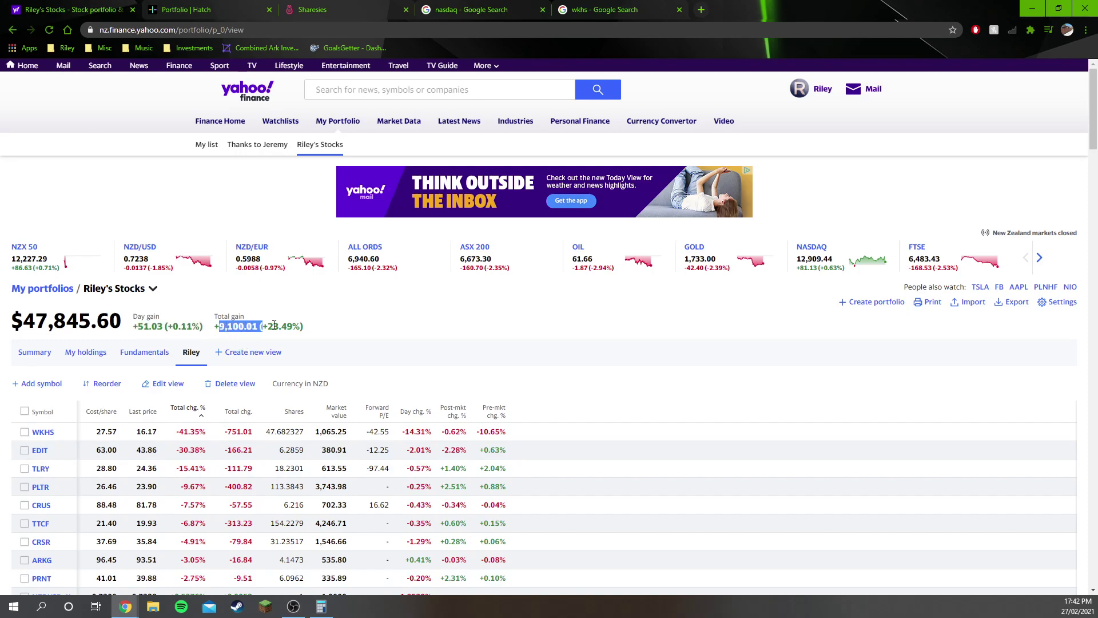
pyautogui.click(387, 539)
pyautogui.click(321, 607)
pyautogui.click(561, 354)
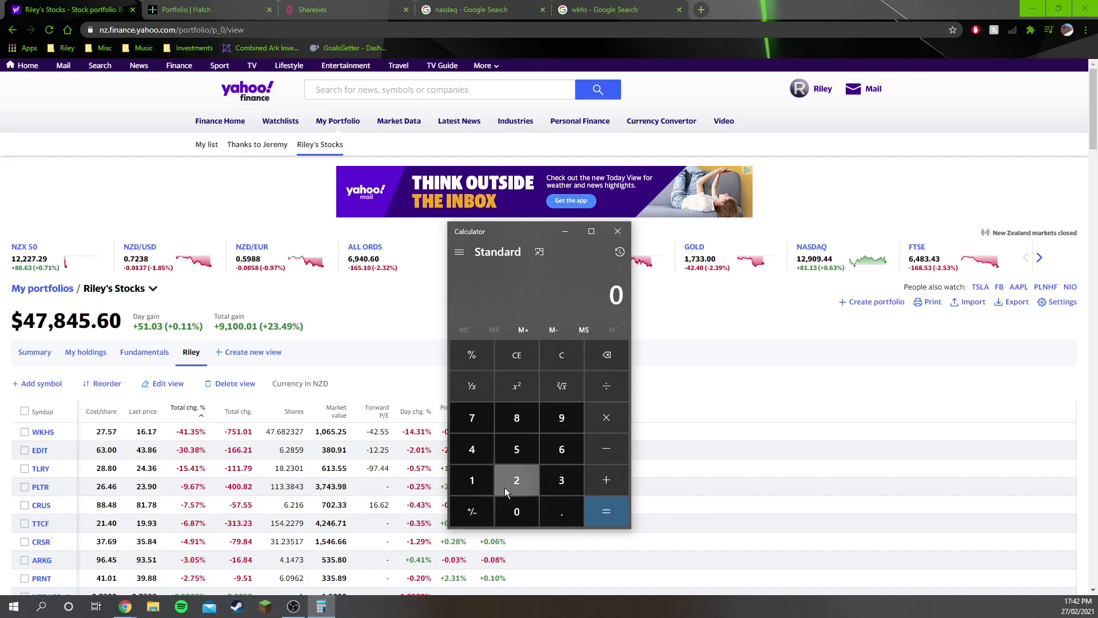
# Subtract 34,000 from 47,845 to get 13,845.
pyautogui.click(471, 449)
pyautogui.click(471, 417)
pyautogui.click(516, 417)
pyautogui.click(471, 449)
pyautogui.click(517, 449)
pyautogui.click(607, 449)
pyautogui.click(562, 480)
pyautogui.click(471, 449)
pyautogui.click(517, 512)
pyautogui.click(517, 511)
pyautogui.click(517, 511)
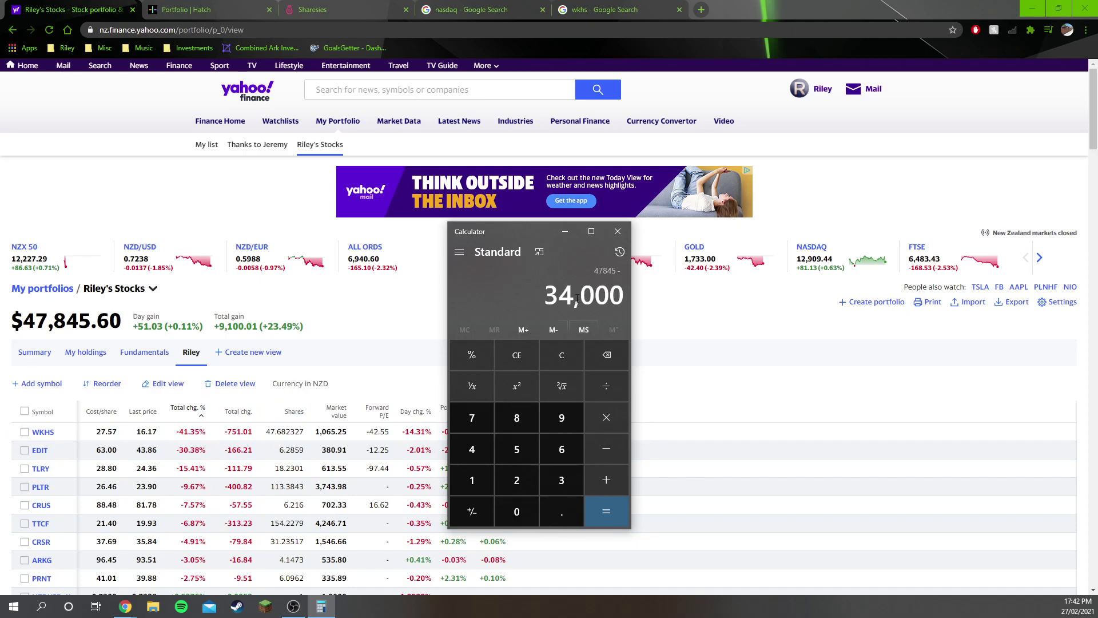
pyautogui.click(607, 512)
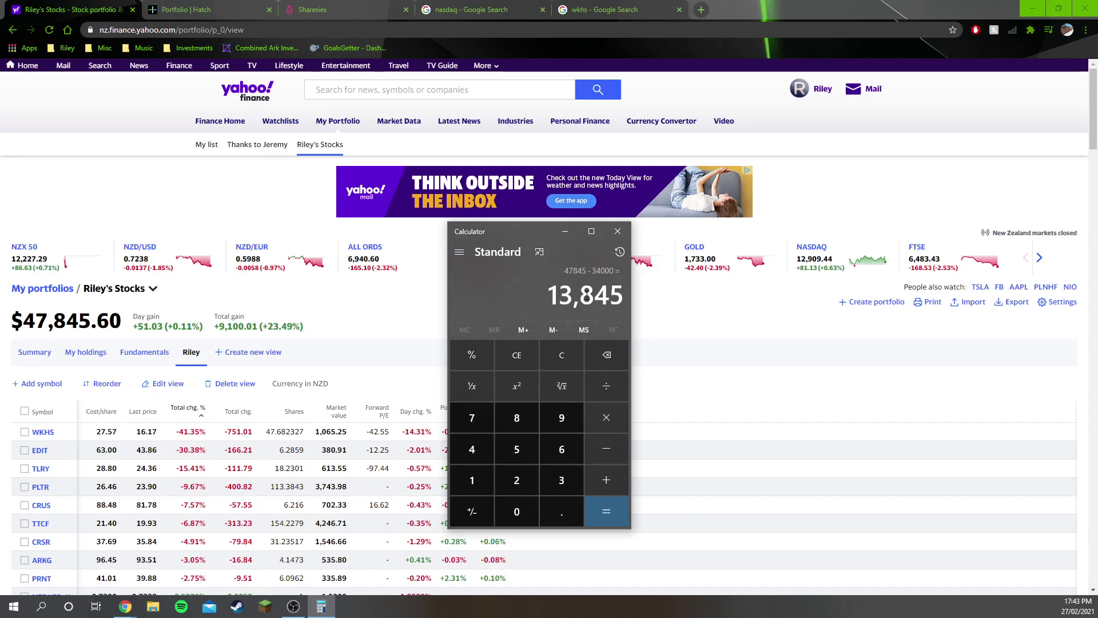
# Divide 13,845 by 34,000 for a 0.407 return, then close Calculator.
pyautogui.click(610, 384)
pyautogui.click(561, 480)
pyautogui.click(470, 449)
pyautogui.tripleClick(515, 512)
pyautogui.click(605, 512)
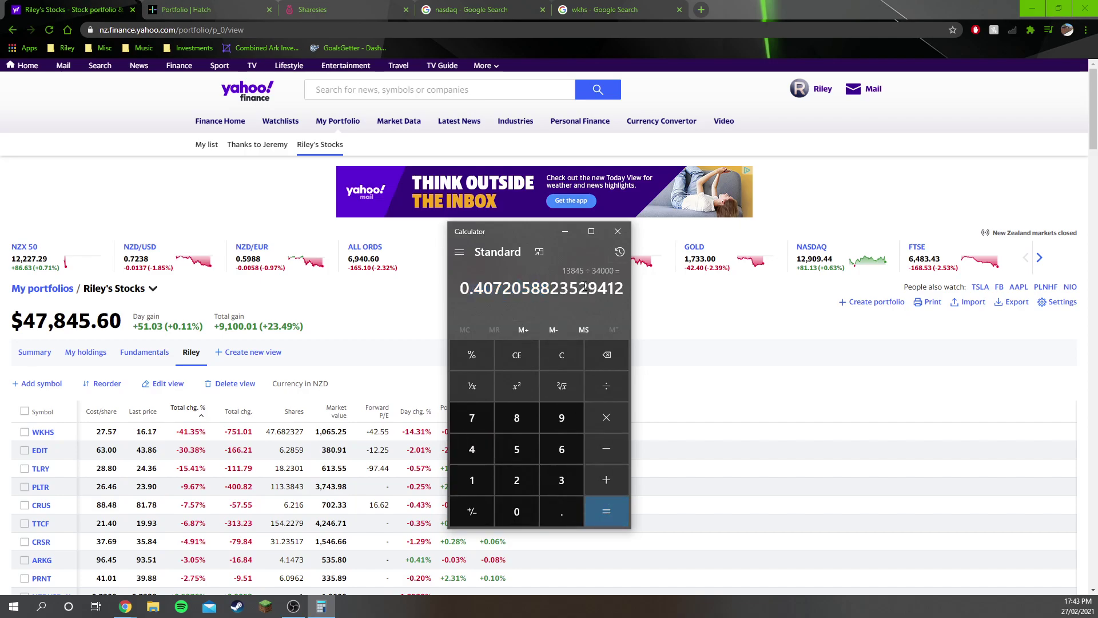
pyautogui.click(617, 231)
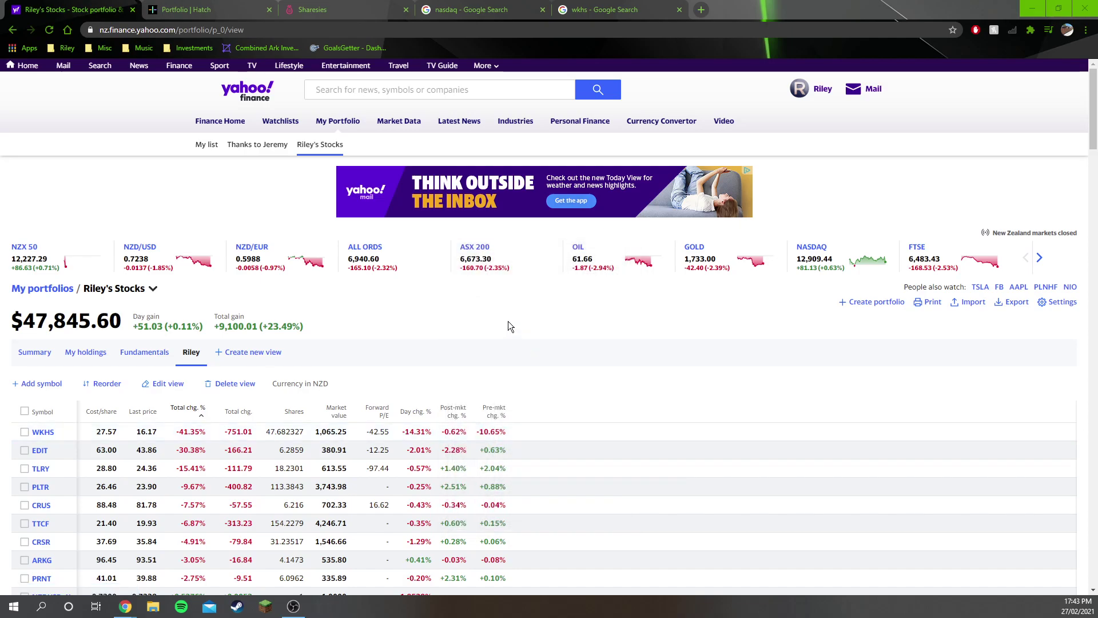
# Close the WKHS tab, view TTCF's one-month and six-month charts, then search 'pltr'.
pyautogui.middleClick(620, 10)
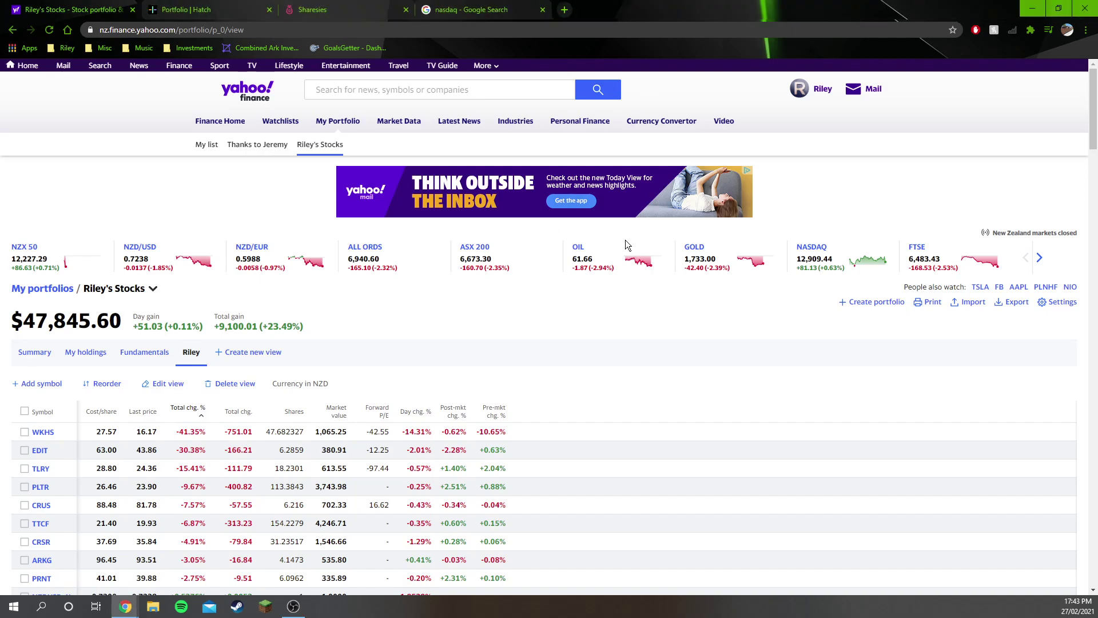
pyautogui.click(564, 10)
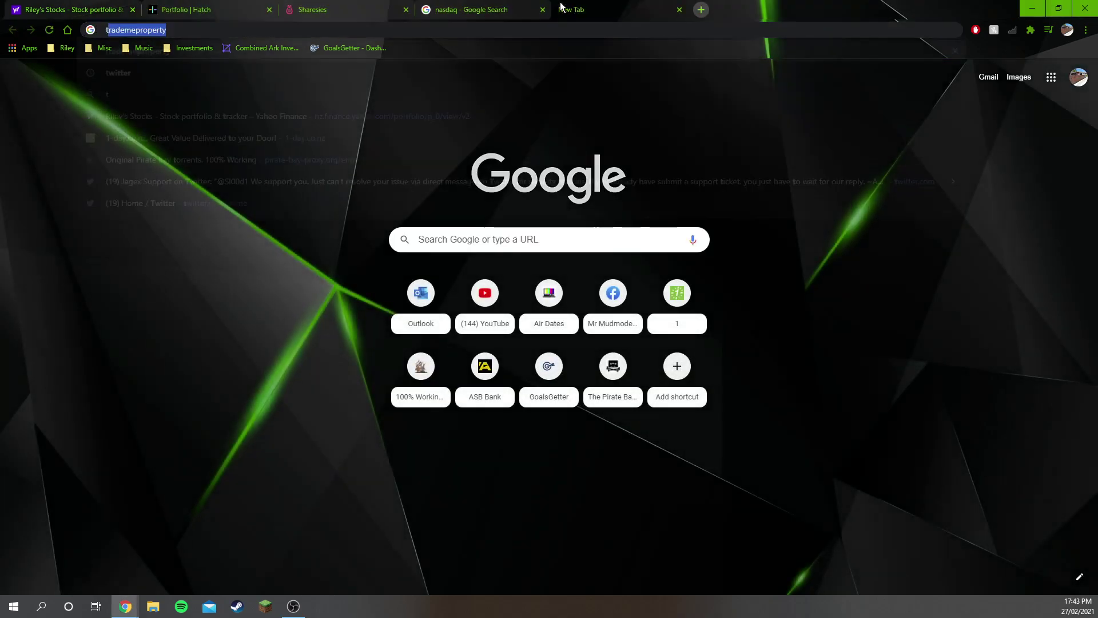
pyautogui.write('tf')
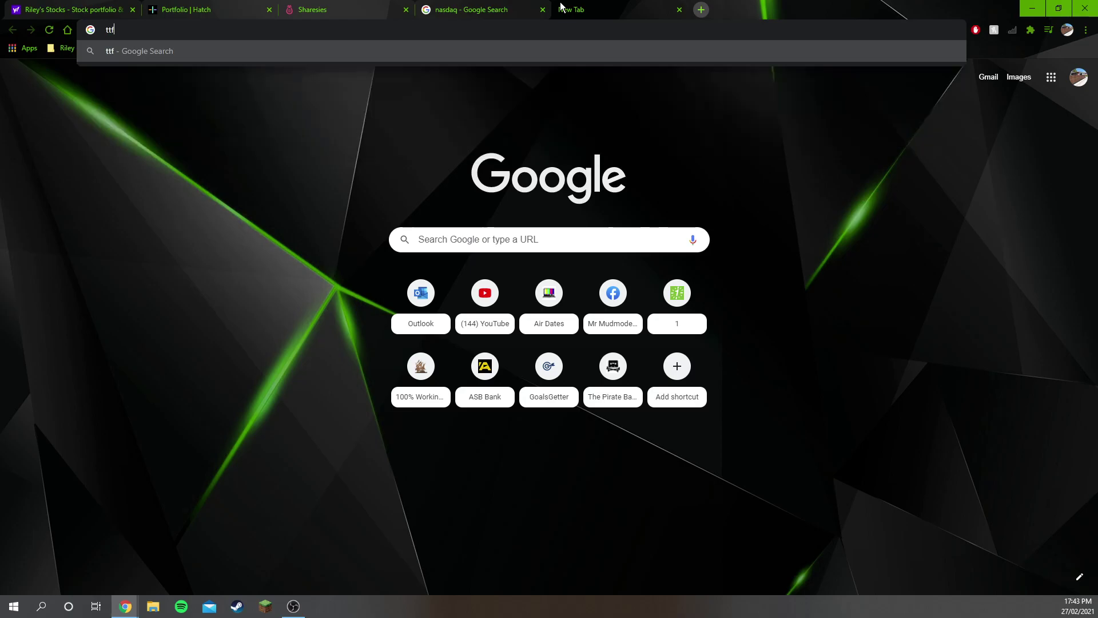
pyautogui.press('BackSpace')
pyautogui.write('cf')
pyautogui.press('Return')
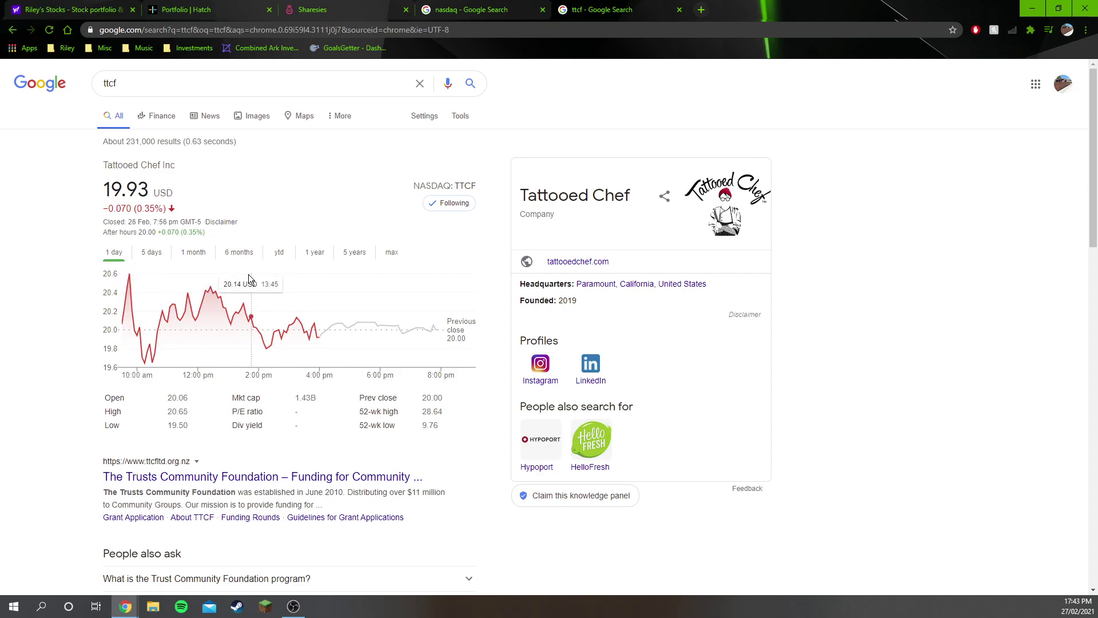
pyautogui.click(194, 253)
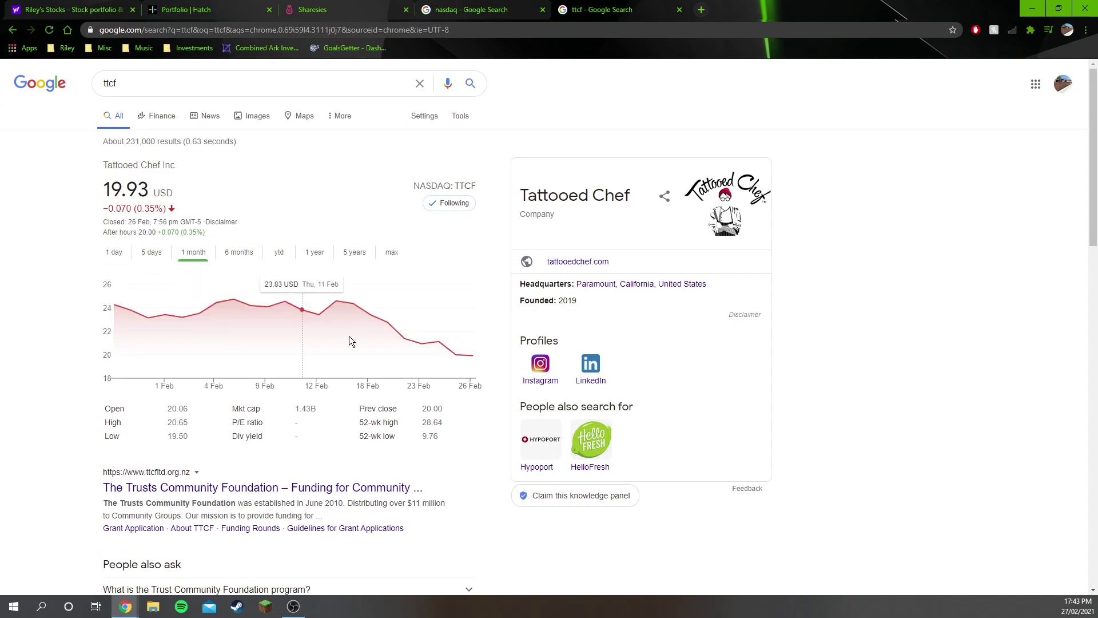
pyautogui.click(237, 251)
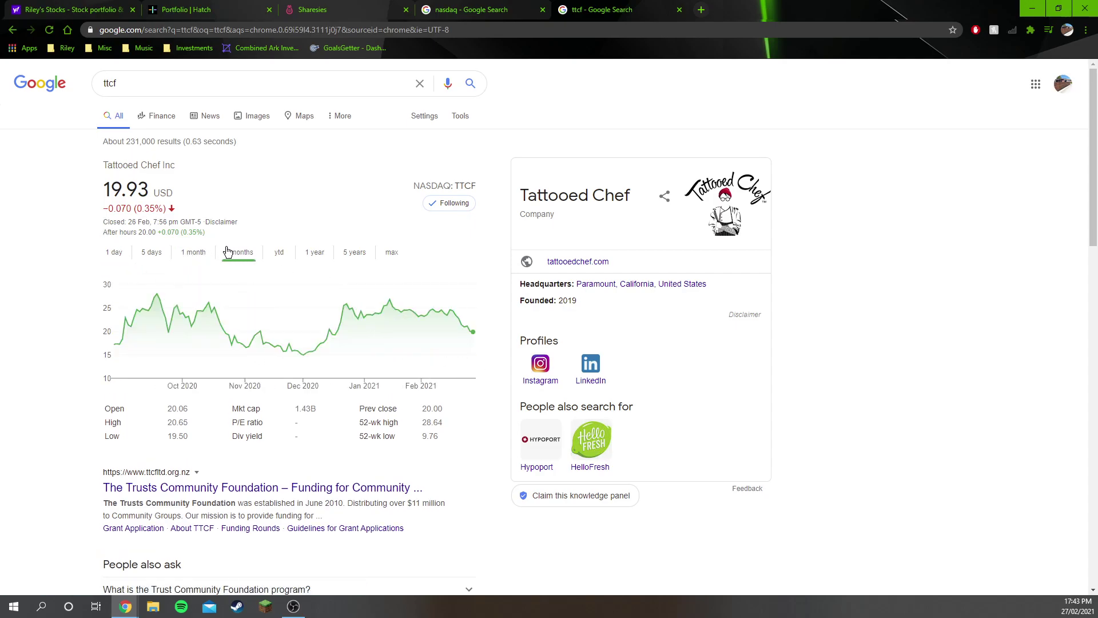
pyautogui.moveTo(208, 330)
pyautogui.doubleClick(180, 84)
pyautogui.write('pltr')
pyautogui.press('Return')
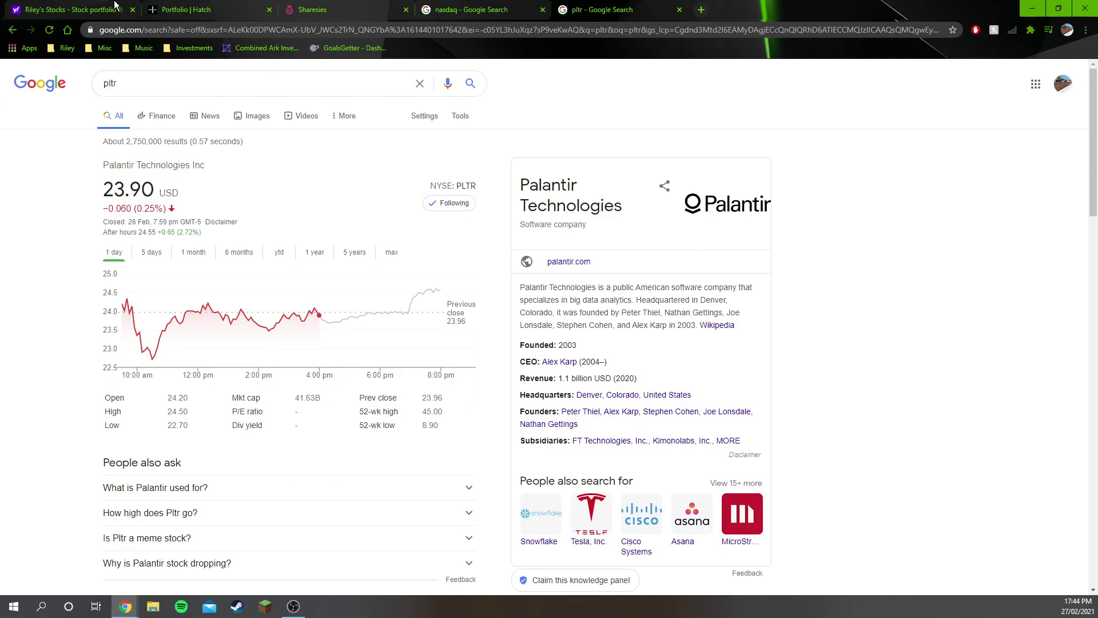
# Sort Yahoo holdings by market value, largest first, and highlight PLTR's market value and total change.
pyautogui.click(77, 10)
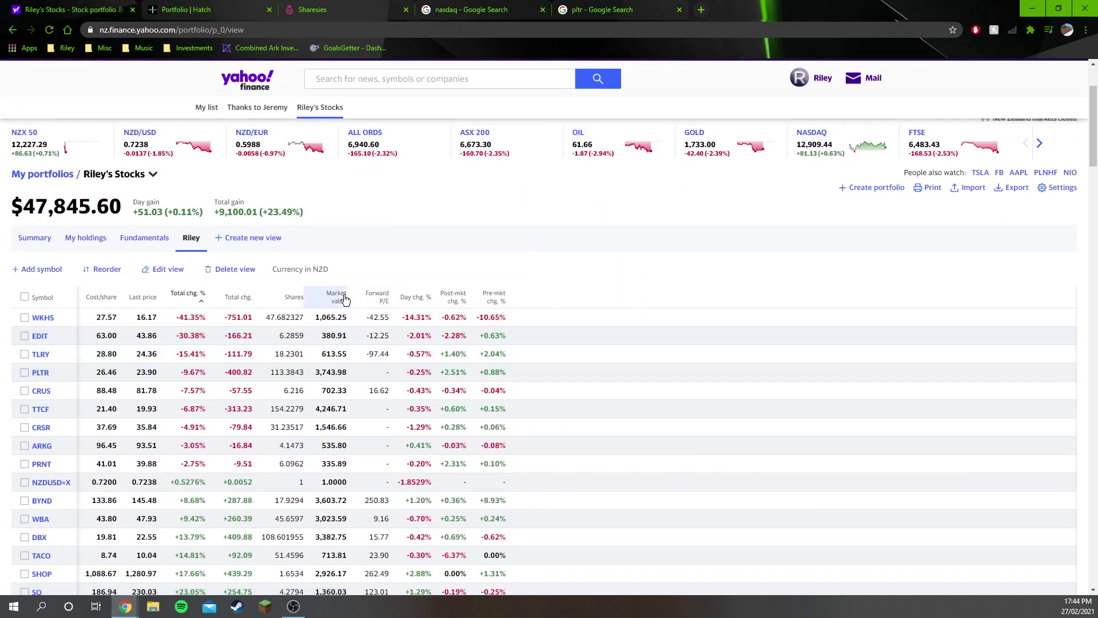
pyautogui.click(337, 297)
pyautogui.click(343, 299)
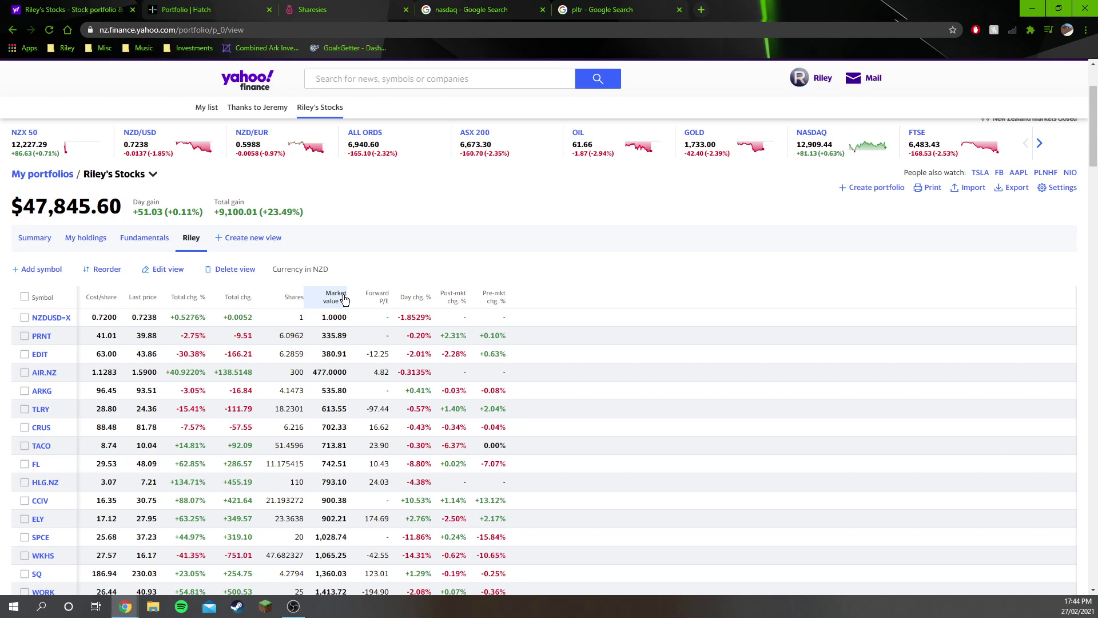
pyautogui.click(343, 299)
pyautogui.moveTo(342, 335)
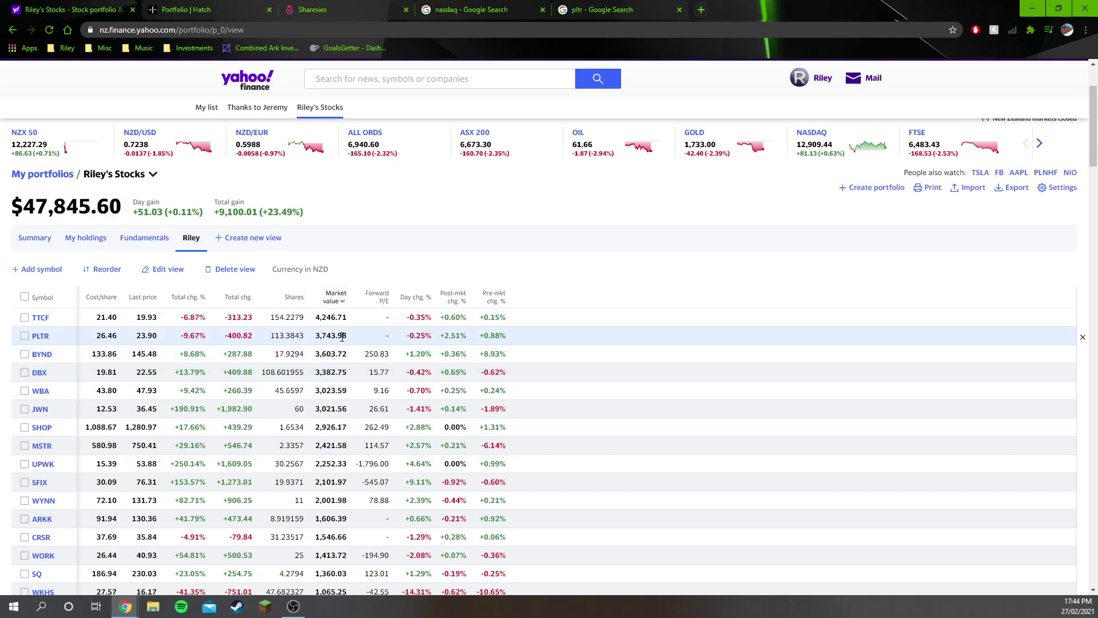
pyautogui.moveTo(317, 335); pyautogui.dragTo(347, 337)
pyautogui.moveTo(316, 336); pyautogui.dragTo(347, 336)
pyautogui.click(343, 335)
pyautogui.moveTo(224, 335); pyautogui.dragTo(252, 336)
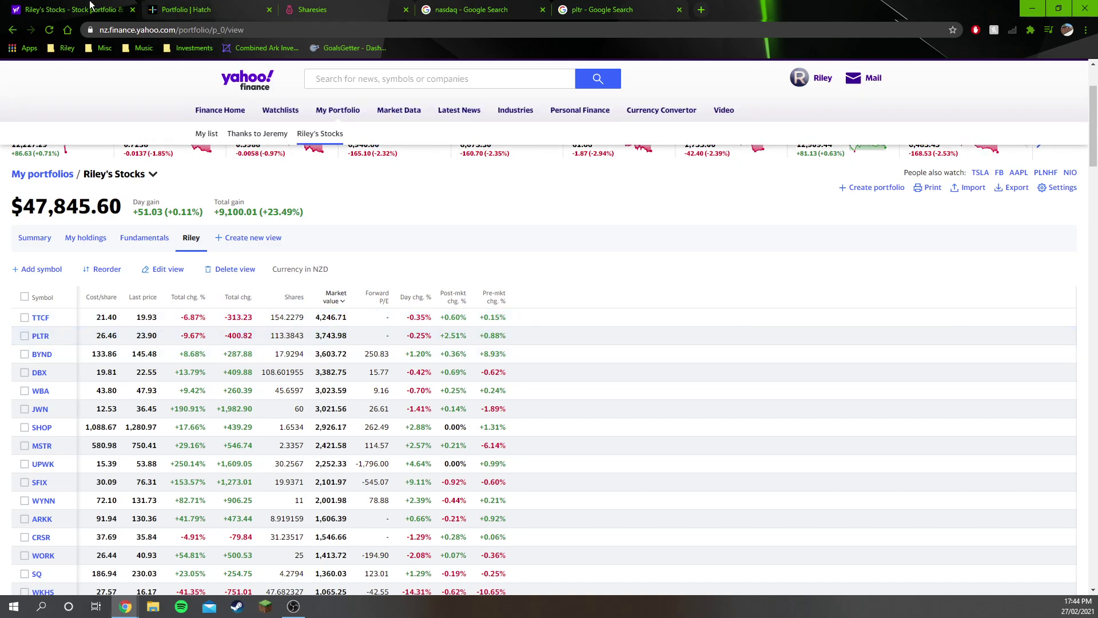
# View Palantir's price over 5 days, then close the Palantir results.
pyautogui.click(607, 9)
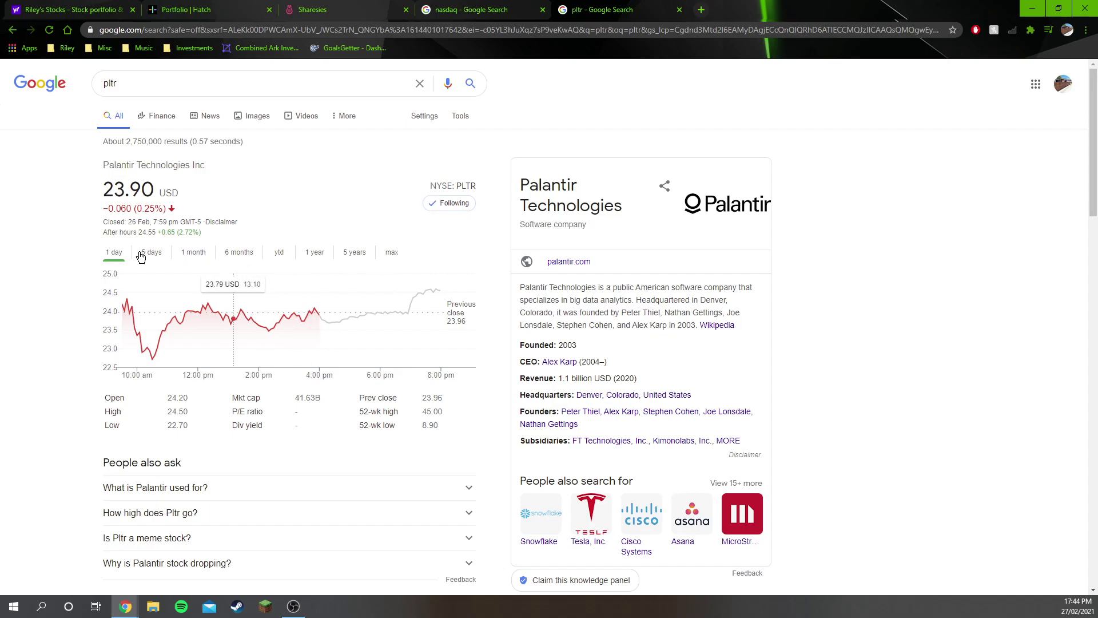
pyautogui.moveTo(103, 165); pyautogui.dragTo(154, 194)
pyautogui.click(163, 189)
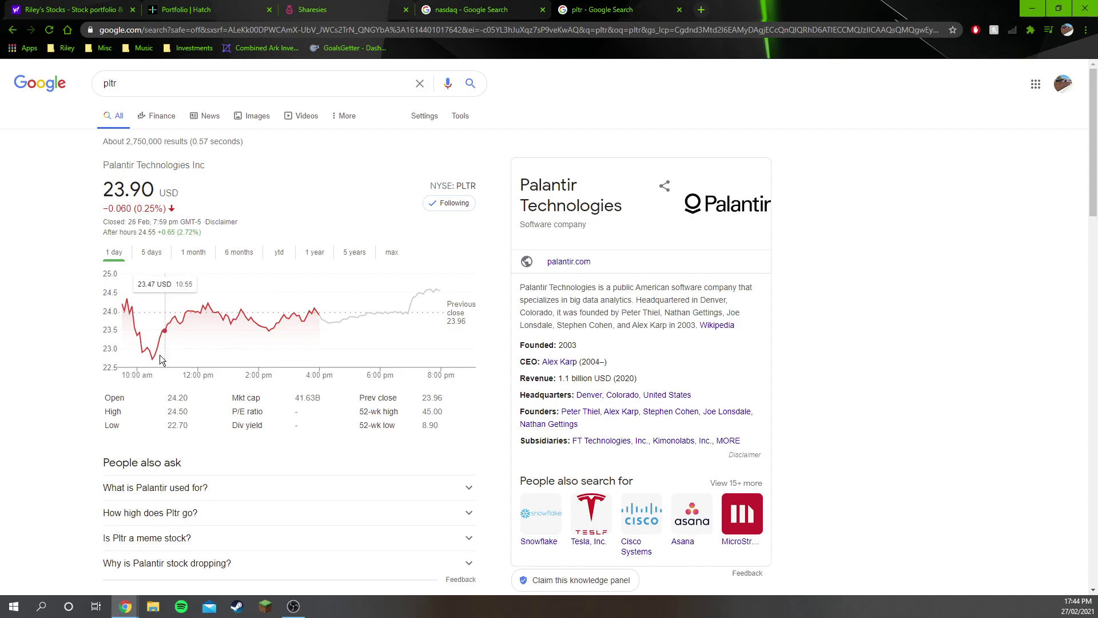
pyautogui.click(151, 251)
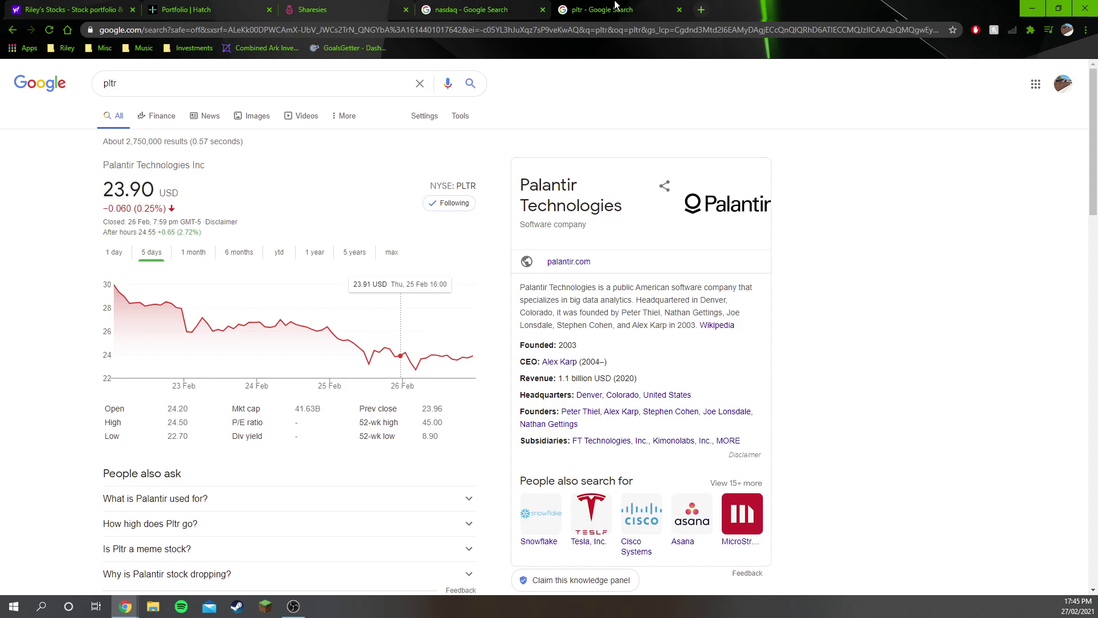
pyautogui.middleClick(616, 6)
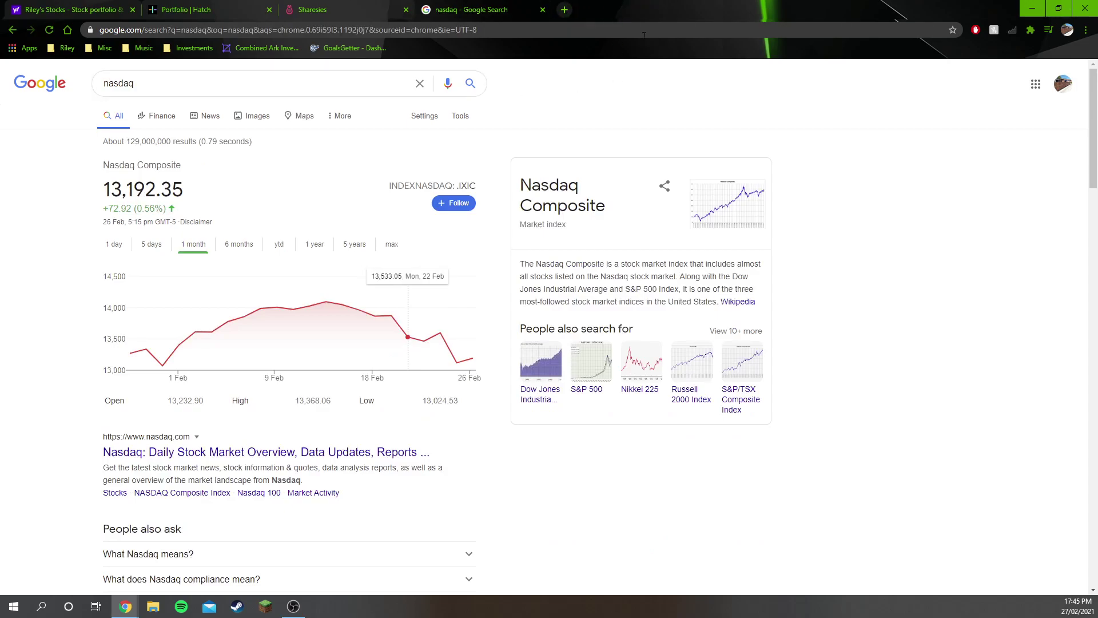
# Search CRSR and view Corsair's chart over 1 month, then 5 days.
pyautogui.click(560, 10)
pyautogui.write('crsr')
pyautogui.press('Return')
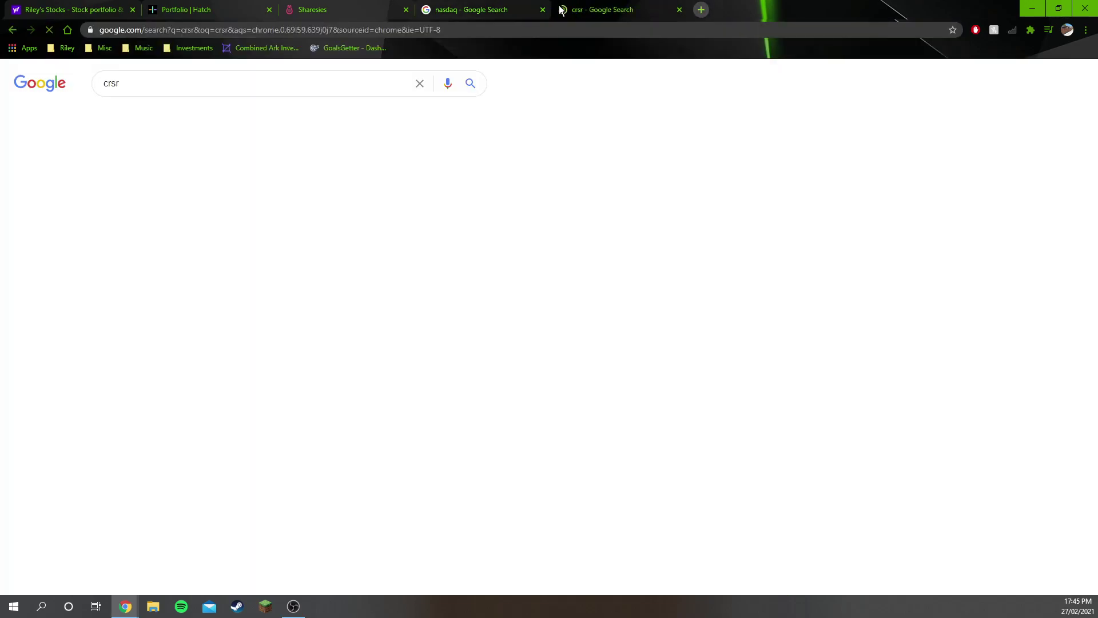
pyautogui.click(194, 252)
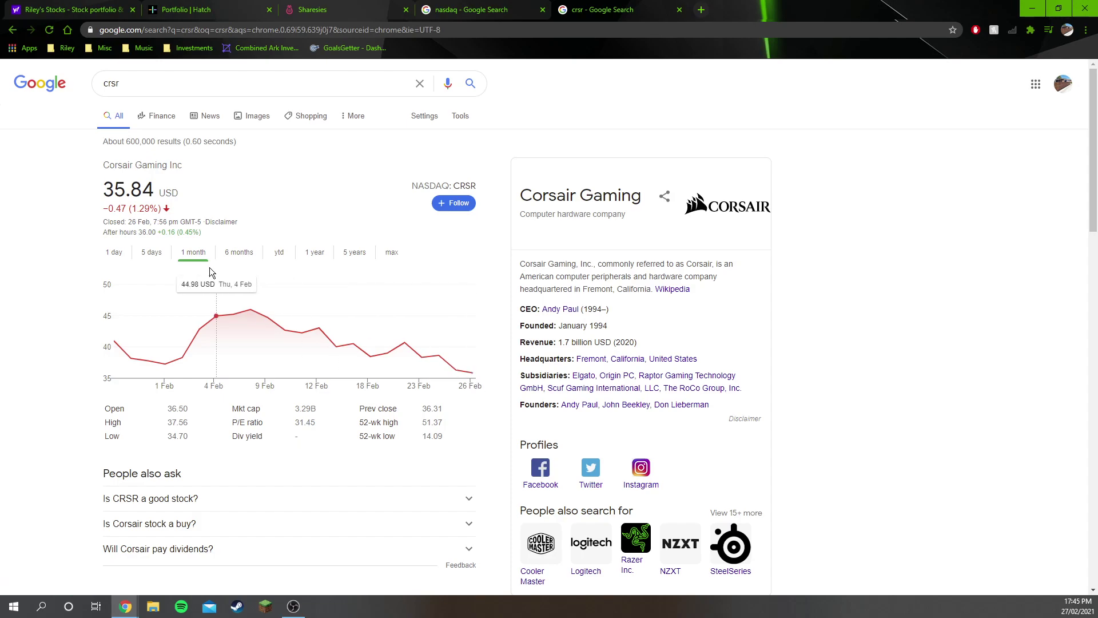
pyautogui.click(151, 252)
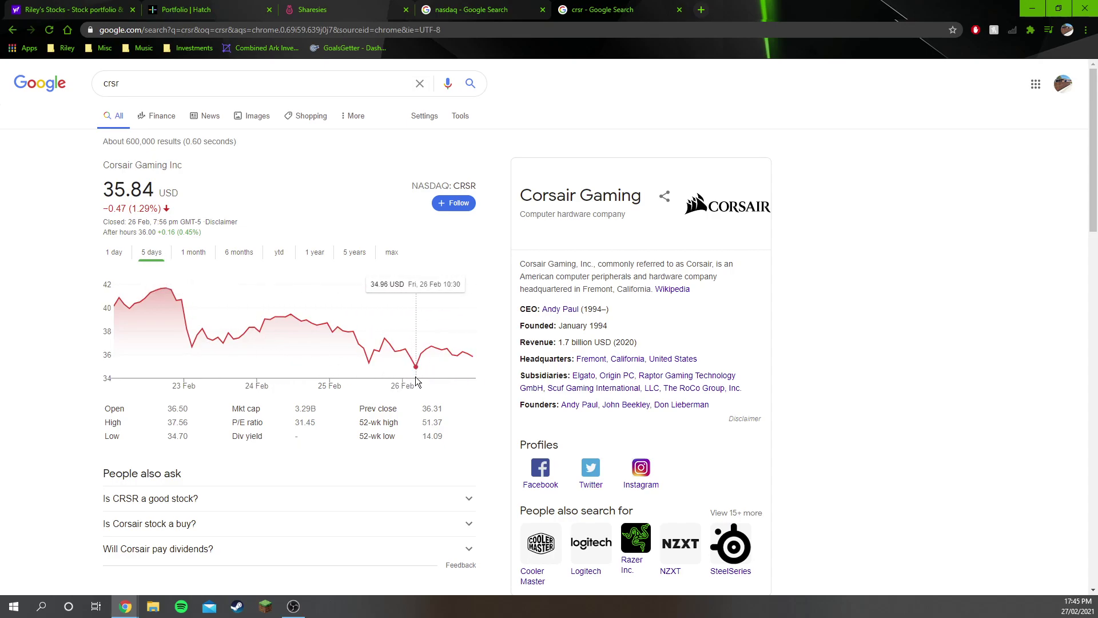
# Show Hatch holdings in NZD, then back in USD, and go to the Corsair results.
pyautogui.hotkey('ctrl', '2')
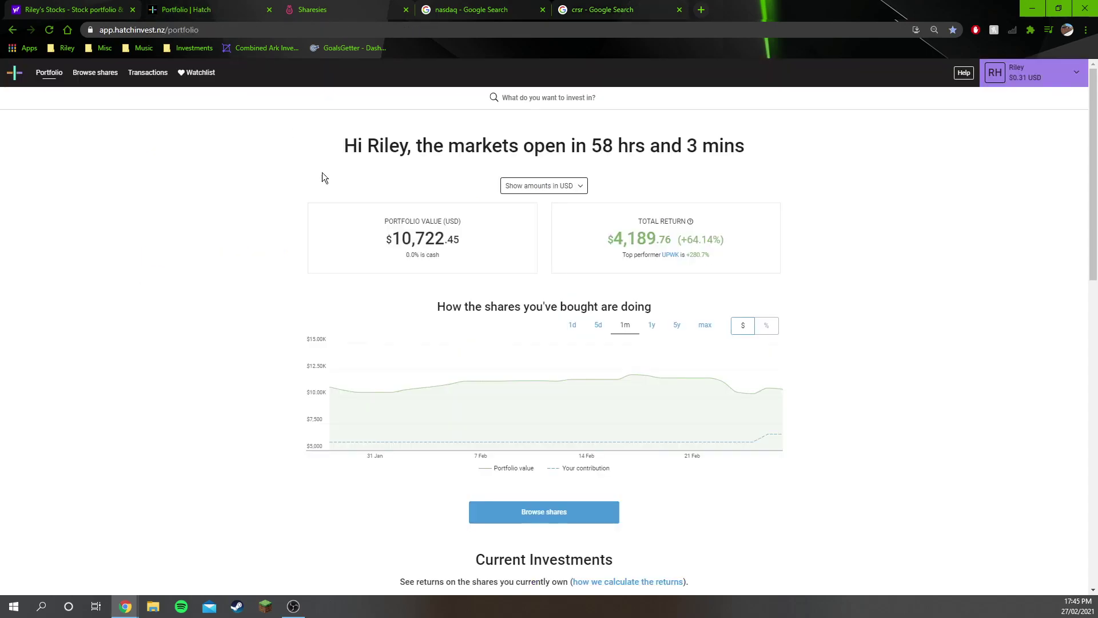
pyautogui.scroll(-3, 419, 346)
pyautogui.scroll(-5, 419, 345)
pyautogui.scroll(-2, 419, 345)
pyautogui.scroll(1, 419, 346)
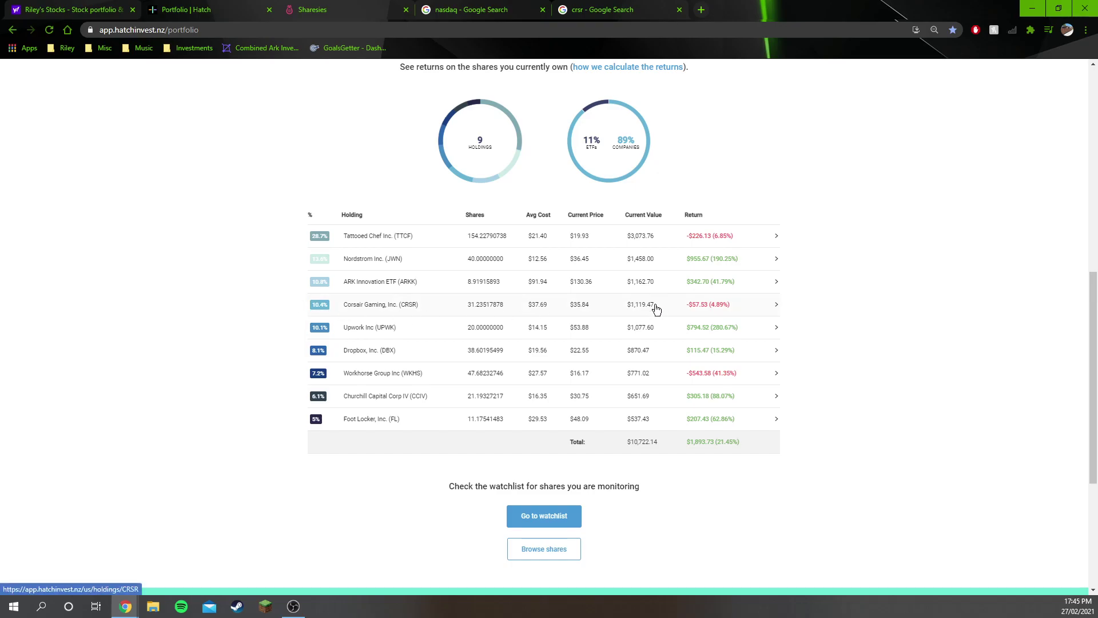
pyautogui.scroll(10, 527, 264)
pyautogui.click(545, 184)
pyautogui.click(549, 209)
pyautogui.scroll(-5, 626, 247)
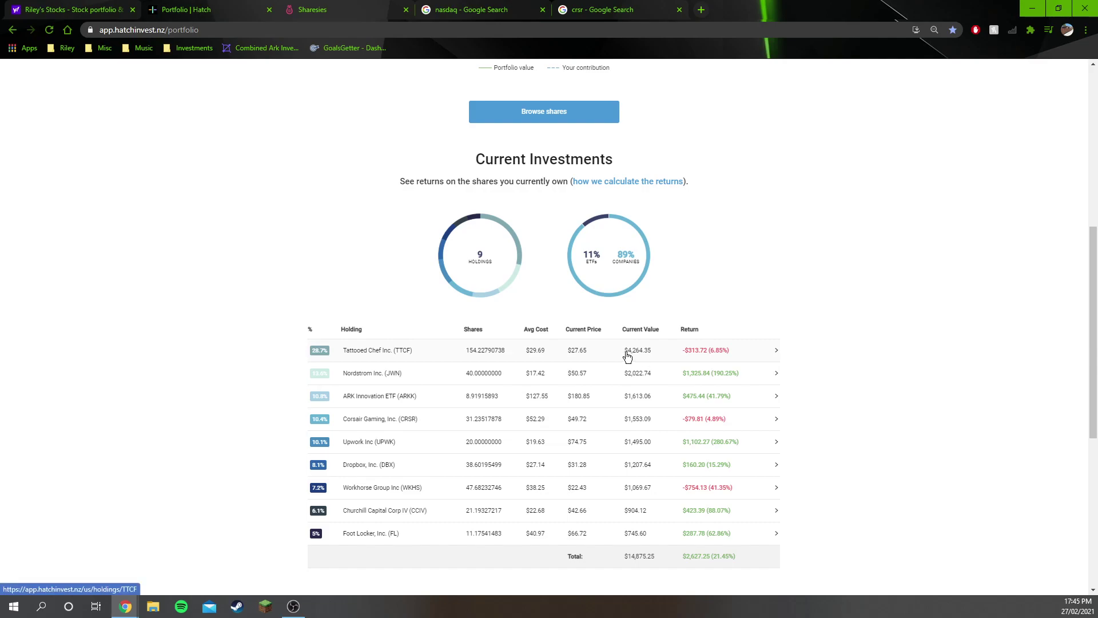
pyautogui.scroll(6, 628, 357)
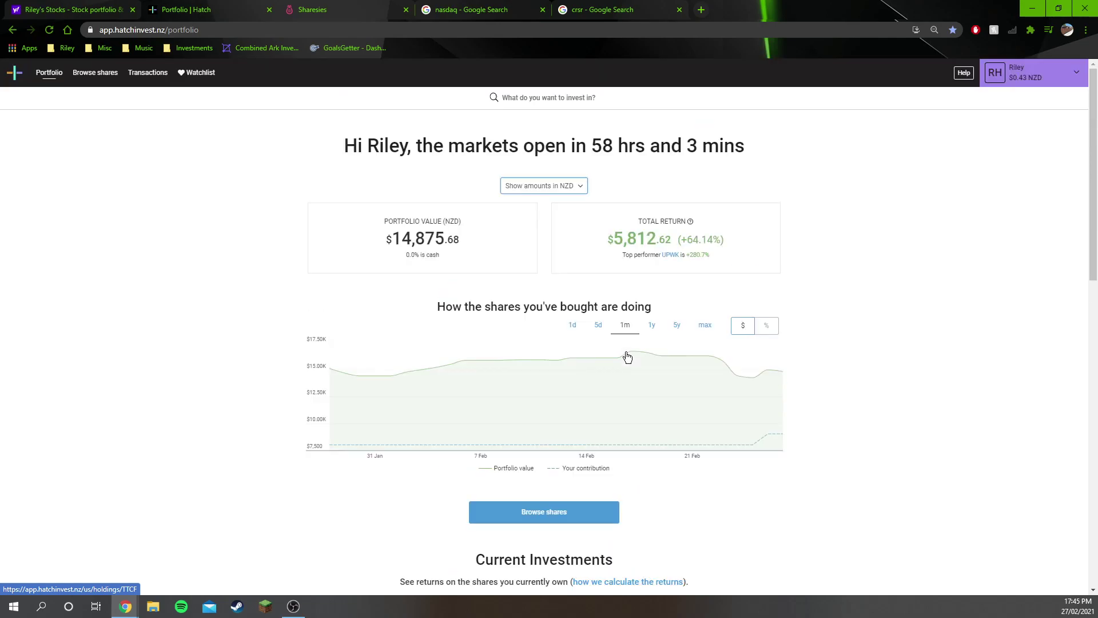
pyautogui.click(572, 184)
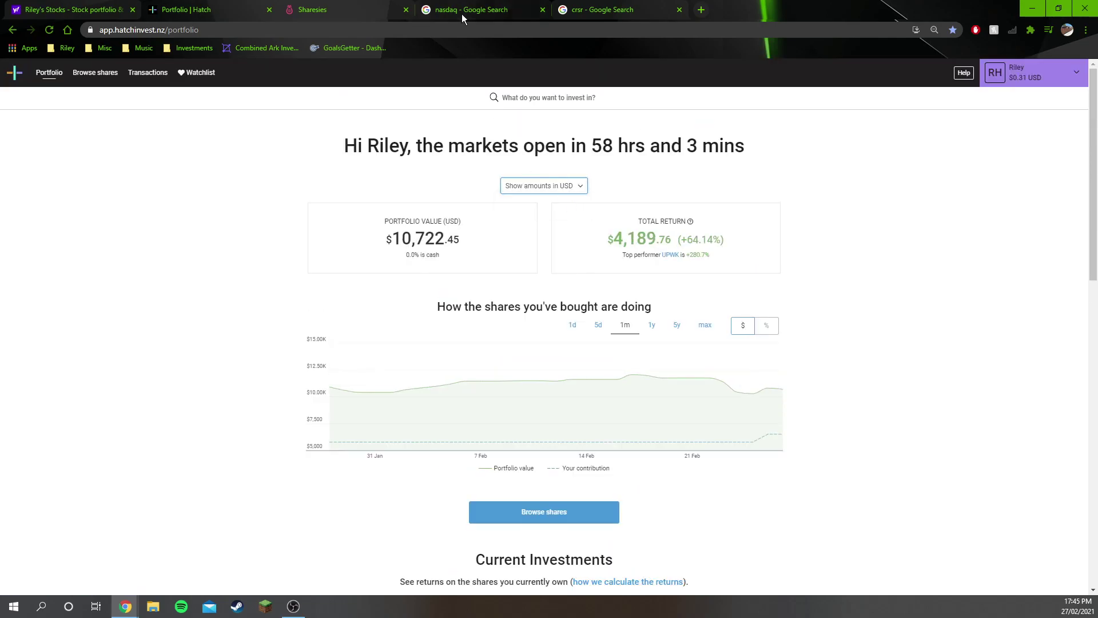
pyautogui.click(598, 10)
# Close Corsair, show the Nasdaq over 6 months, and search Dow and S&P 500.
pyautogui.middleClick(598, 9)
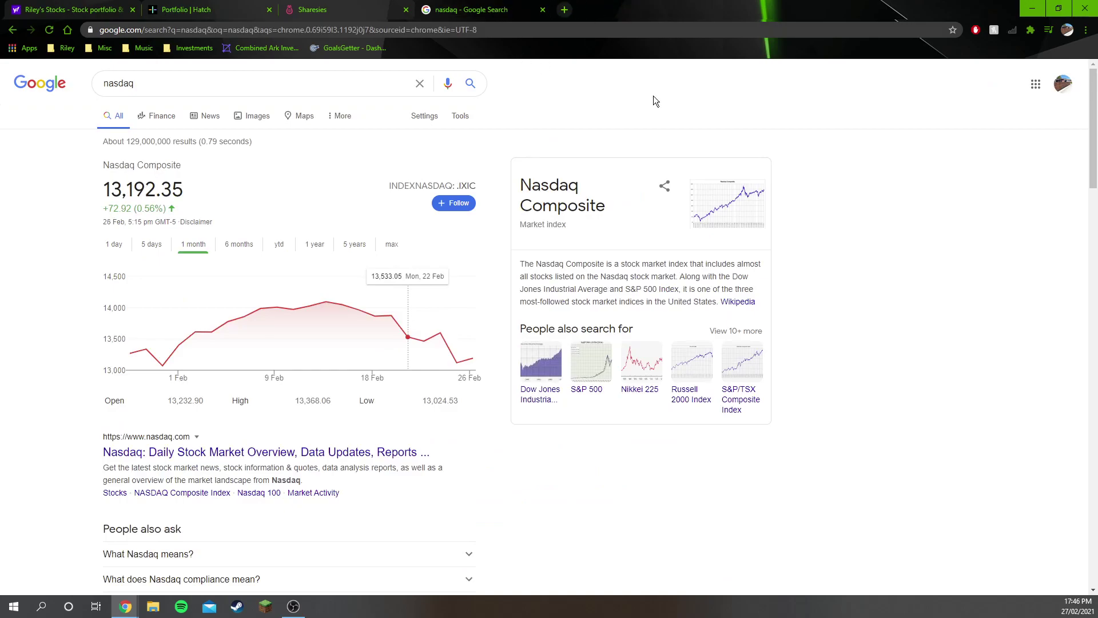
pyautogui.click(239, 245)
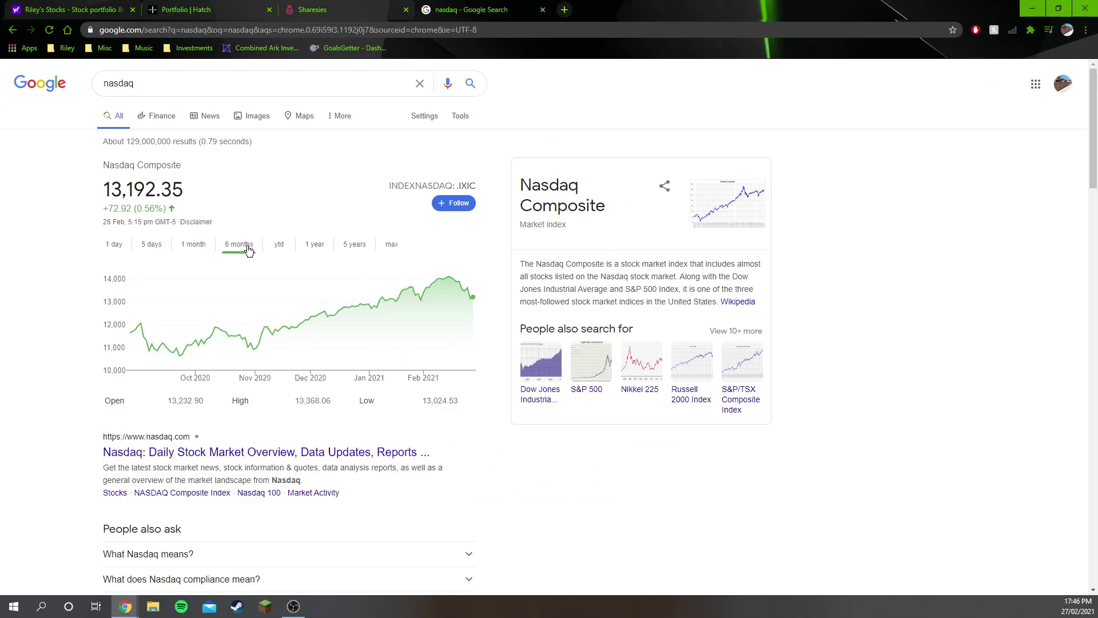
pyautogui.click(564, 10)
pyautogui.write('dow')
pyautogui.press('Return')
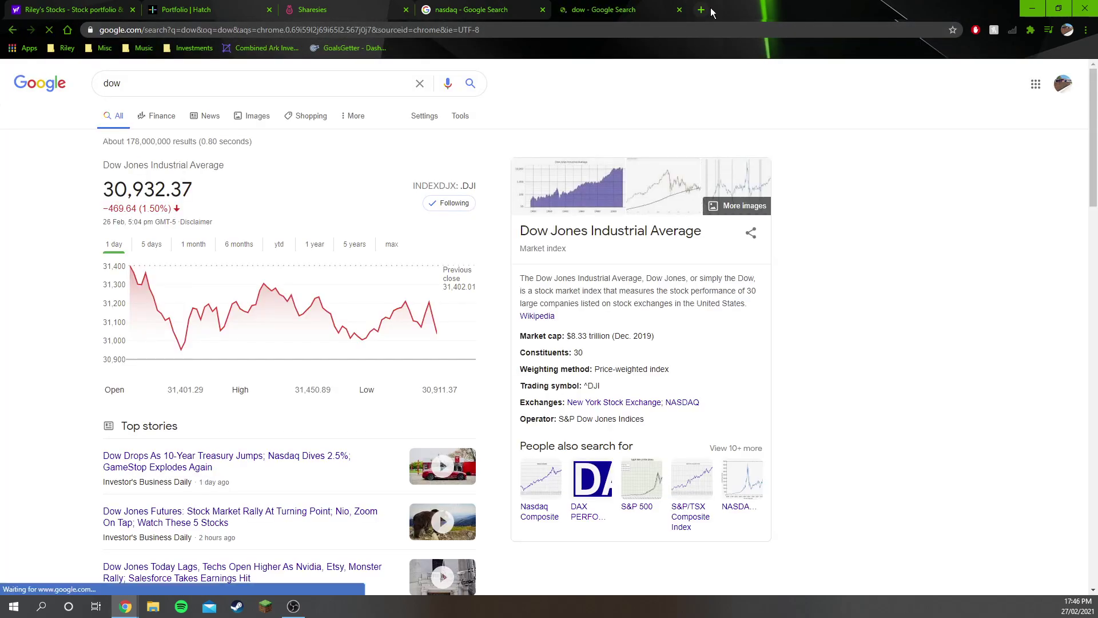
pyautogui.click(702, 10)
pyautogui.write('smp500')
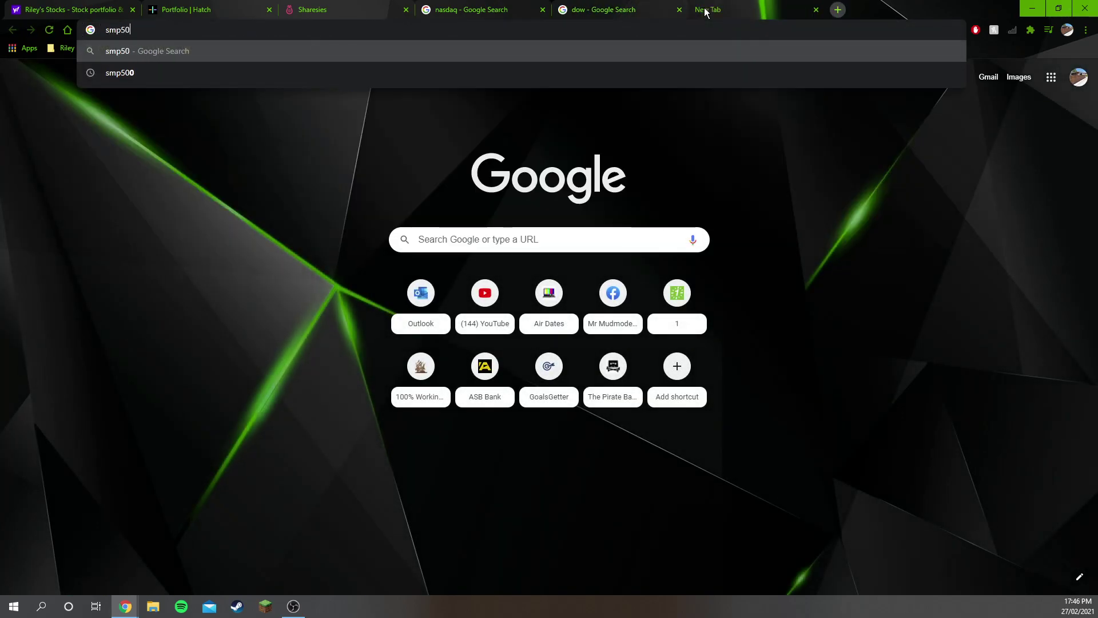
pyautogui.press('Return')
# Back on the Nasdaq results, measure its change from 12 to 26 Feb.
pyautogui.click(472, 9)
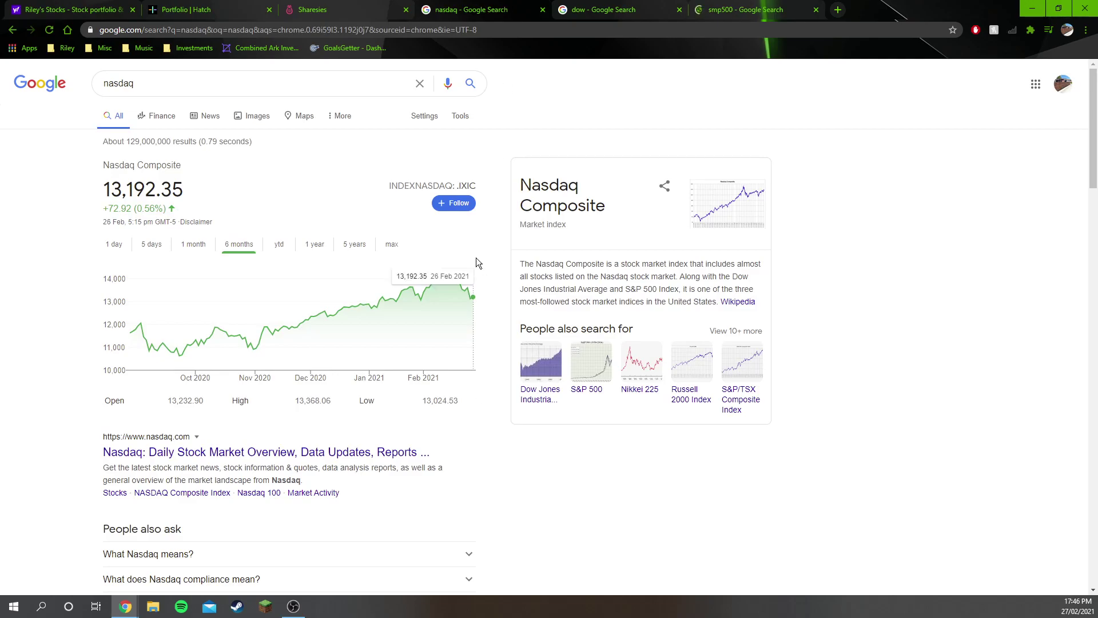
pyautogui.hotkey('ctrl', 'a')
pyautogui.click(466, 302)
pyautogui.moveTo(448, 280); pyautogui.dragTo(484, 301)
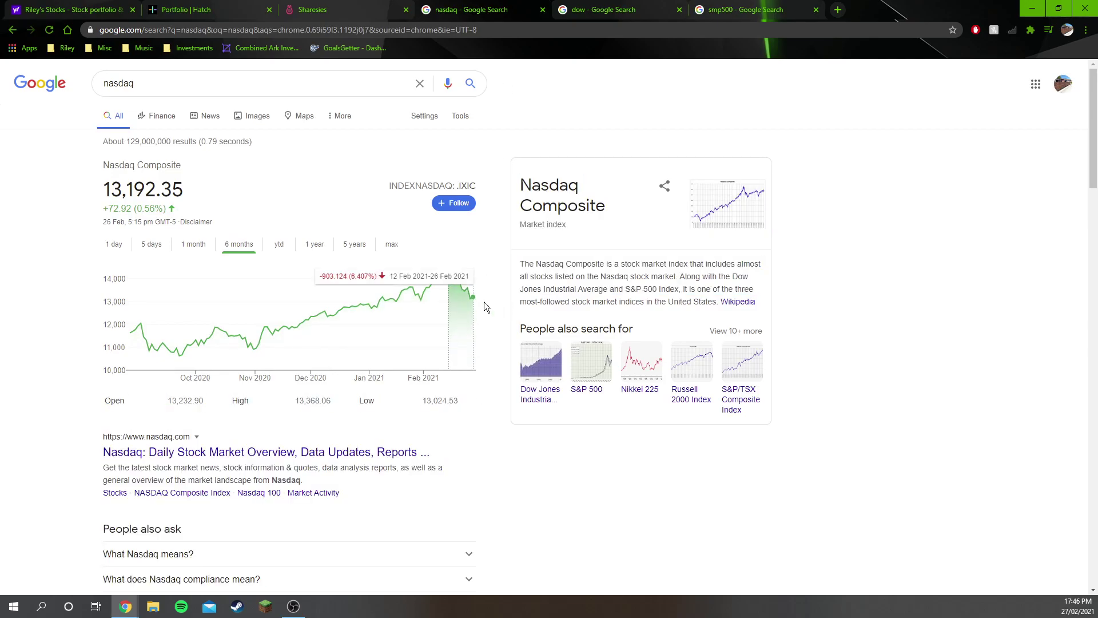
pyautogui.click(484, 302)
# Show the Nasdaq over 1 year and measure September 2020, October 2020 and 12–26 Feb 2021.
pyautogui.click(314, 244)
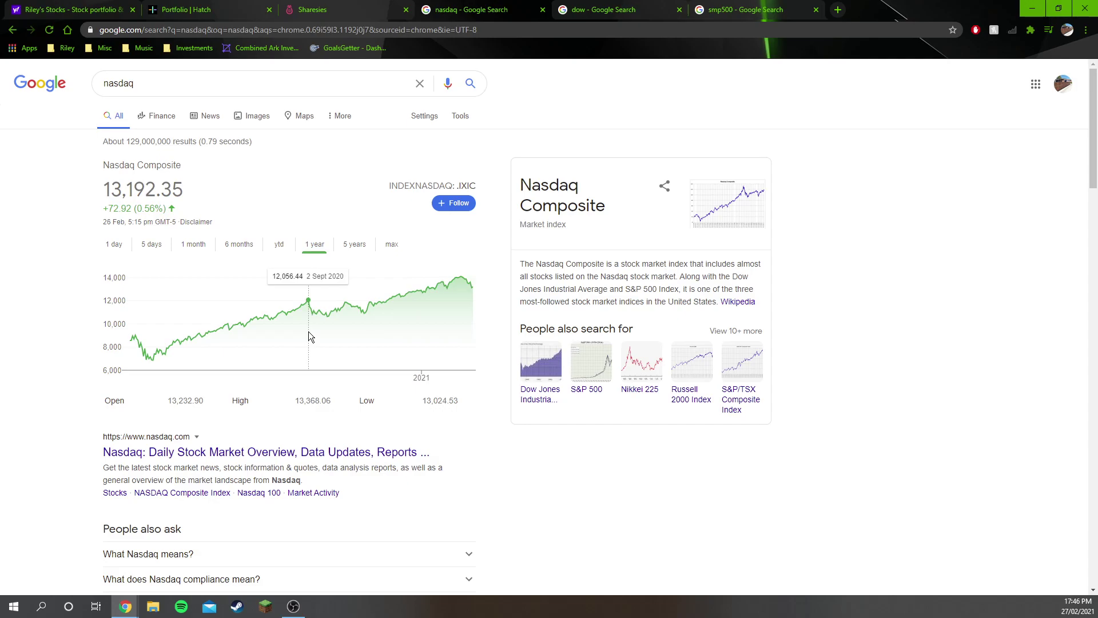
pyautogui.moveTo(308, 335); pyautogui.dragTo(327, 340)
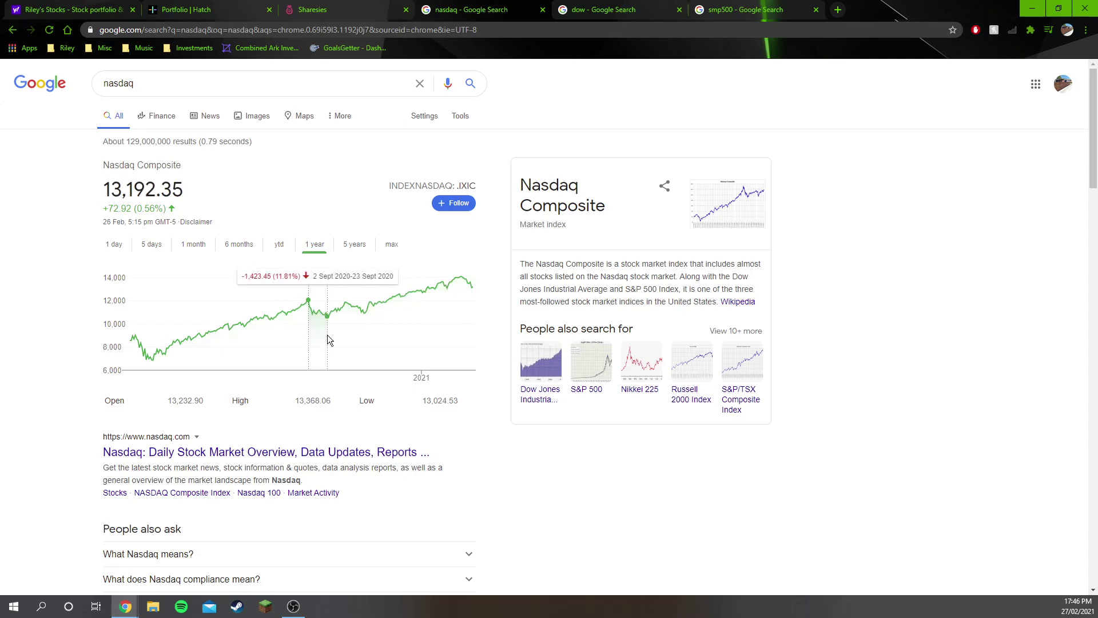
pyautogui.moveTo(344, 325); pyautogui.dragTo(364, 329)
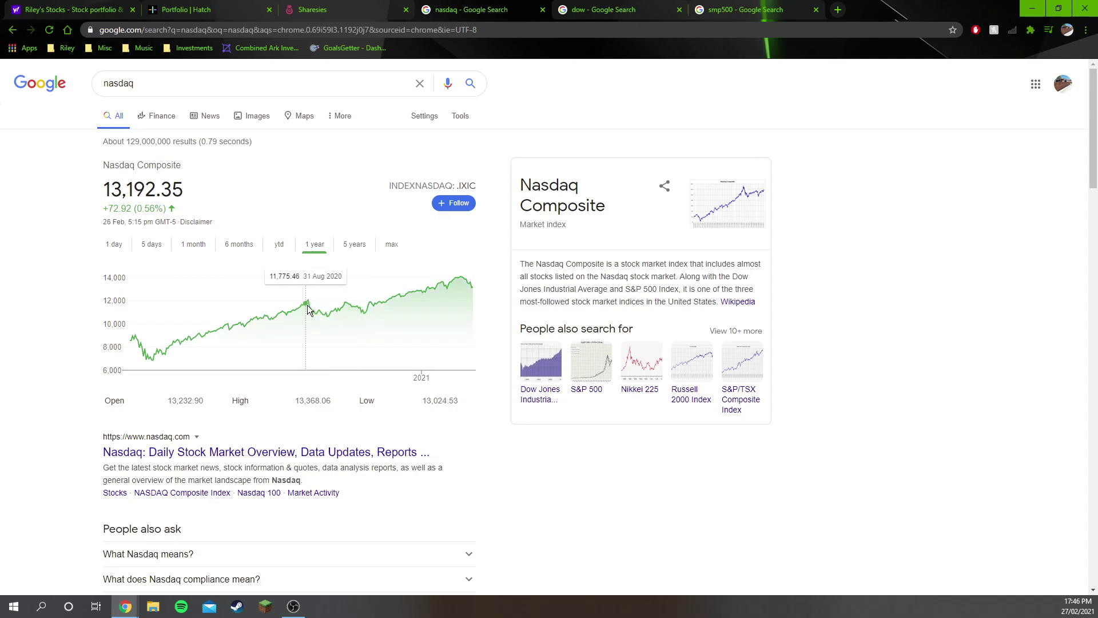
pyautogui.moveTo(308, 304); pyautogui.dragTo(327, 319)
pyautogui.moveTo(308, 305); pyautogui.dragTo(329, 317)
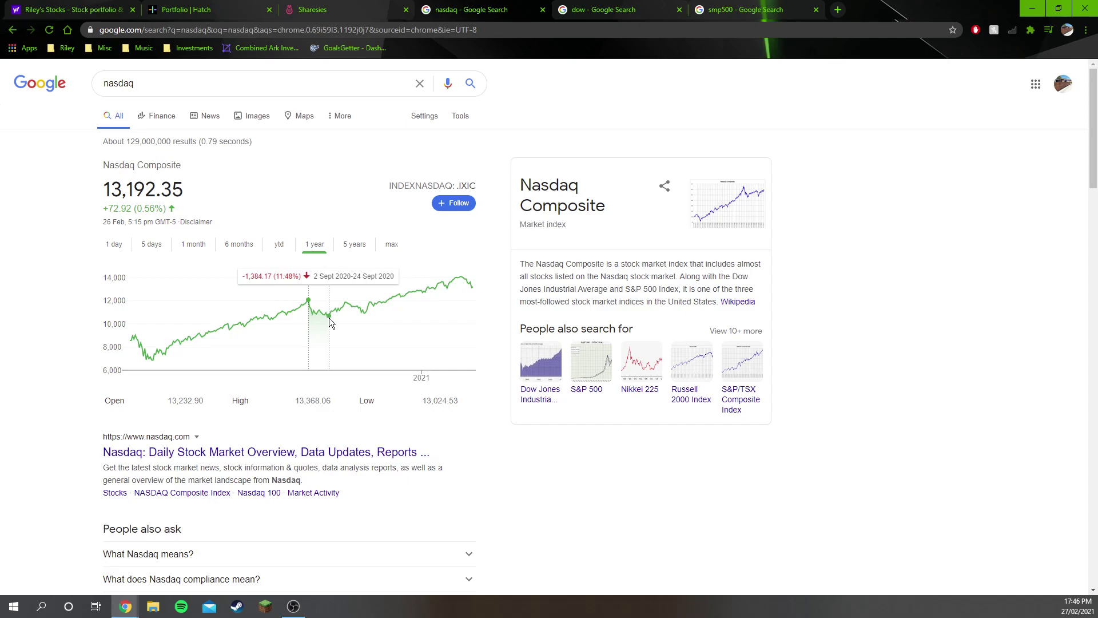
pyautogui.moveTo(328, 317); pyautogui.dragTo(328, 318)
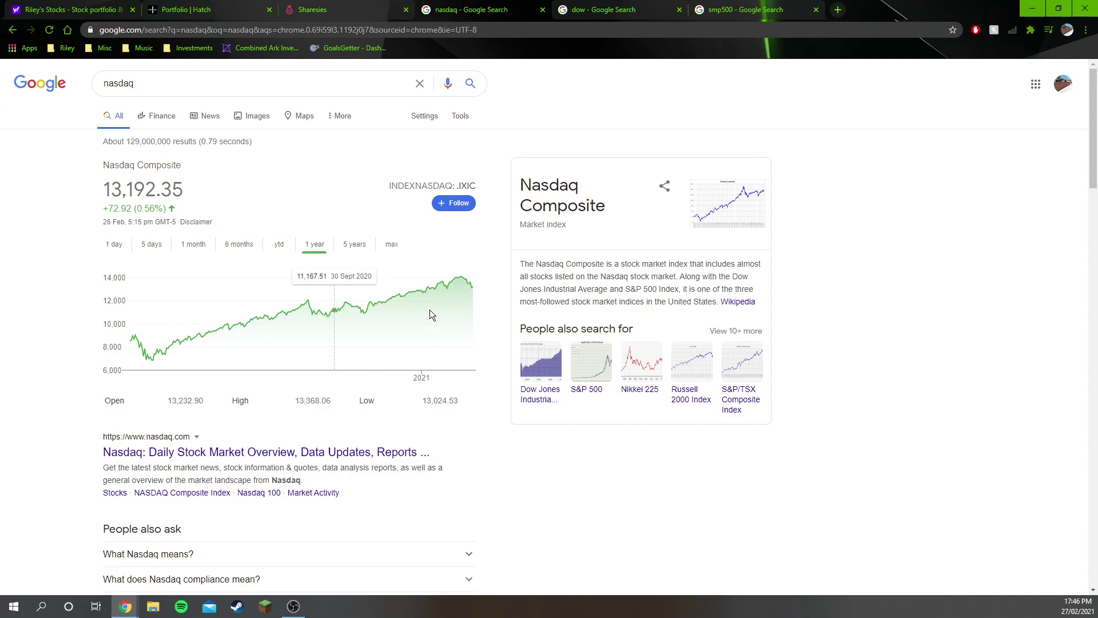
pyautogui.moveTo(460, 282); pyautogui.dragTo(481, 298)
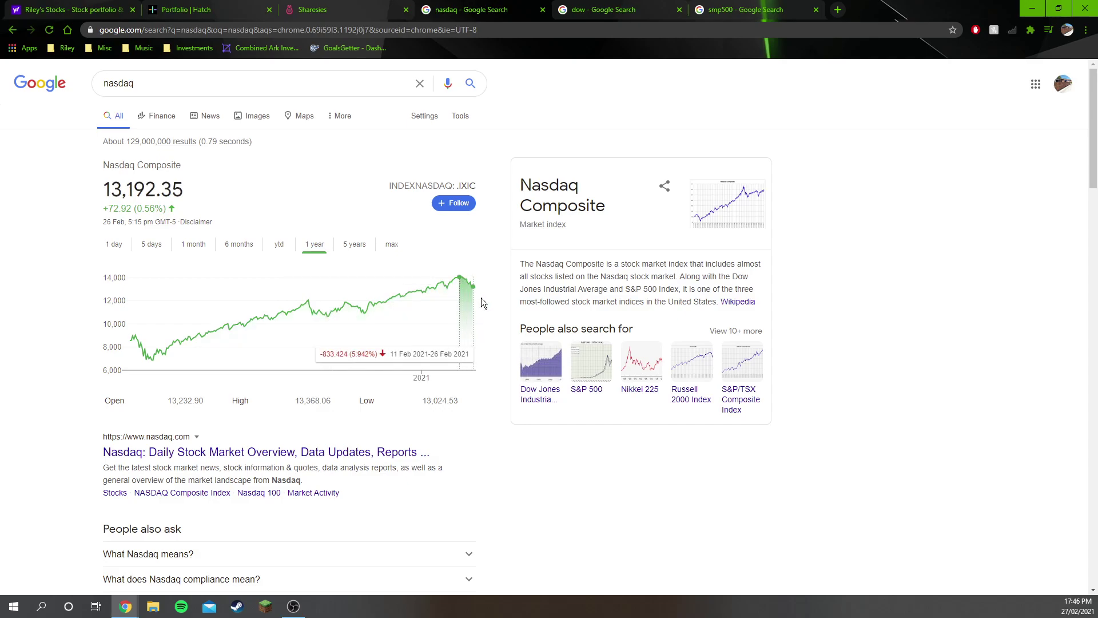
pyautogui.moveTo(462, 281); pyautogui.dragTo(476, 295)
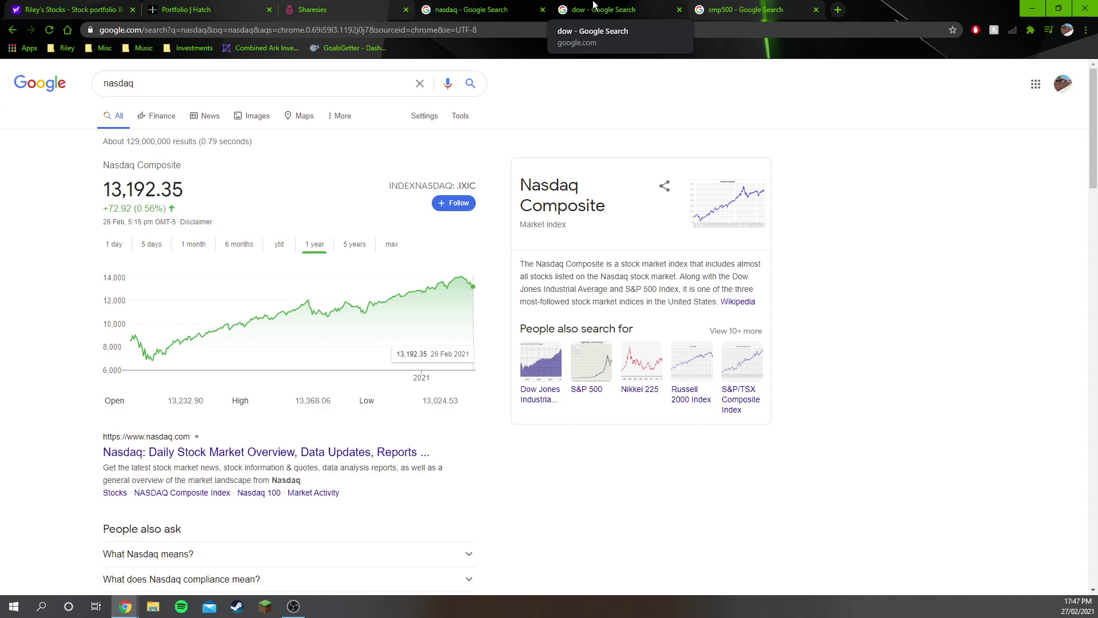
# View the Dow over 1 month, 6 months and 5 days, measuring 24–26 Feb.
pyautogui.click(594, 5)
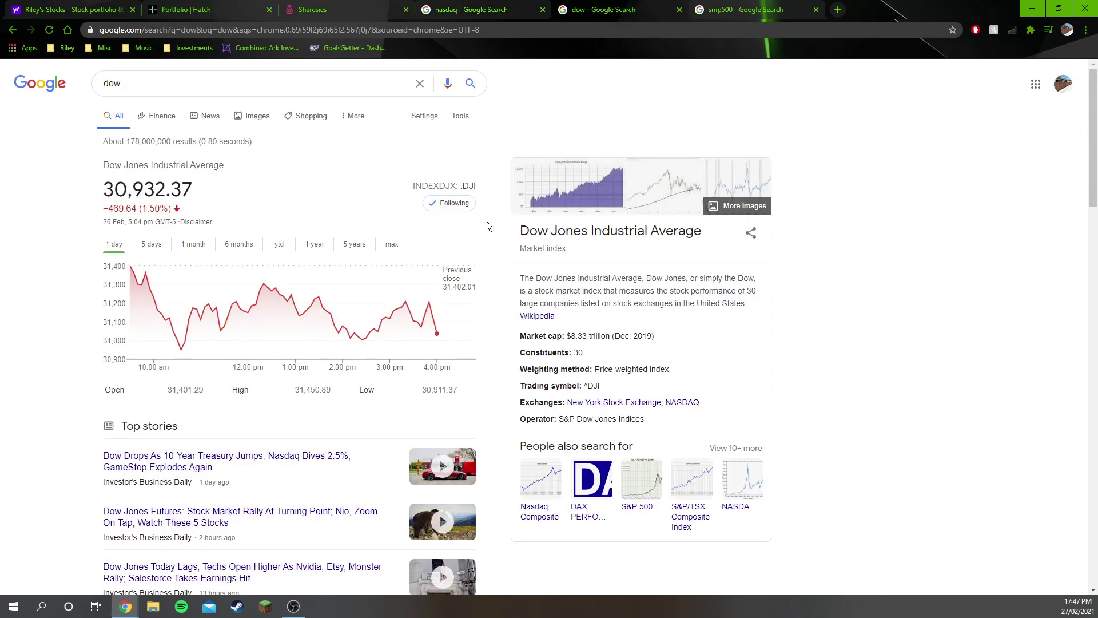
pyautogui.click(194, 245)
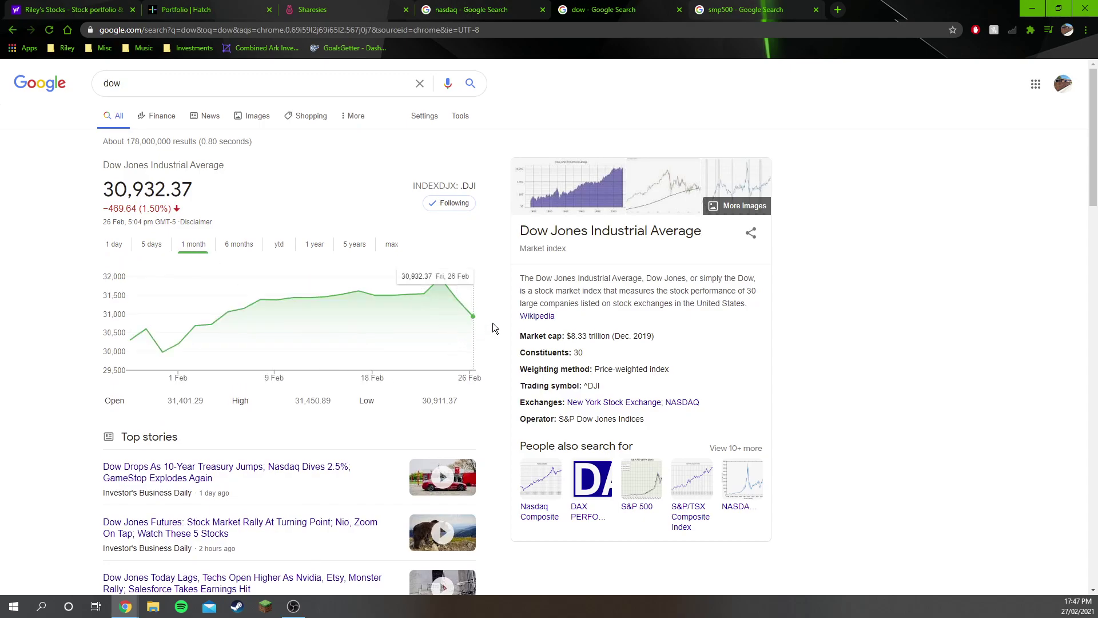
pyautogui.click(239, 243)
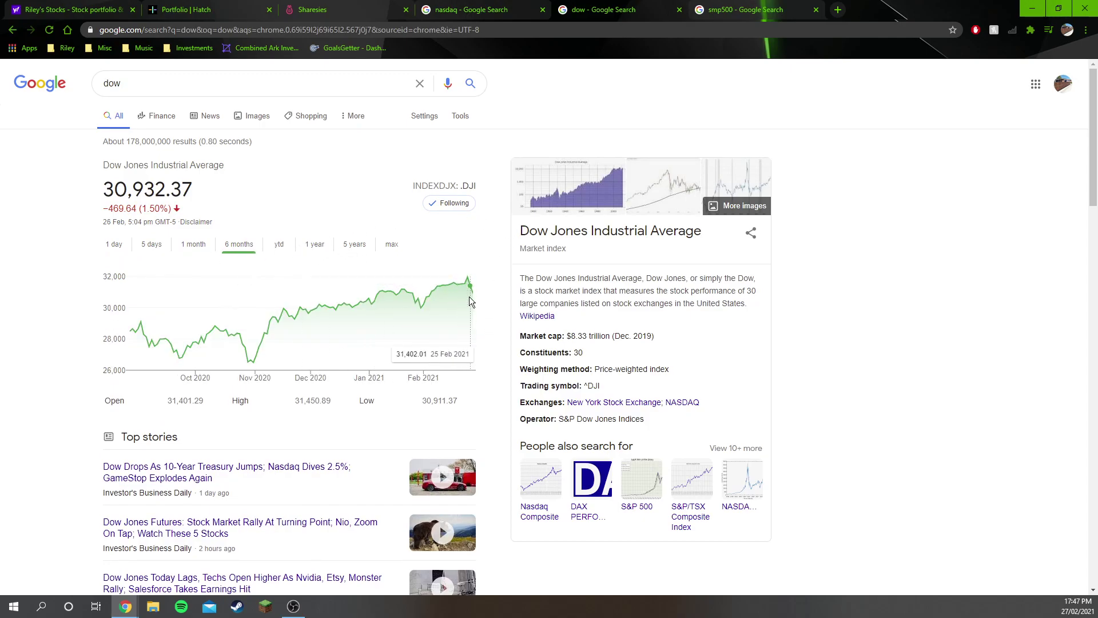
pyautogui.moveTo(468, 296); pyautogui.dragTo(472, 297)
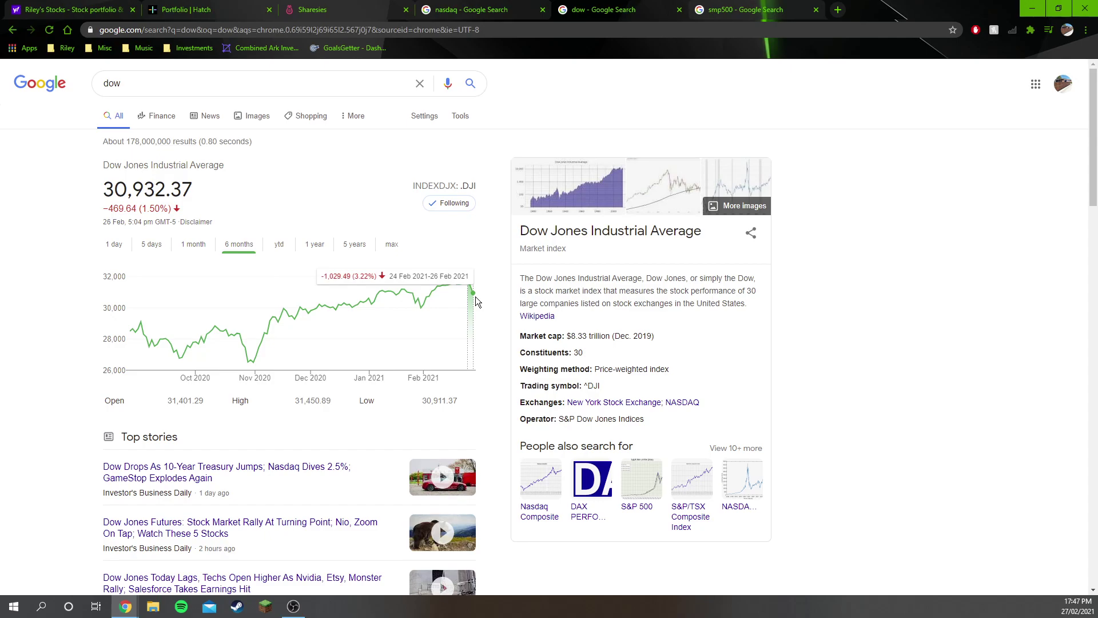
pyautogui.click(151, 244)
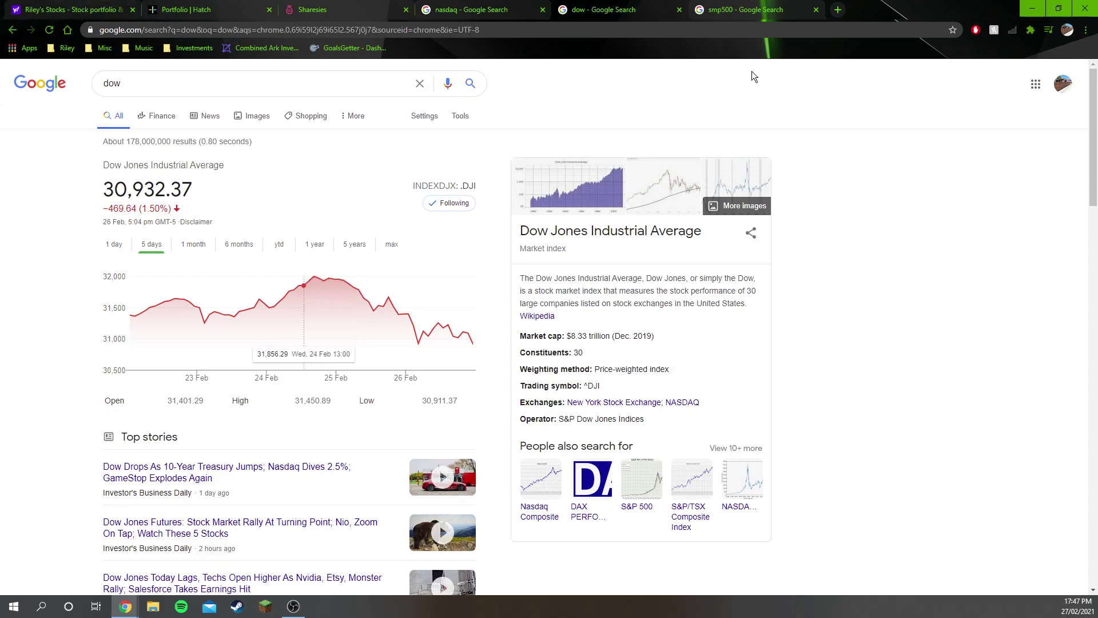
# View the Nasdaq over 5 days, then 1 month, measuring 12–24 Feb.
pyautogui.click(476, 10)
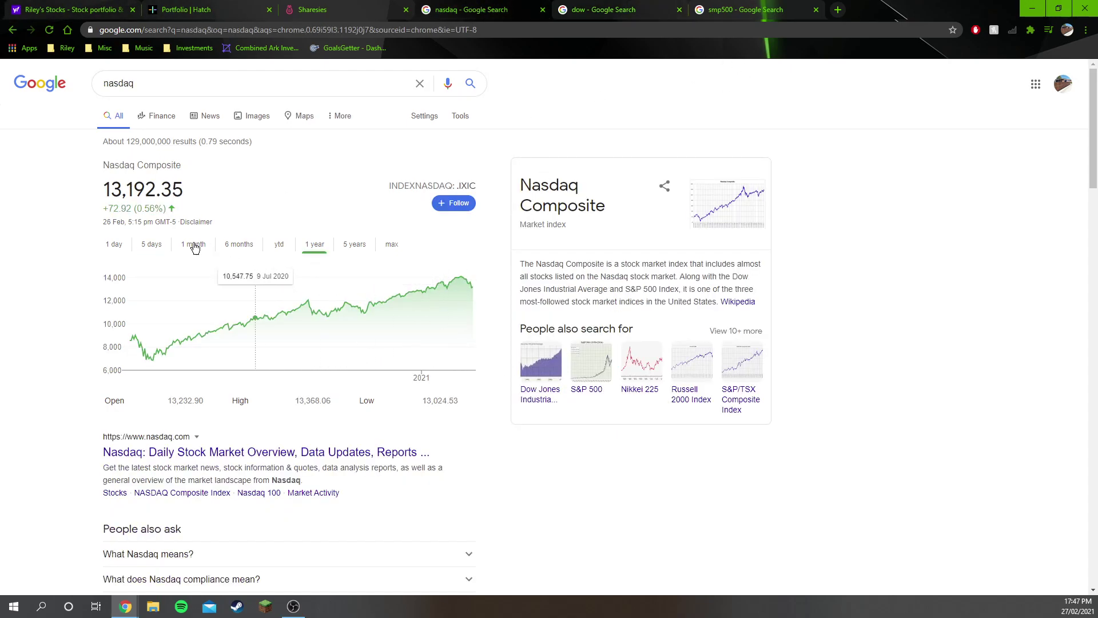
pyautogui.click(151, 244)
pyautogui.click(193, 243)
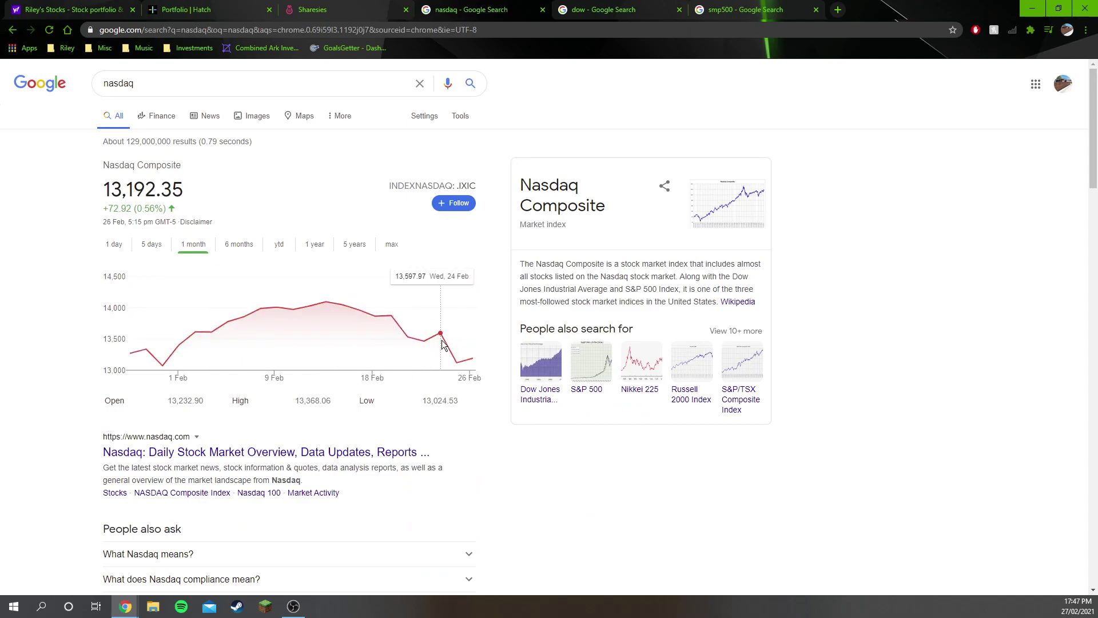
pyautogui.moveTo(322, 332); pyautogui.dragTo(445, 362)
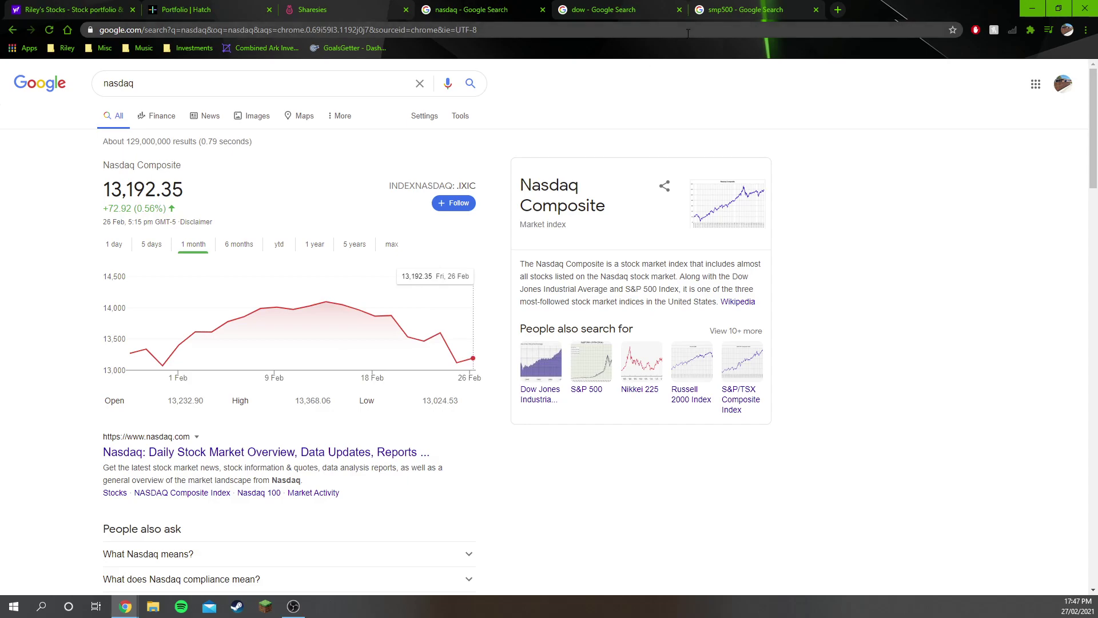
# Set both the S&P 500 and Dow charts to 1 month.
pyautogui.click(622, 9)
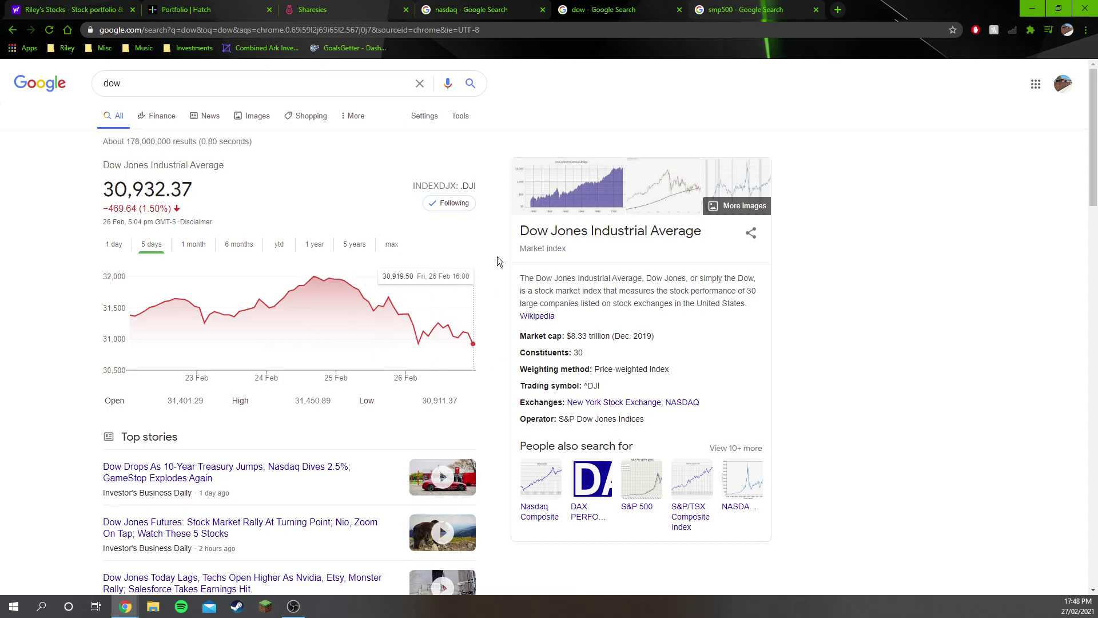
pyautogui.click(491, 8)
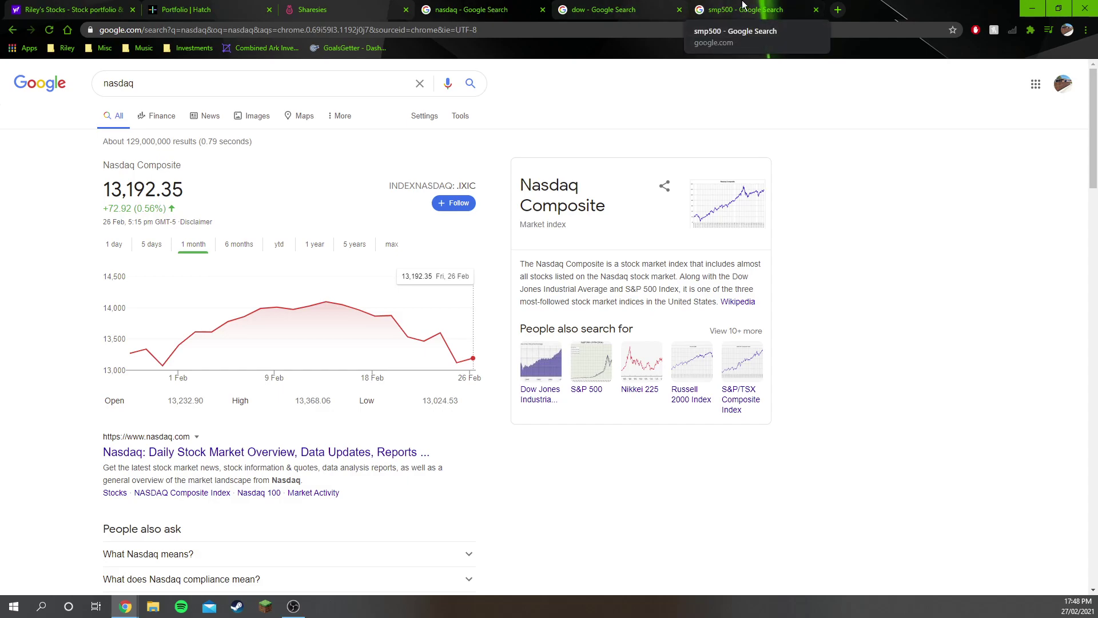
pyautogui.click(743, 8)
pyautogui.click(192, 243)
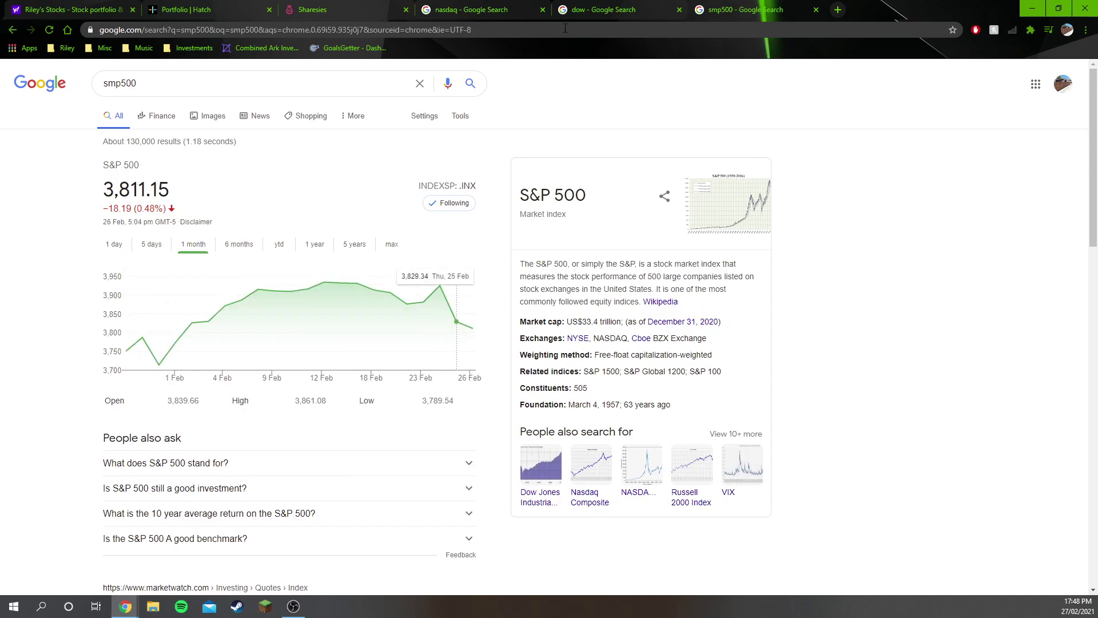
pyautogui.click(567, 22)
pyautogui.click(193, 243)
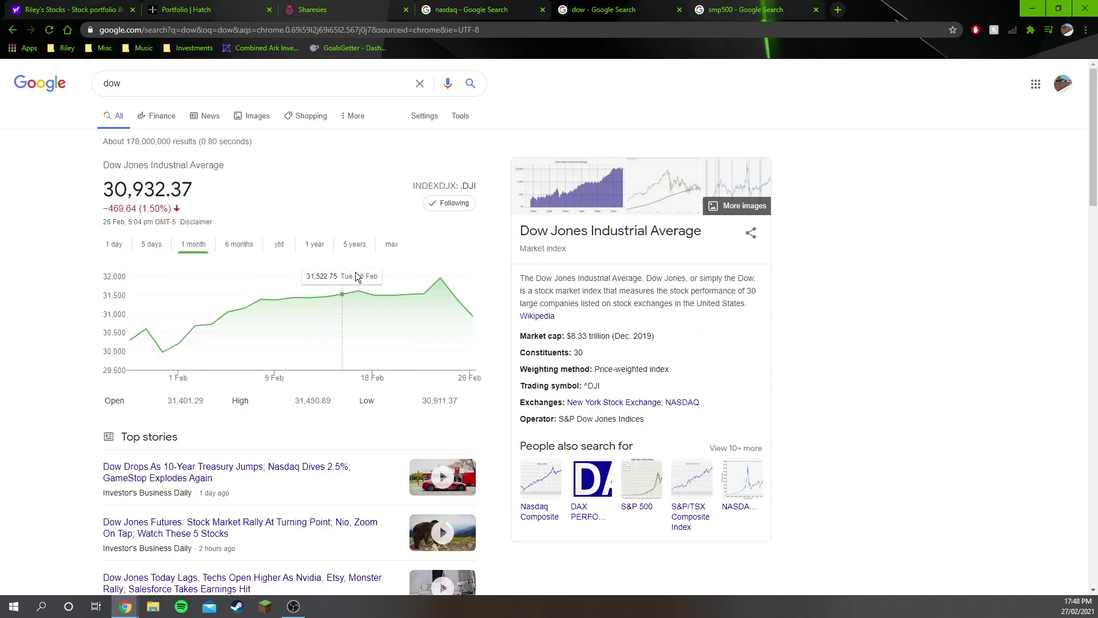
# Compare the S&P 500, Dow and Nasdaq results, then return to the Yahoo Finance portfolio.
pyautogui.click(760, 9)
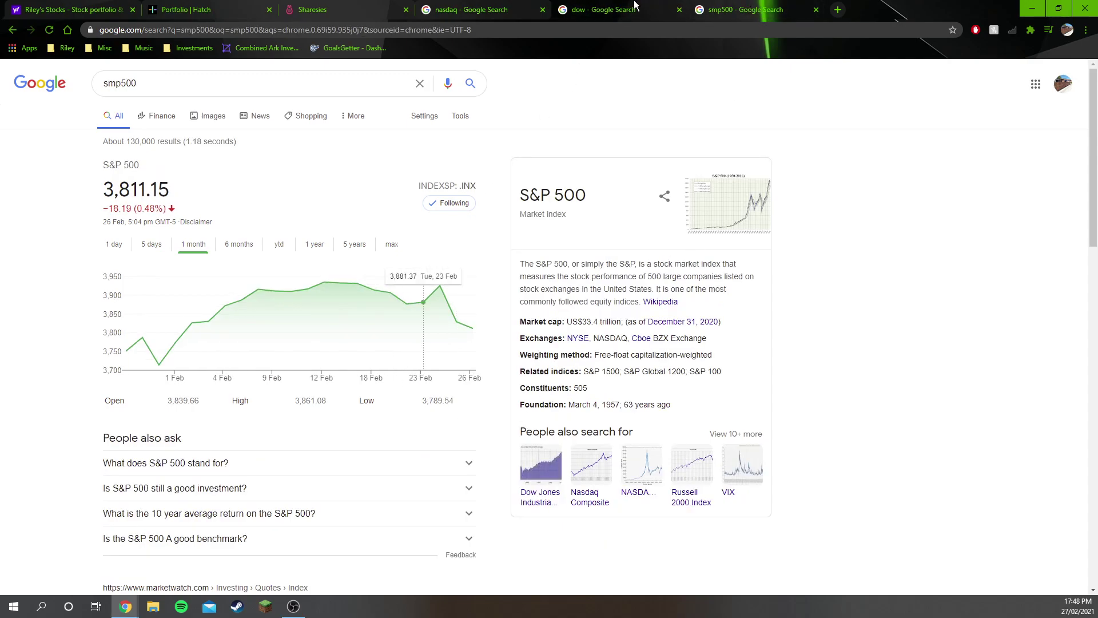
pyautogui.click(603, 10)
pyautogui.click(470, 9)
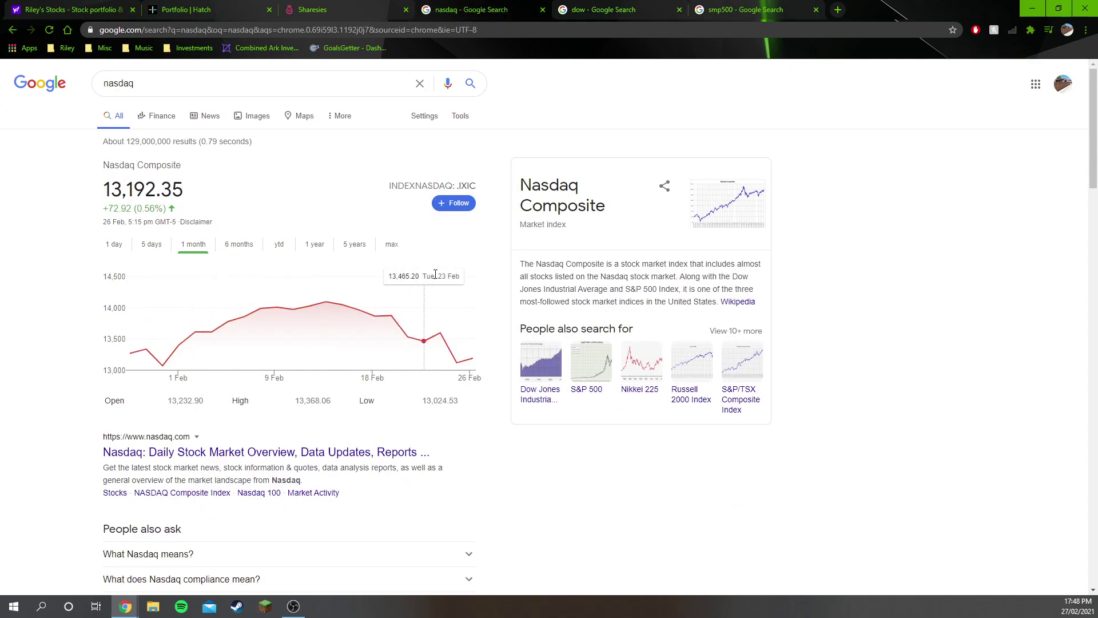
pyautogui.click(603, 10)
pyautogui.click(738, 9)
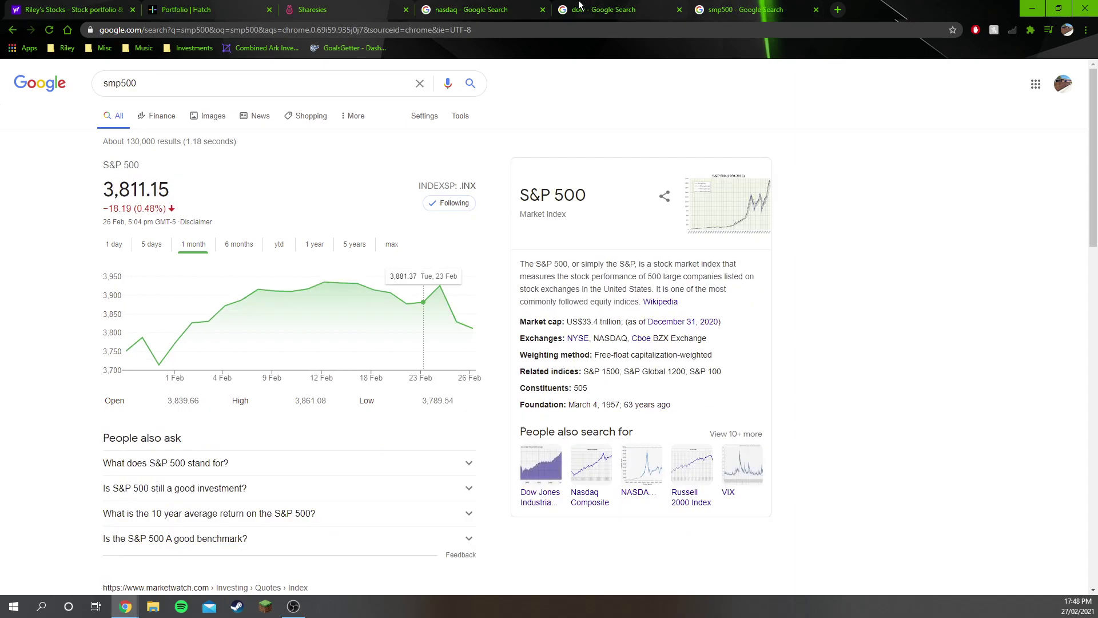
pyautogui.click(603, 10)
pyautogui.click(471, 10)
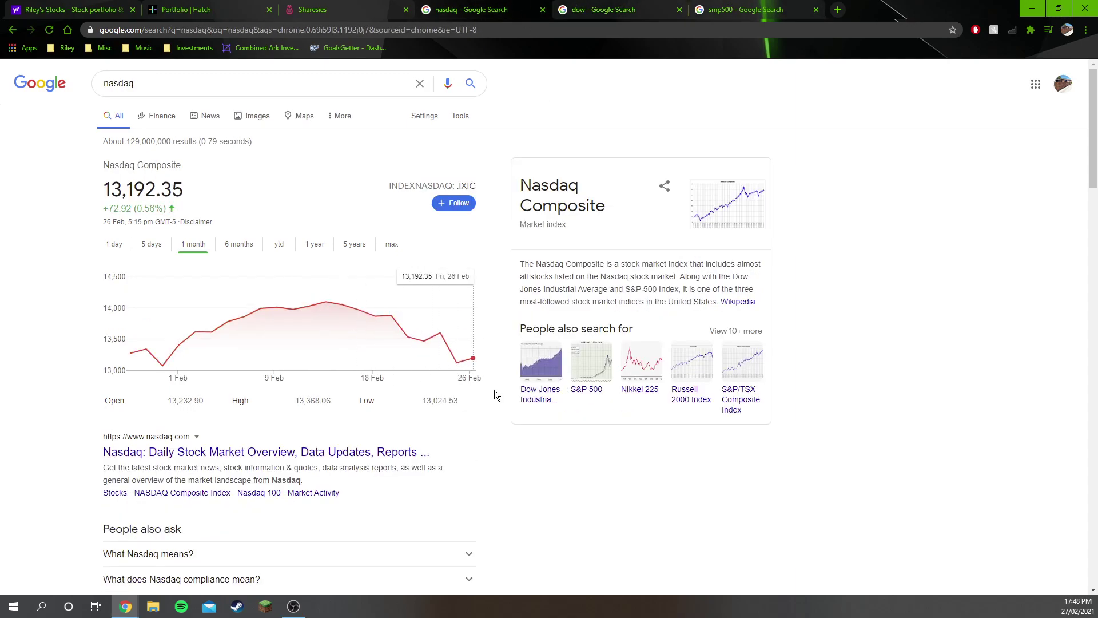
pyautogui.click(60, 9)
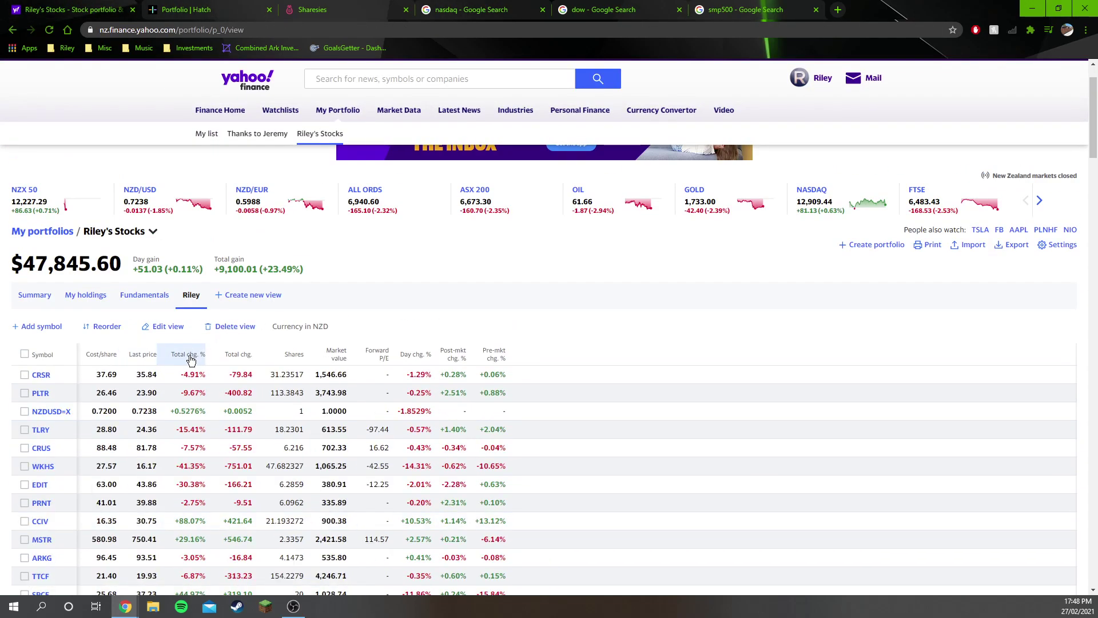
# Sort holdings by Total chg % descending; inspect MSTR's +29.16% and CCIV's +88.07%.
pyautogui.click(192, 359)
pyautogui.scroll(-2, 191, 358)
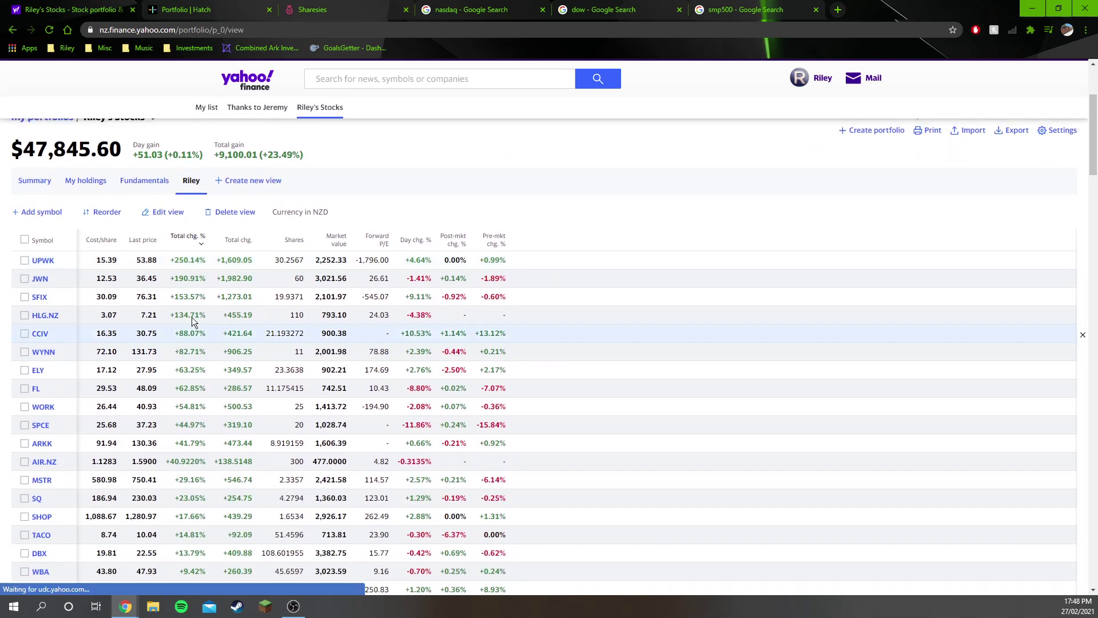
pyautogui.scroll(-1, 191, 267)
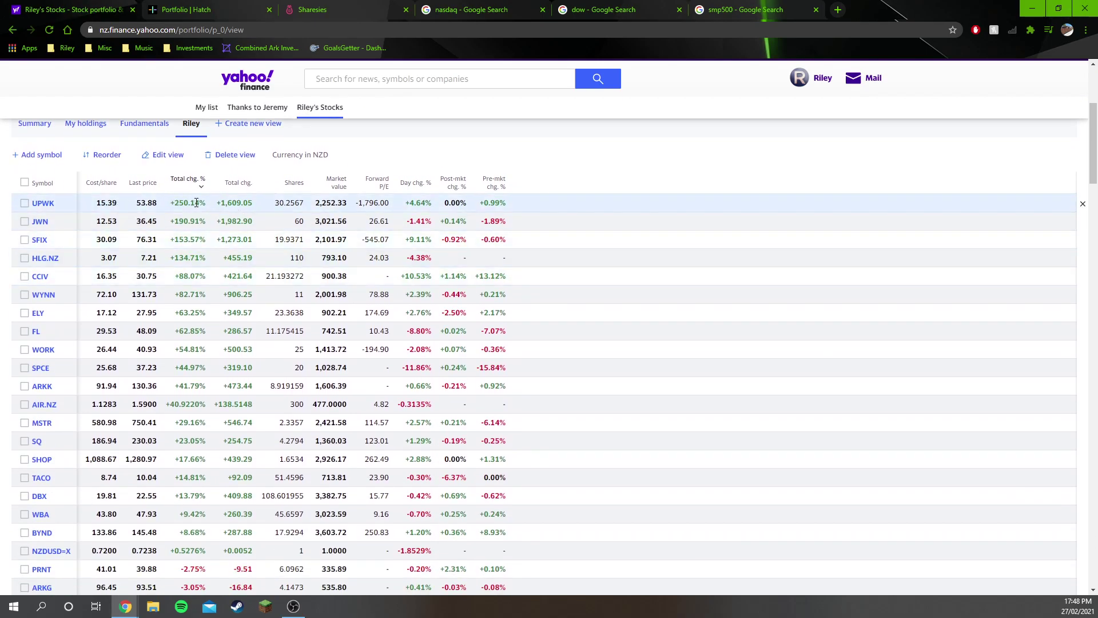
pyautogui.scroll(-1, 182, 155)
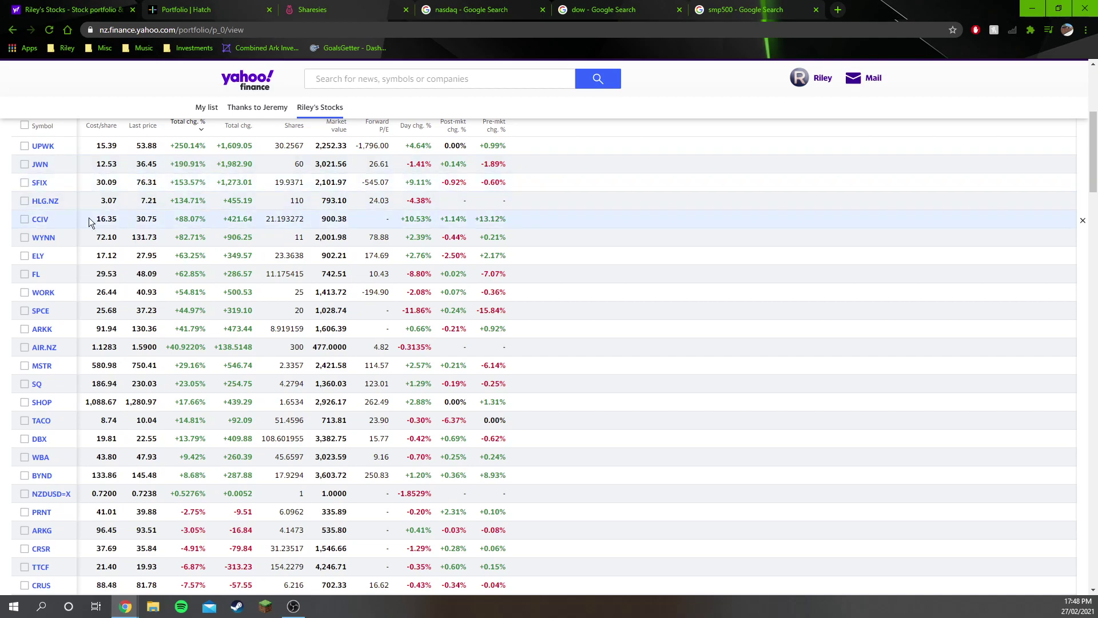
pyautogui.scroll(-1, 190, 240)
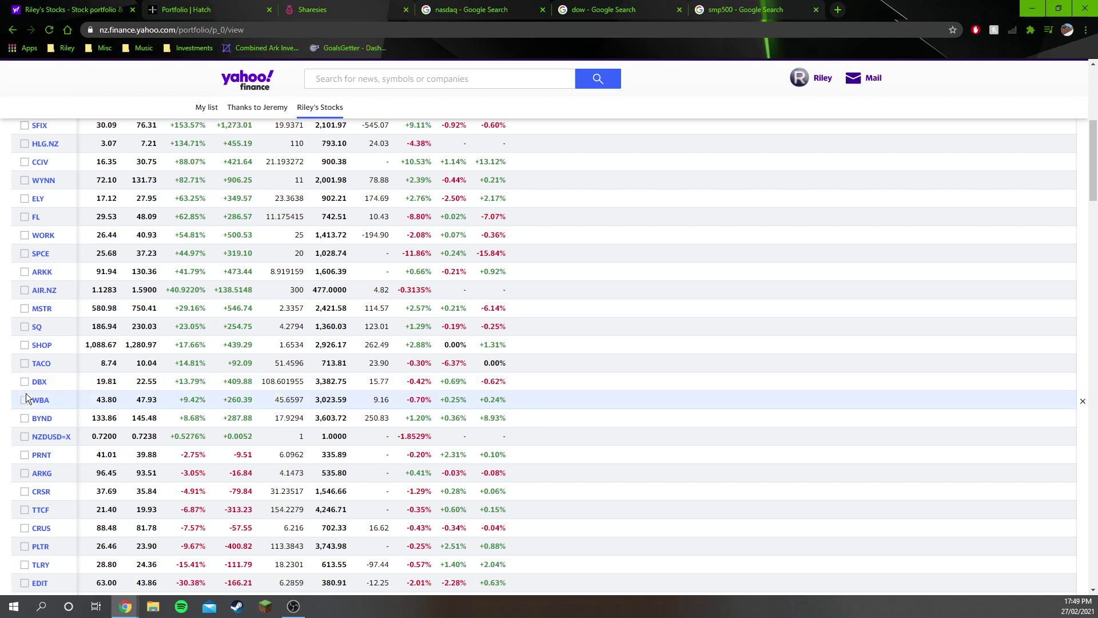
pyautogui.scroll(-1, 94, 412)
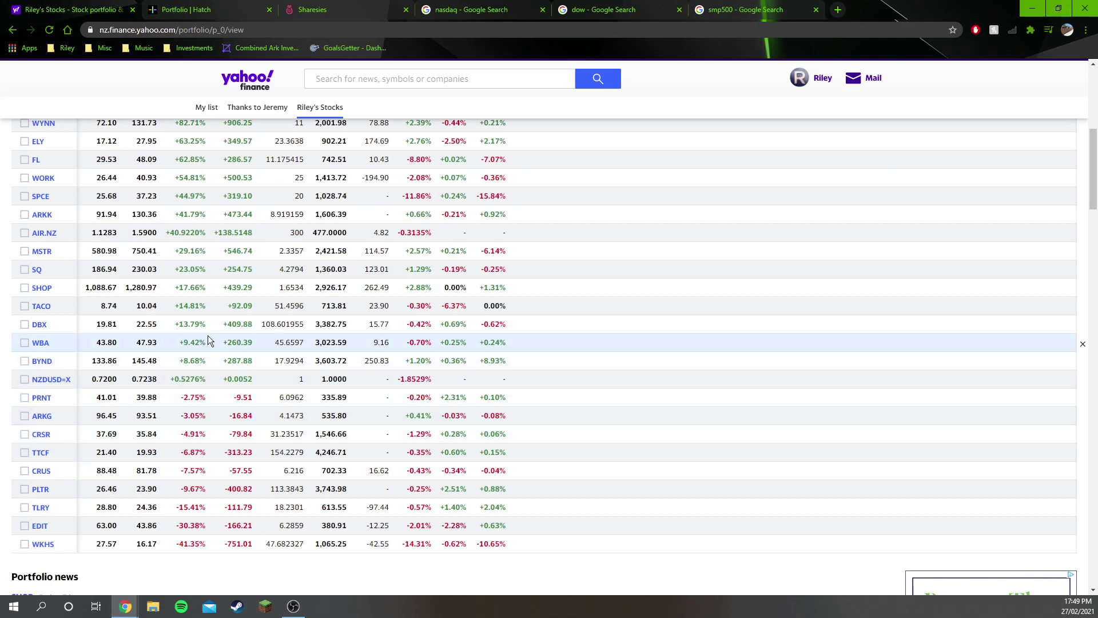
pyautogui.scroll(2, 208, 336)
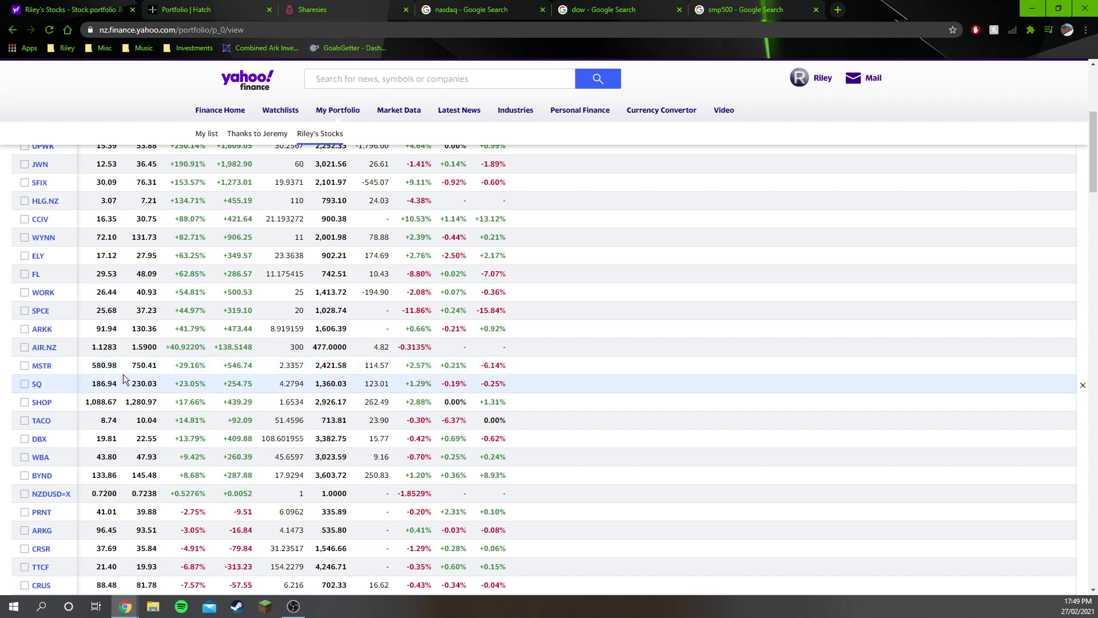
pyautogui.doubleClick(190, 365)
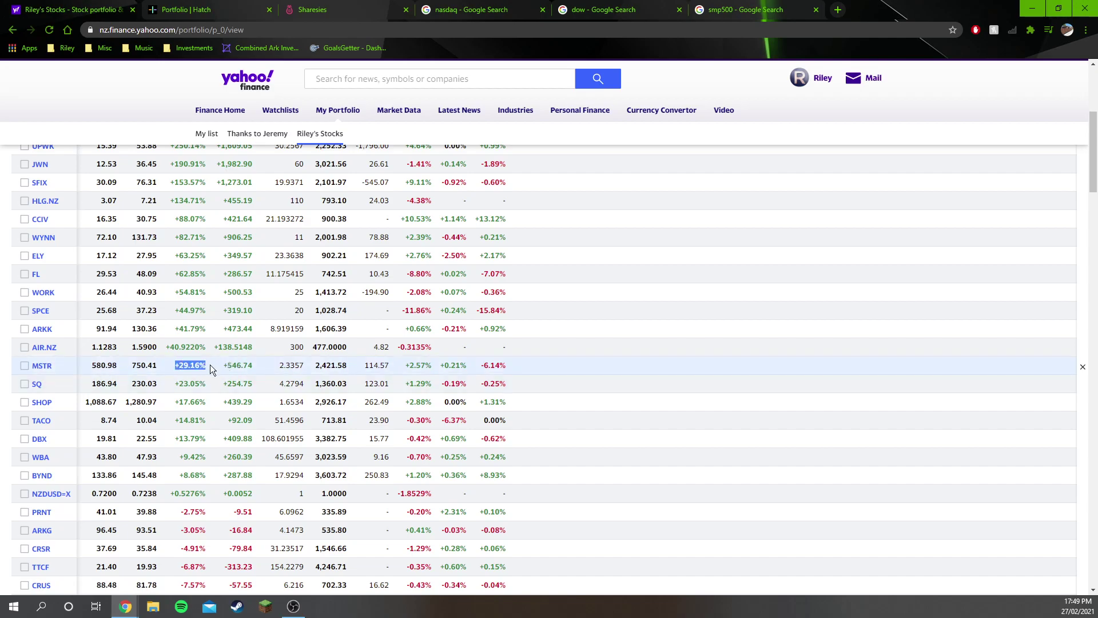
pyautogui.click(200, 365)
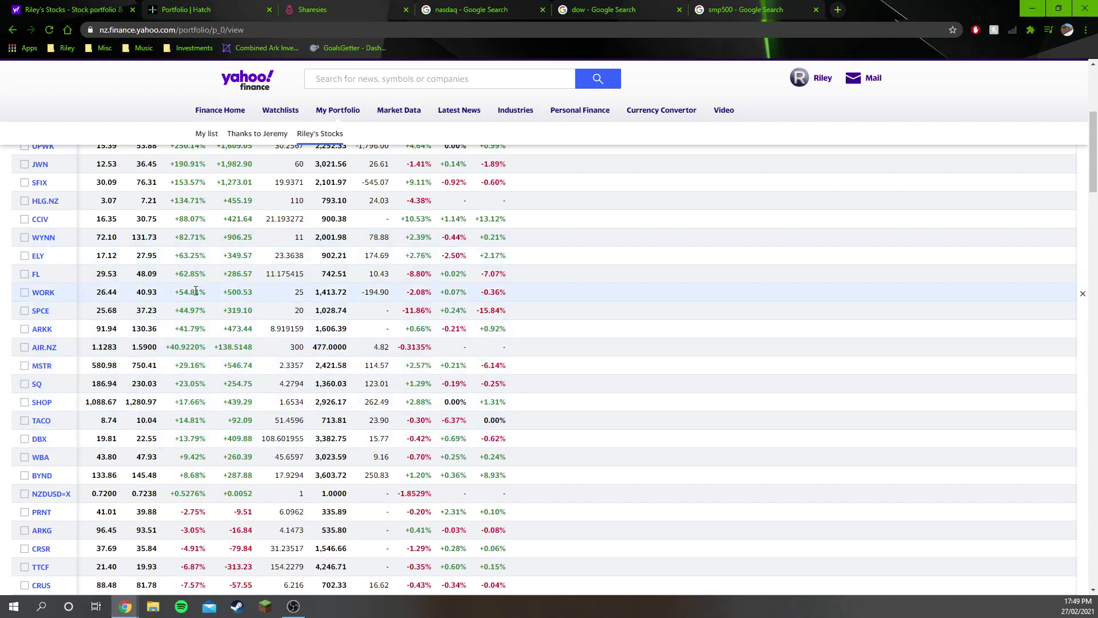
pyautogui.moveTo(176, 219); pyautogui.dragTo(206, 220)
pyautogui.click(174, 218)
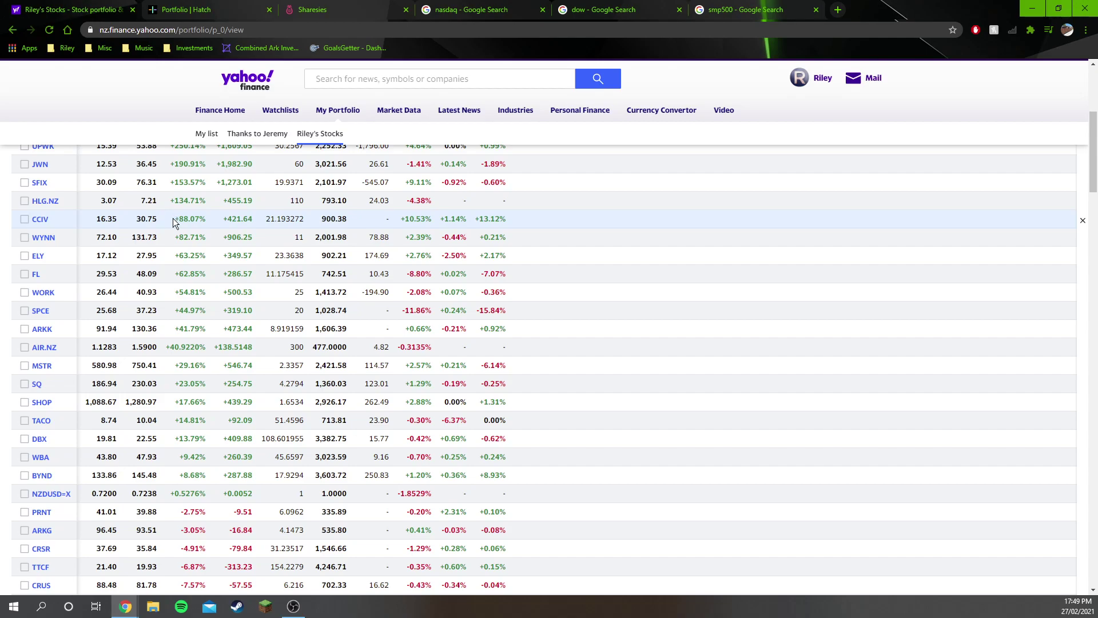
pyautogui.click(207, 216)
pyautogui.scroll(5, 208, 212)
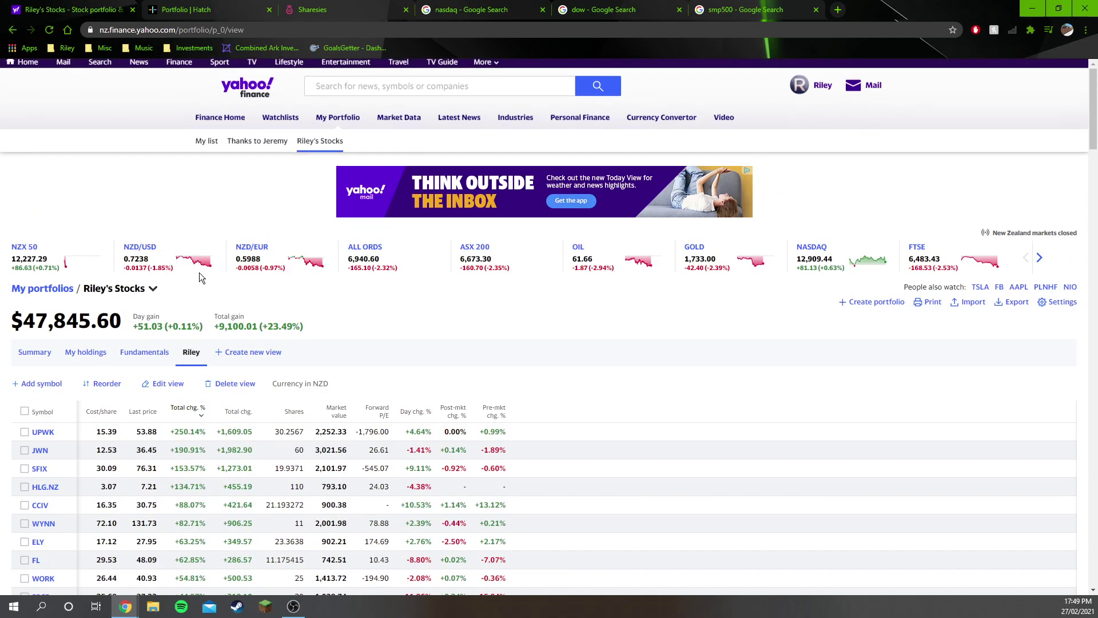
pyautogui.scroll(-3, 249, 315)
pyautogui.scroll(2, 250, 315)
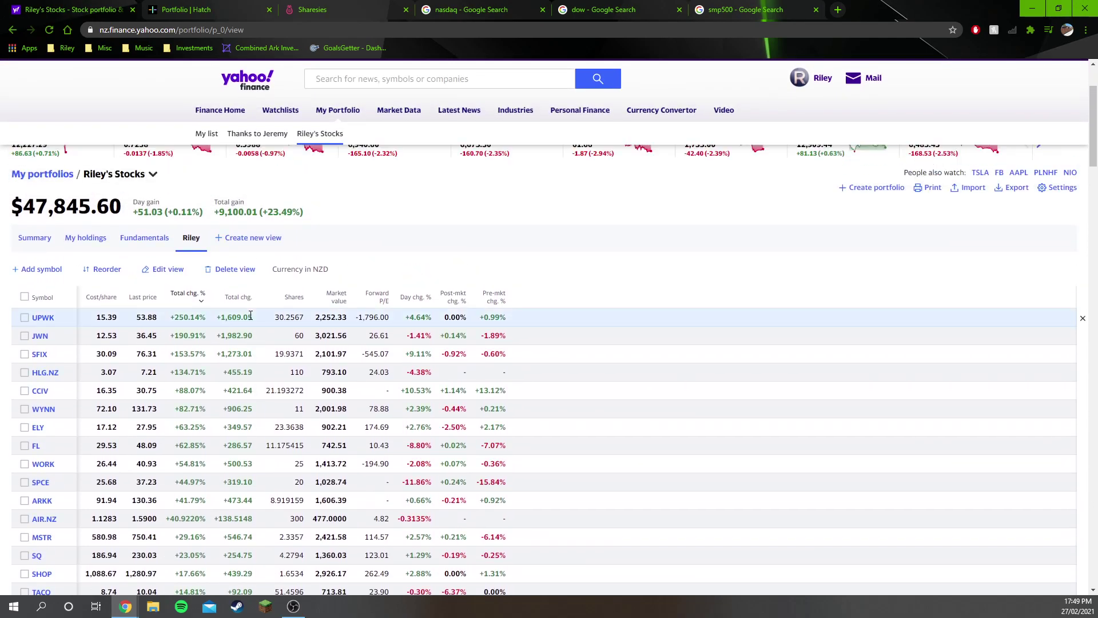
pyautogui.scroll(-1, 250, 315)
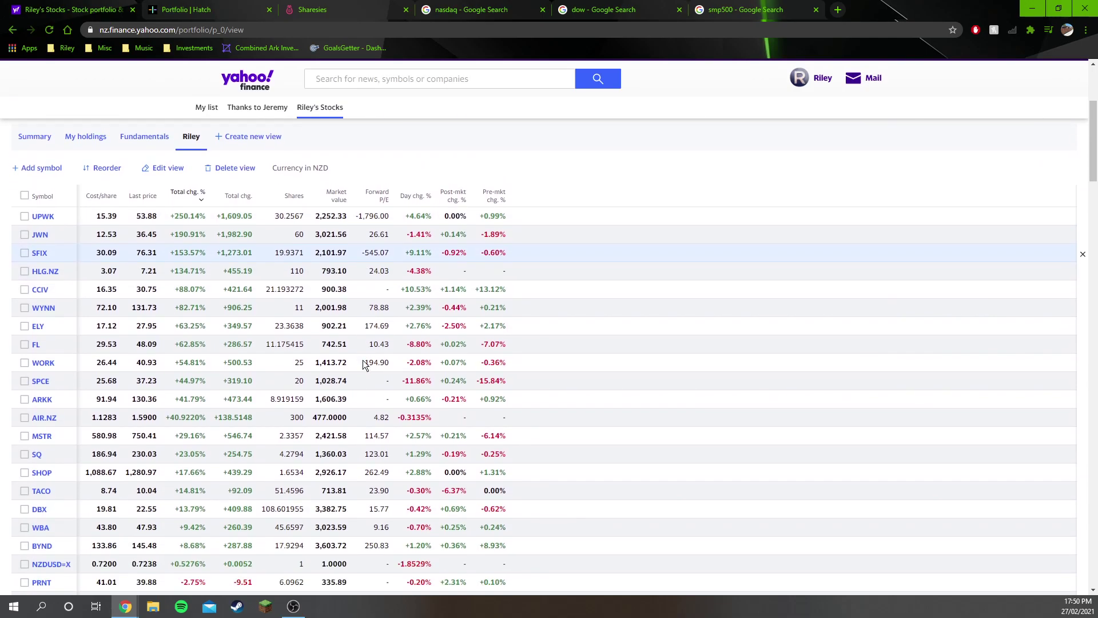
pyautogui.scroll(-1, 364, 360)
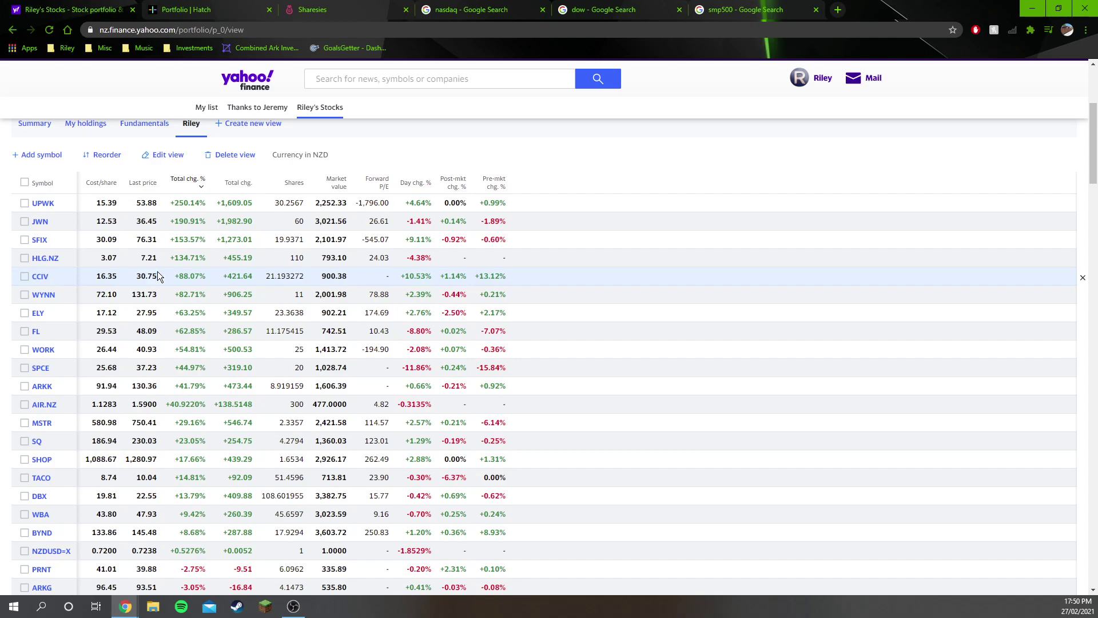
# Highlight CCIV's last price in the holdings table, then deselect it.
pyautogui.doubleClick(146, 275)
pyautogui.click(432, 276)
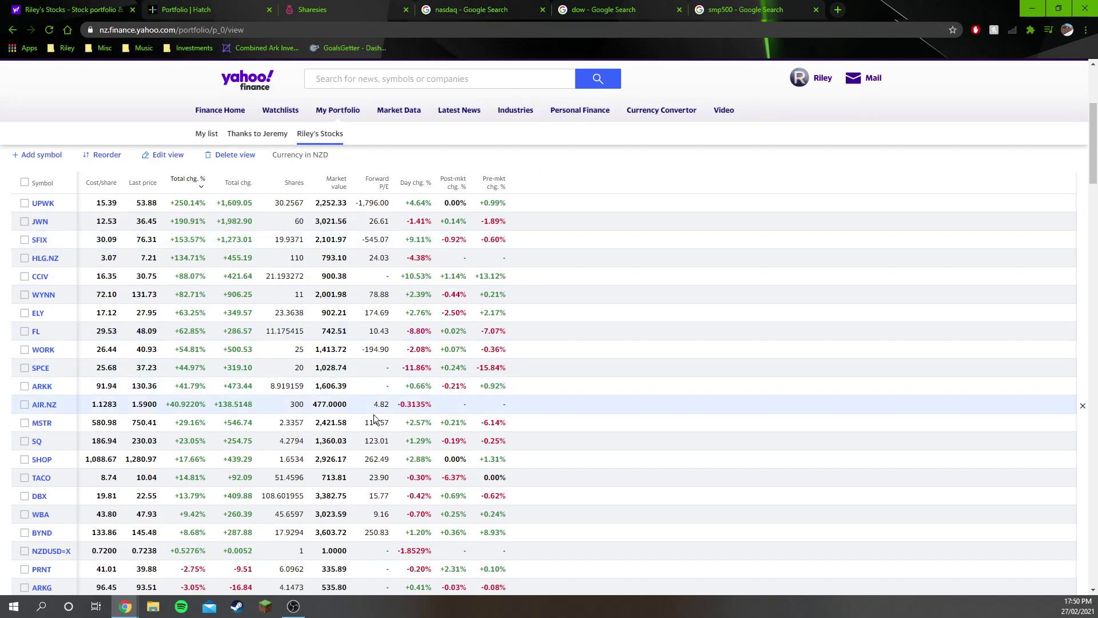
pyautogui.scroll(-5, 345, 414)
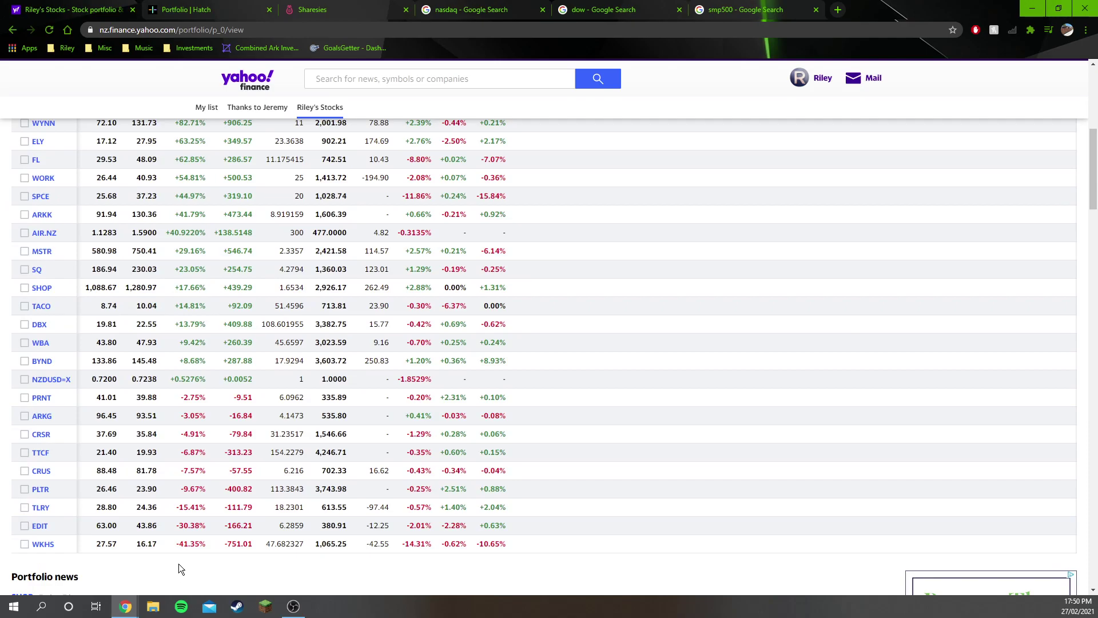
pyautogui.scroll(10, 178, 564)
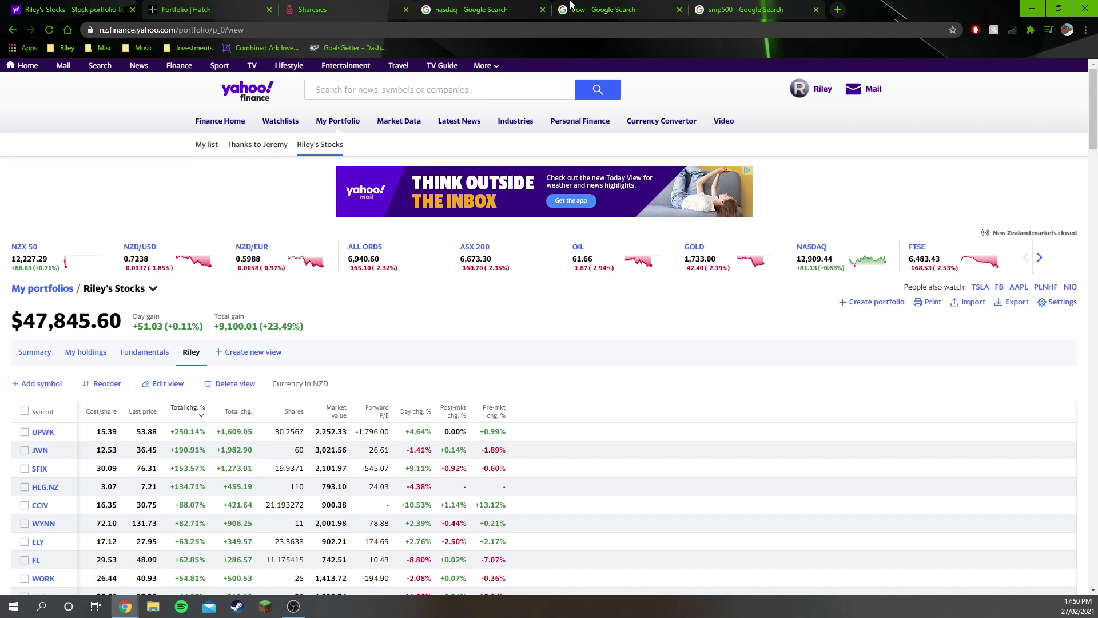
# Measure the Dow's change from 17 Feb to 26 Feb.
pyautogui.click(480, 9)
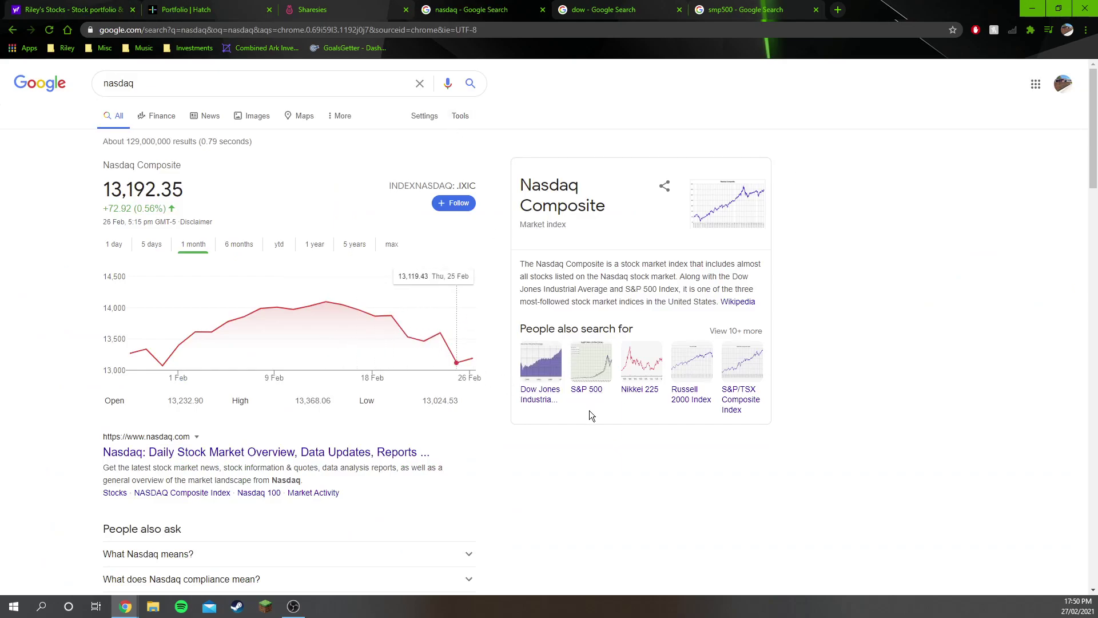
pyautogui.moveTo(472, 359)
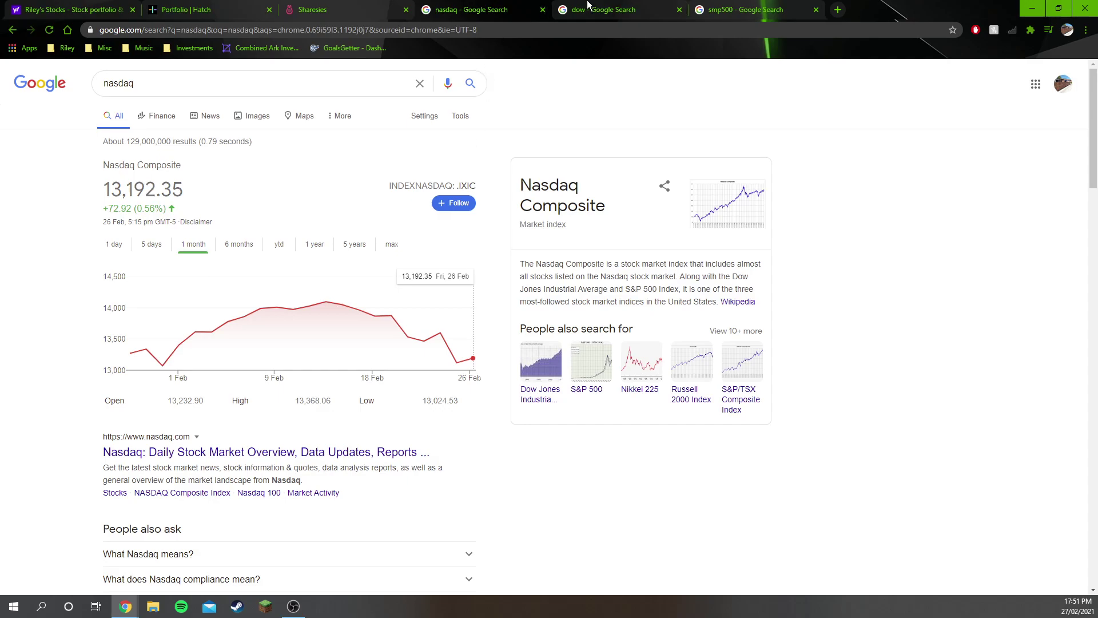
pyautogui.click(601, 9)
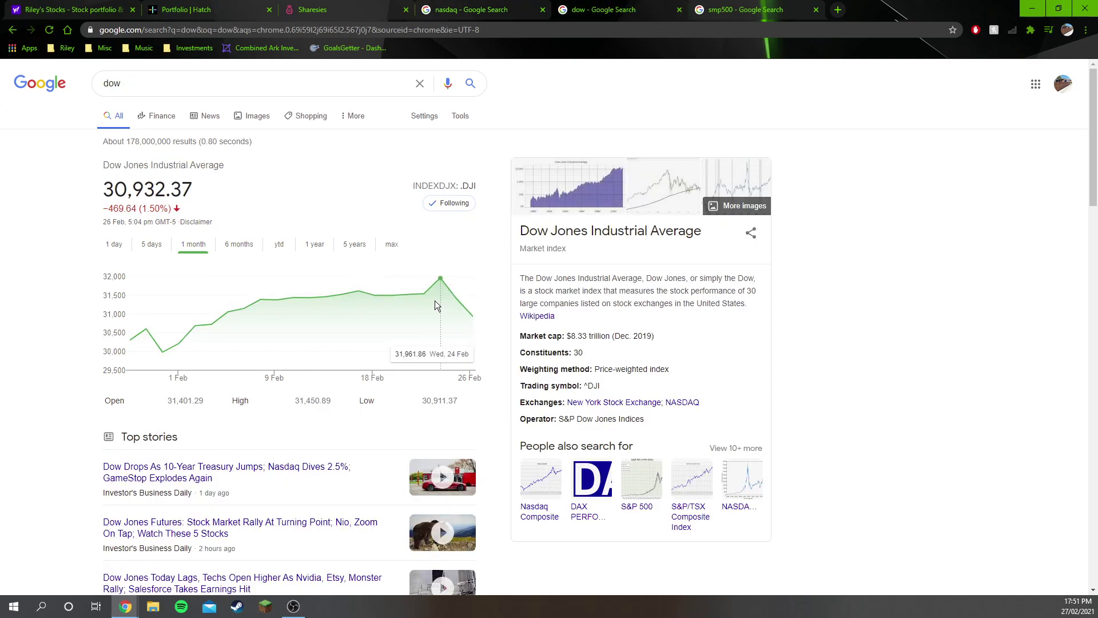
pyautogui.moveTo(358, 301); pyautogui.dragTo(505, 350)
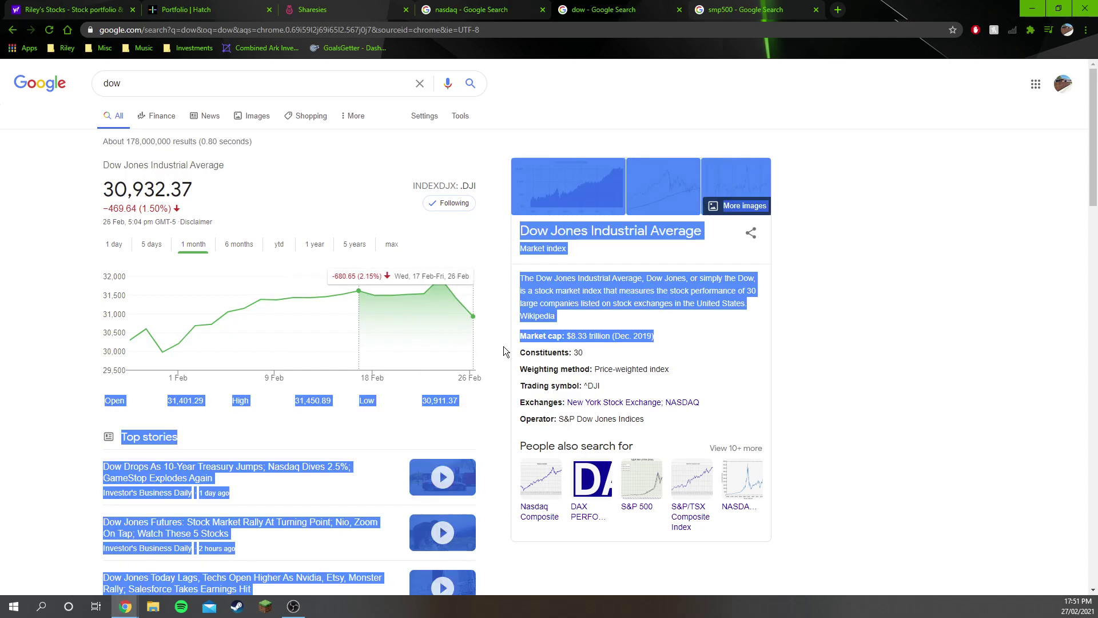
pyautogui.click(493, 311)
# View the Nasdaq over 5 days, then 1 month, measuring 12–25 Feb.
pyautogui.click(481, 9)
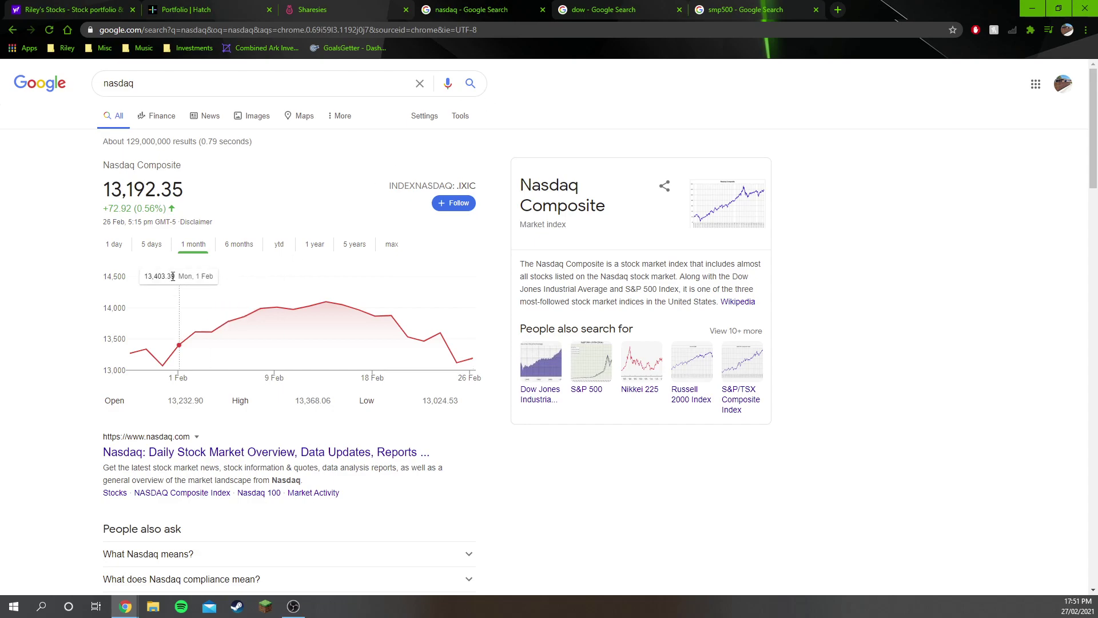
pyautogui.click(152, 245)
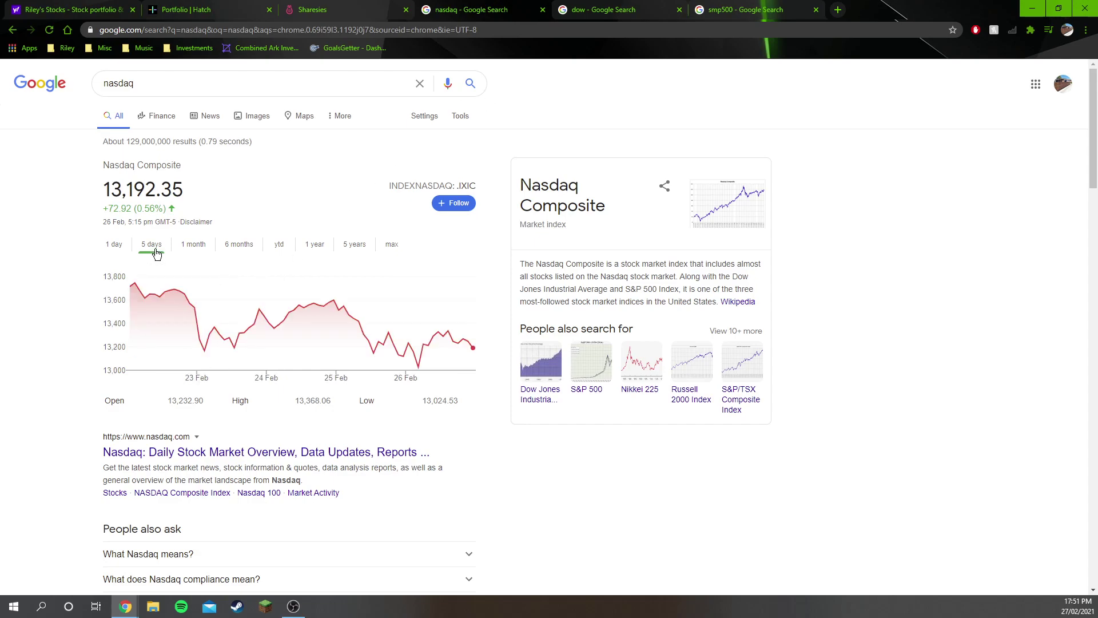
pyautogui.click(193, 244)
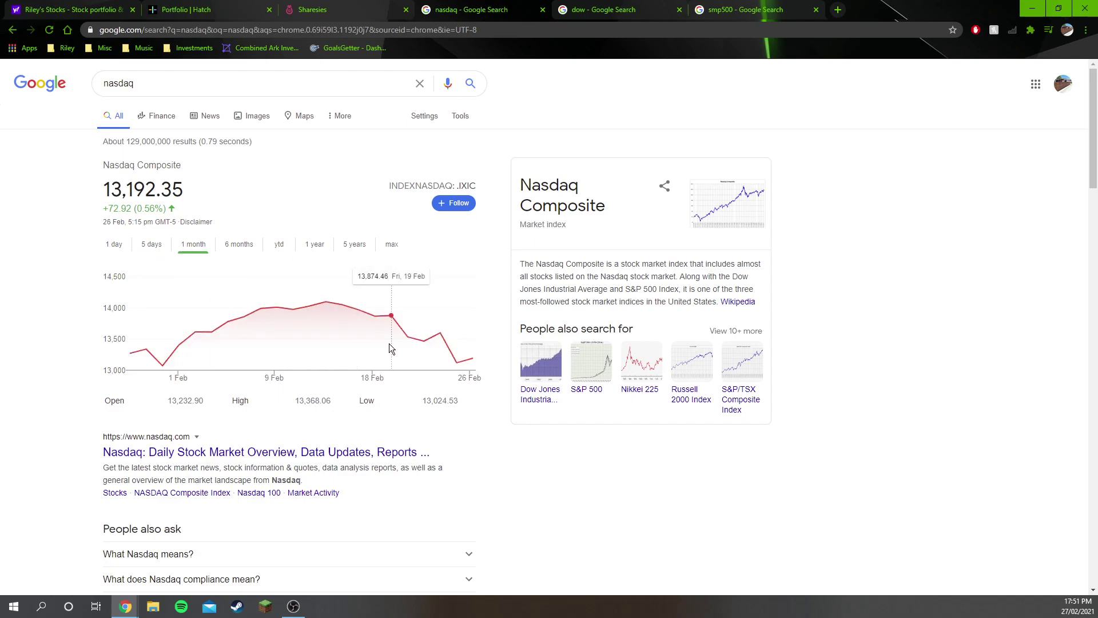
pyautogui.moveTo(329, 334); pyautogui.dragTo(485, 365)
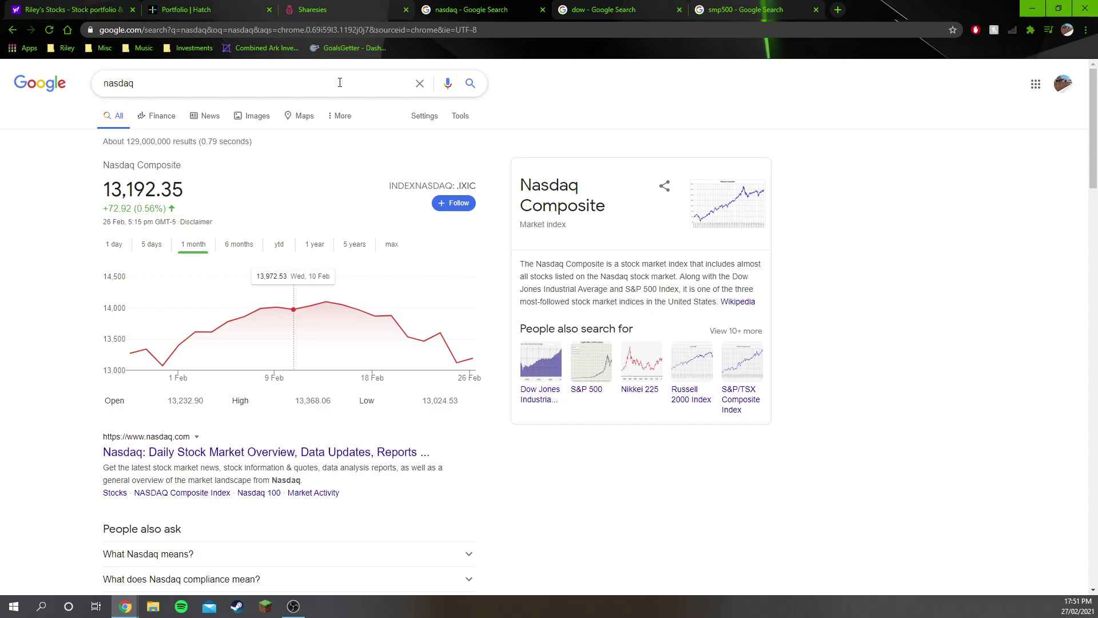
# Review Hatch's Current Investments totalling $10,722.14, then move to Sharesies.
pyautogui.click(210, 10)
pyautogui.scroll(-5, 824, 263)
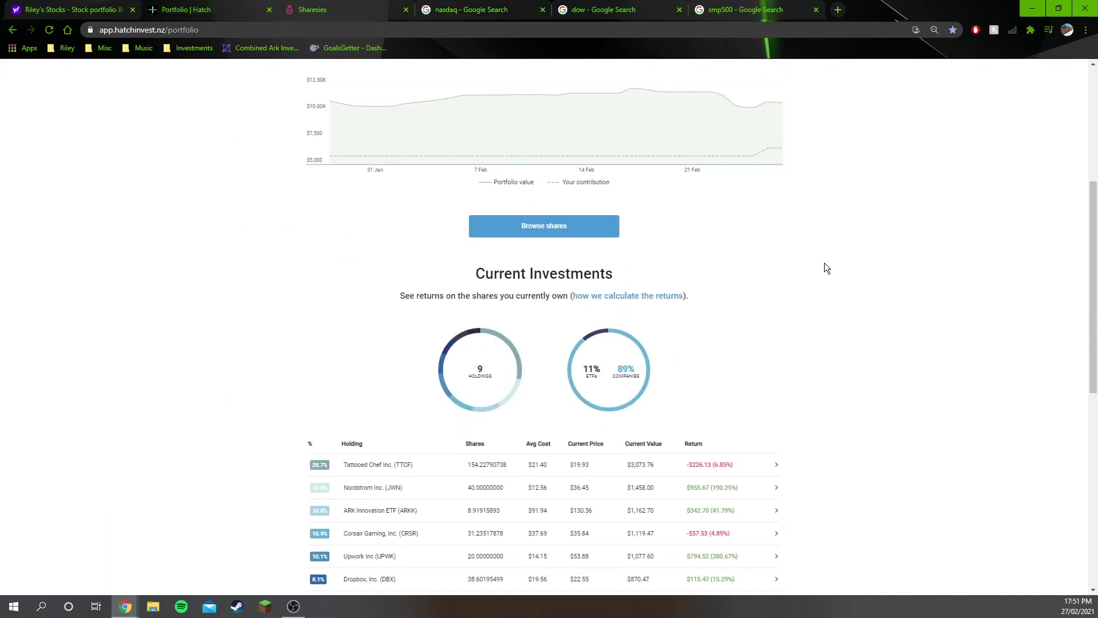
pyautogui.scroll(-5, 824, 263)
pyautogui.scroll(-2, 825, 263)
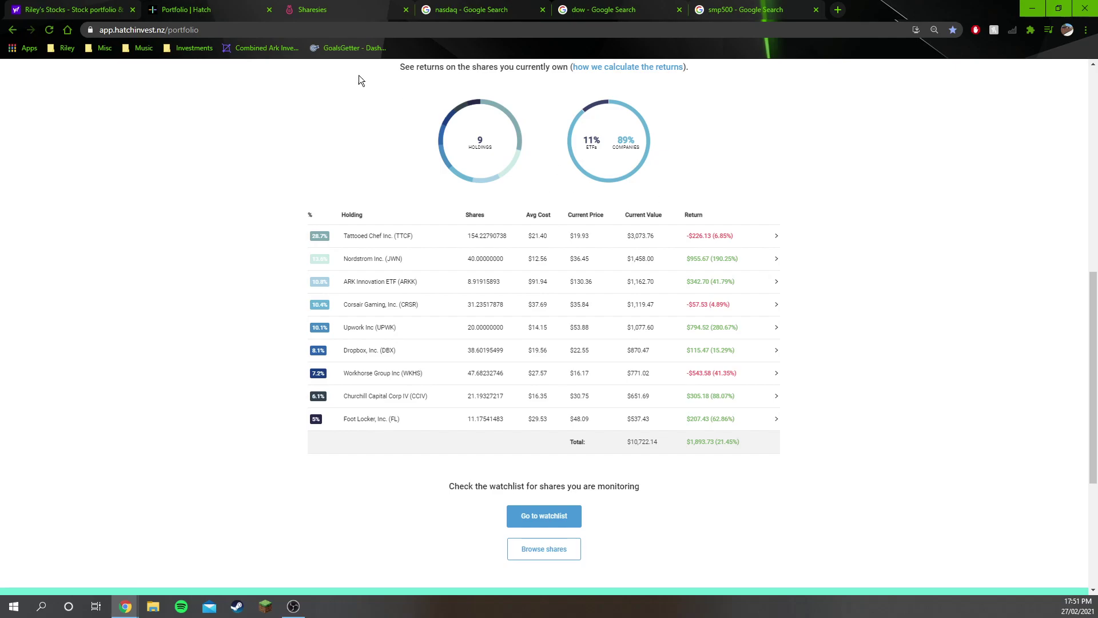
pyautogui.click(343, 10)
pyautogui.scroll(-2, 635, 344)
pyautogui.scroll(-2, 773, 258)
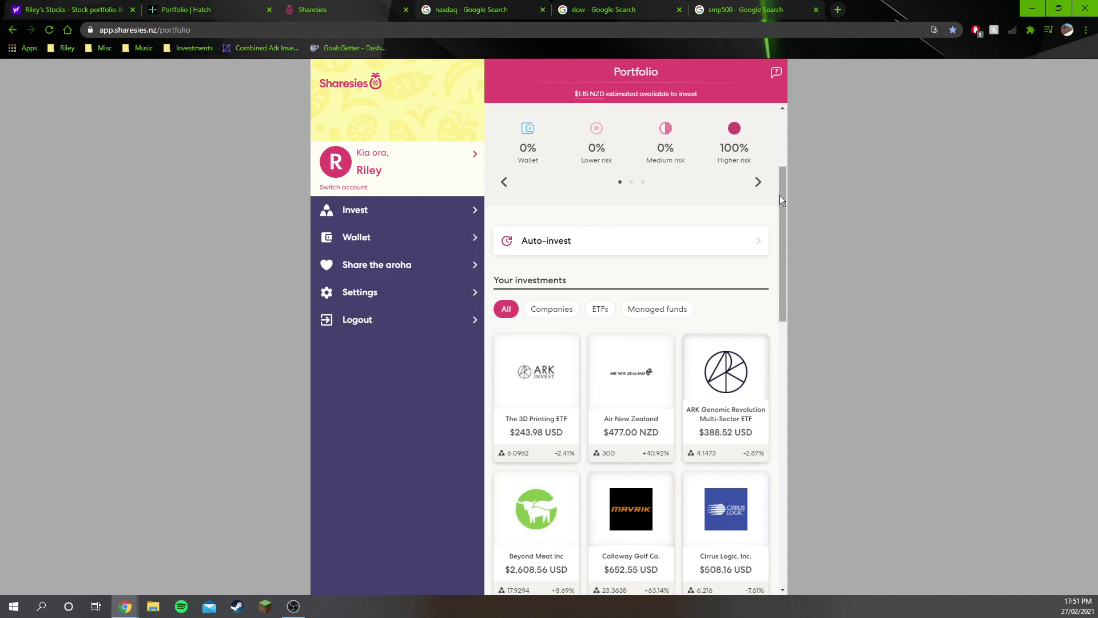
pyautogui.moveTo(780, 197); pyautogui.dragTo(796, 265)
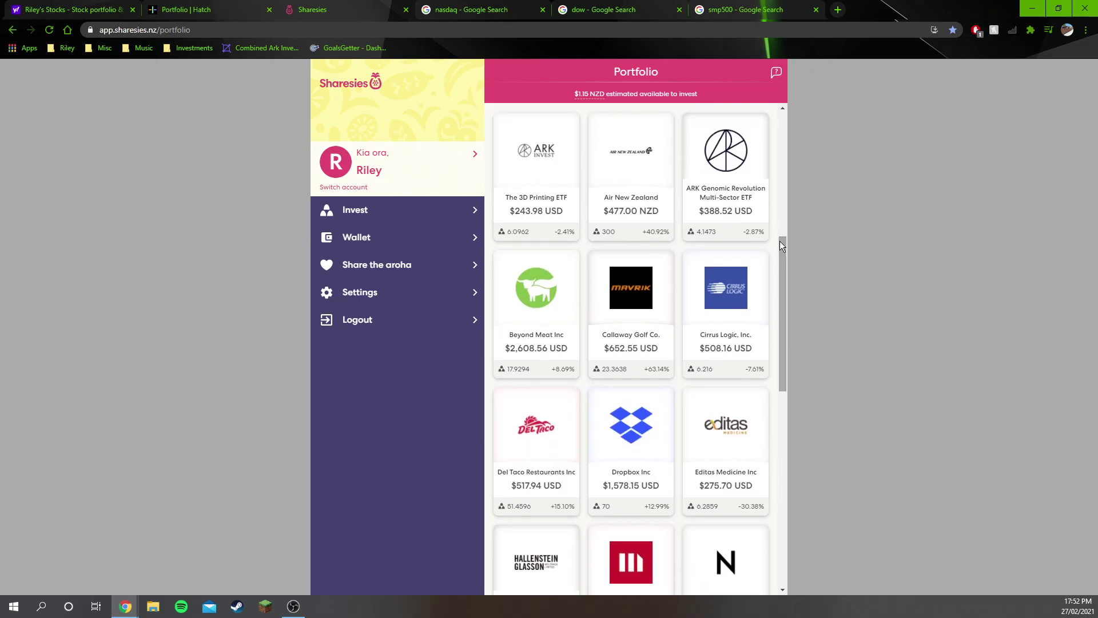
pyautogui.moveTo(780, 242); pyautogui.dragTo(780, 296)
pyautogui.moveTo(780, 294); pyautogui.dragTo(782, 302)
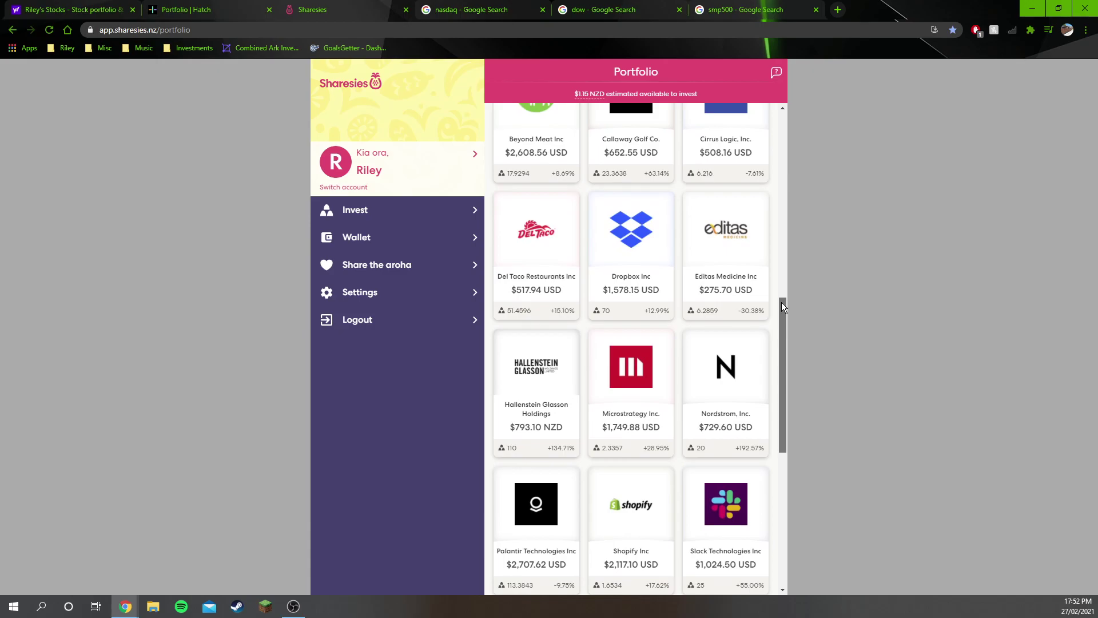
pyautogui.moveTo(782, 302); pyautogui.dragTo(784, 365)
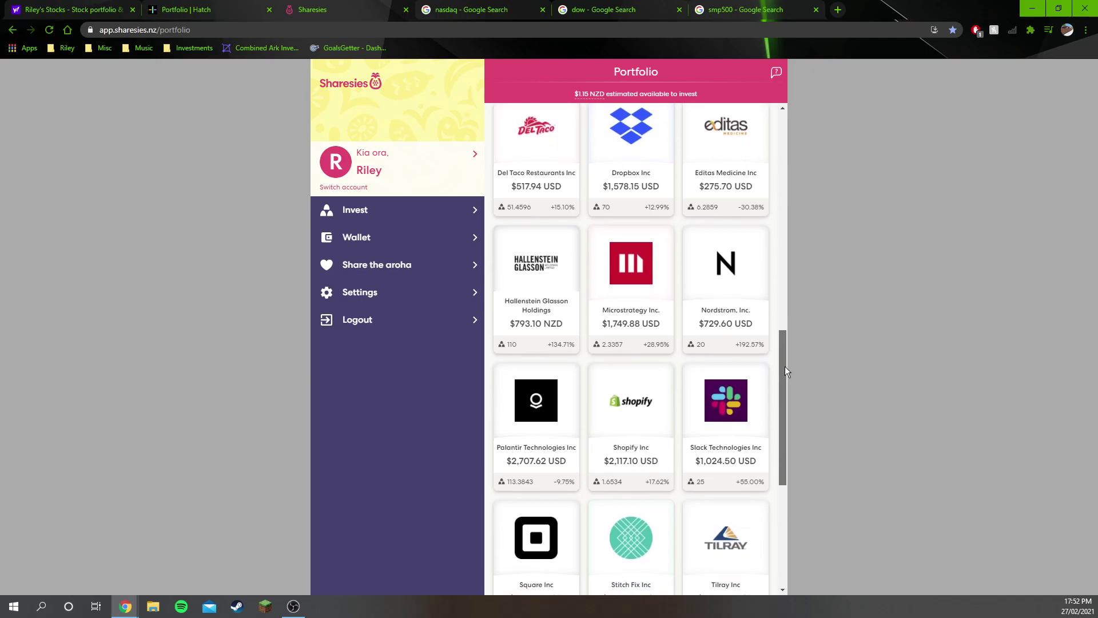
pyautogui.moveTo(785, 366)
pyautogui.mouseDown()
pyautogui.moveTo(784, 386)
pyautogui.moveTo(783, 368)
pyautogui.mouseUp()
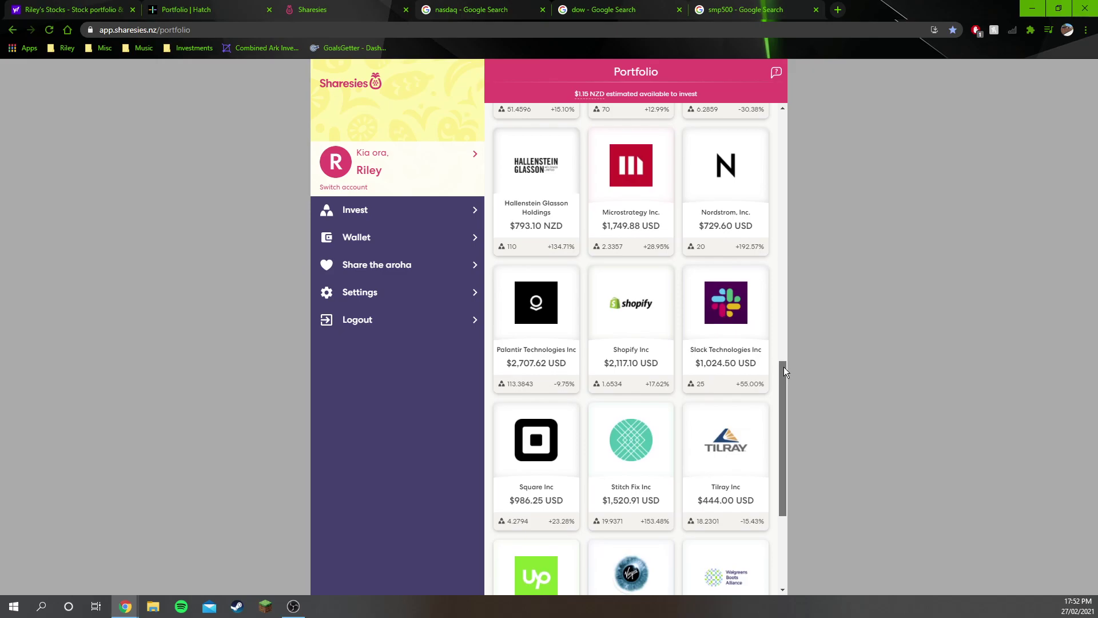
pyautogui.moveTo(783, 366); pyautogui.dragTo(783, 443)
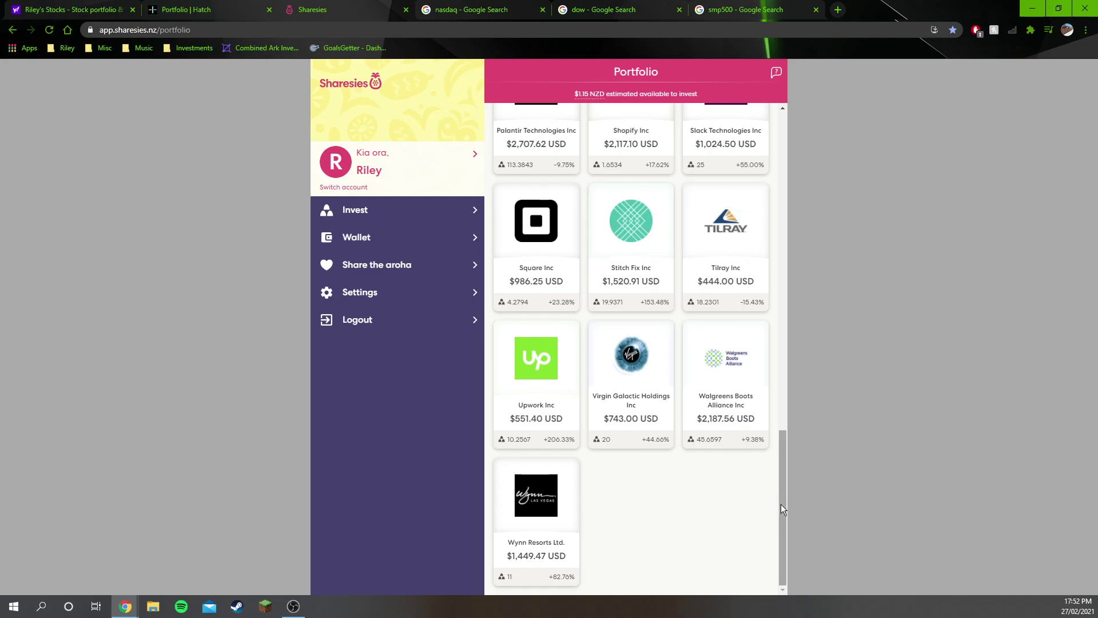
pyautogui.moveTo(781, 504); pyautogui.dragTo(804, 156)
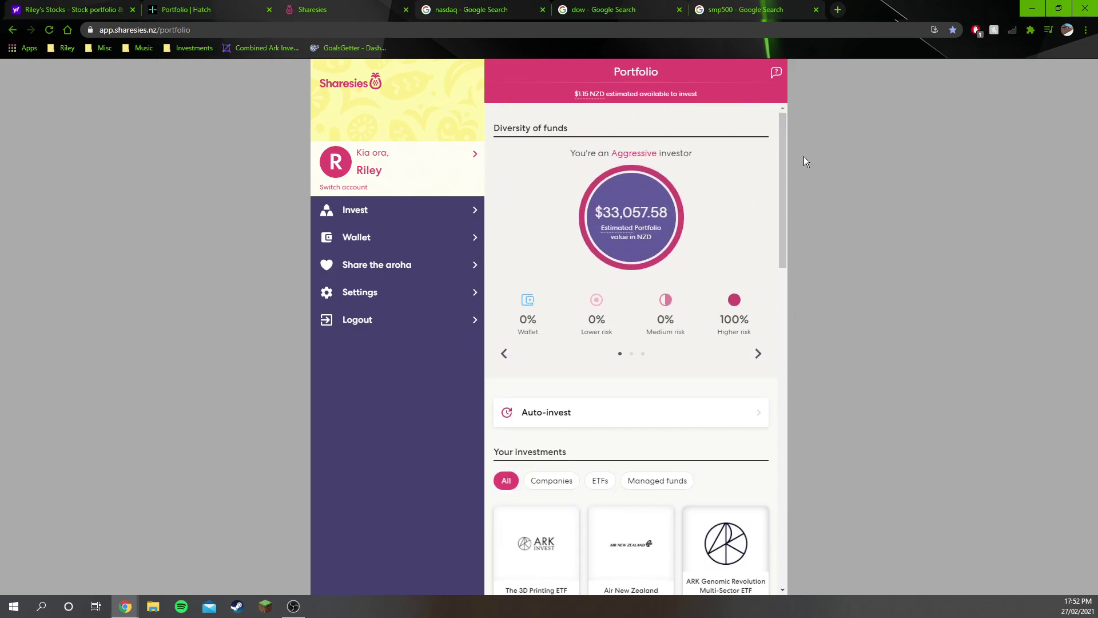
# Close the S&P 500, Dow and Nasdaq search tabs.
pyautogui.click(816, 9)
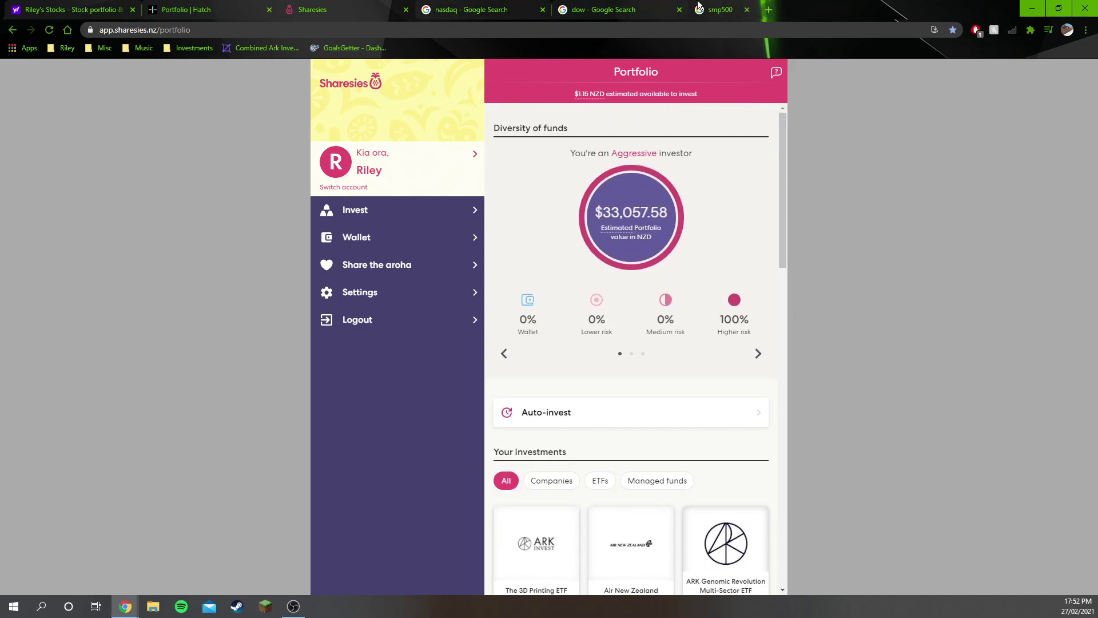
pyautogui.click(679, 10)
pyautogui.click(543, 9)
pyautogui.click(73, 9)
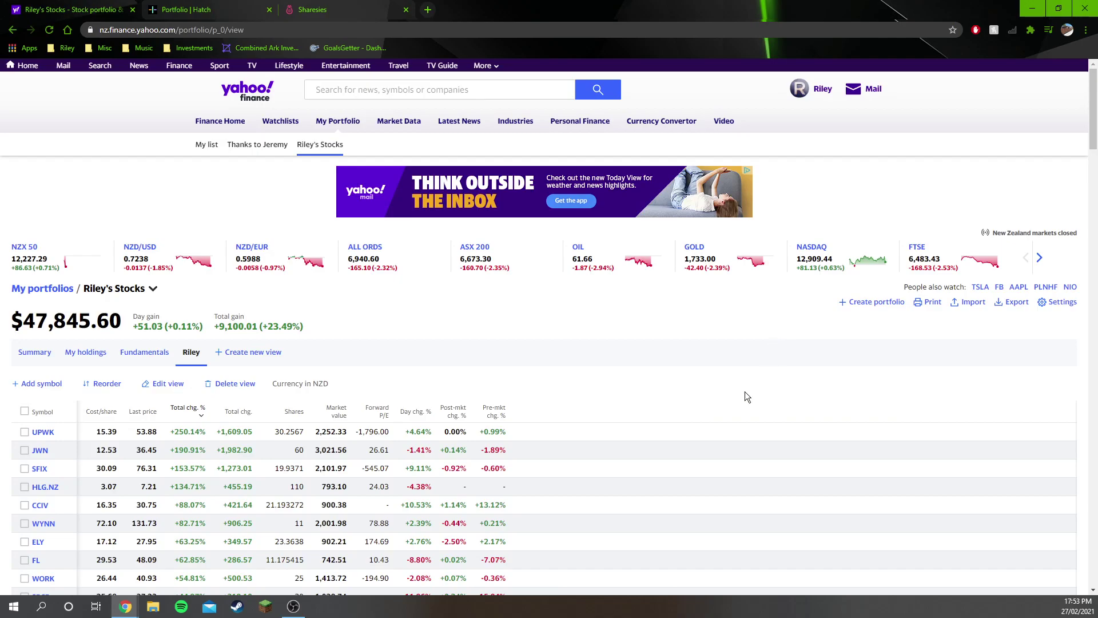
pyautogui.scroll(-1, 738, 398)
pyautogui.scroll(1, 699, 419)
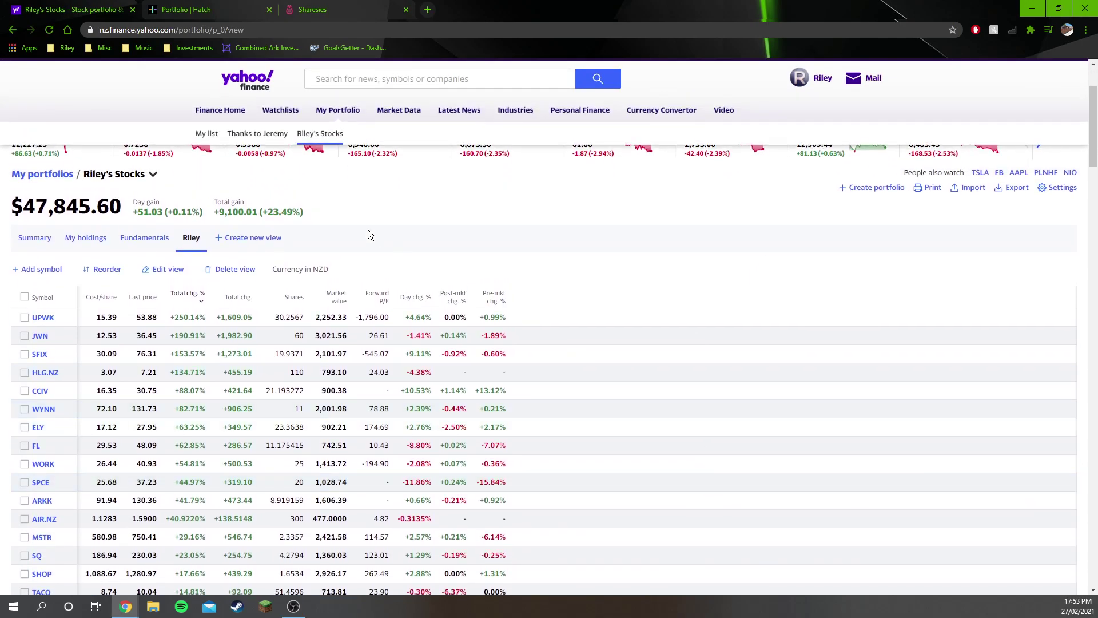